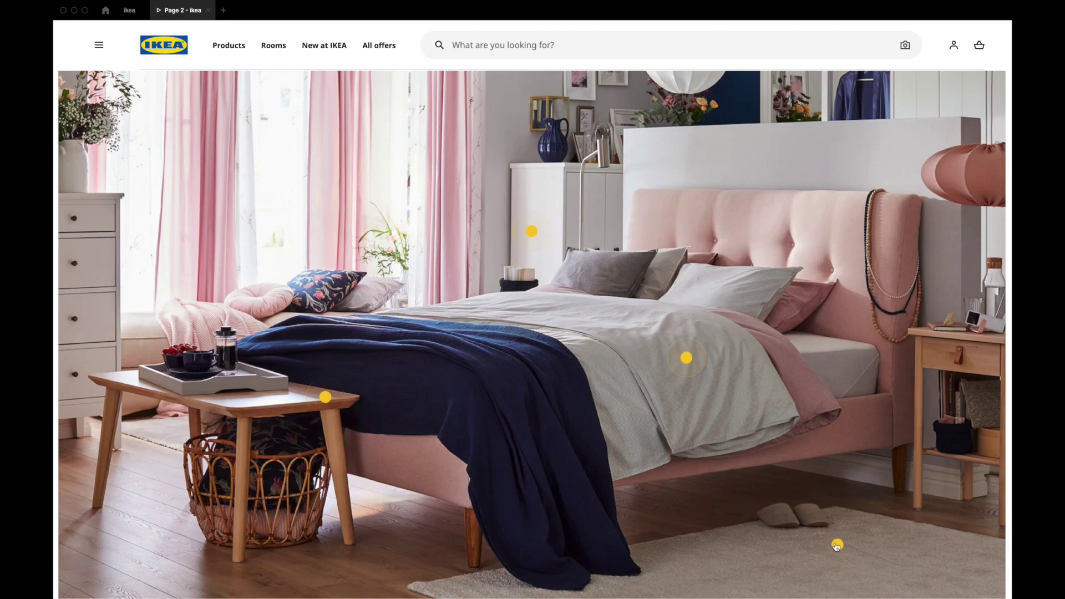
Step: Preview the product cards revealed by the rug, bed, cabinet and bench hotspots in the bedroom prototype
mouse_move(837, 545)
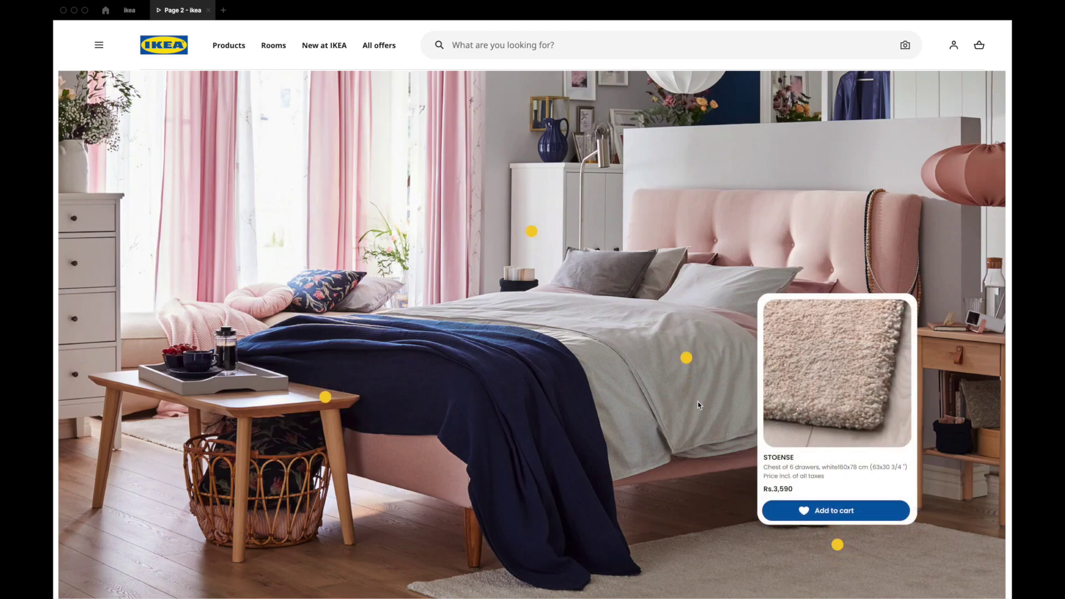
mouse_move(688, 362)
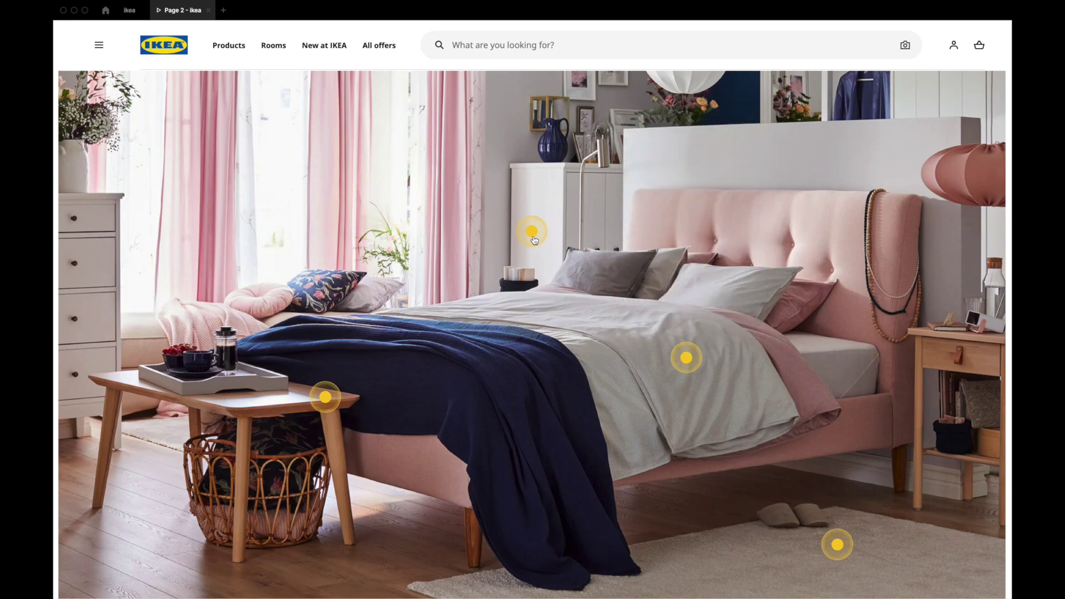
mouse_move(533, 236)
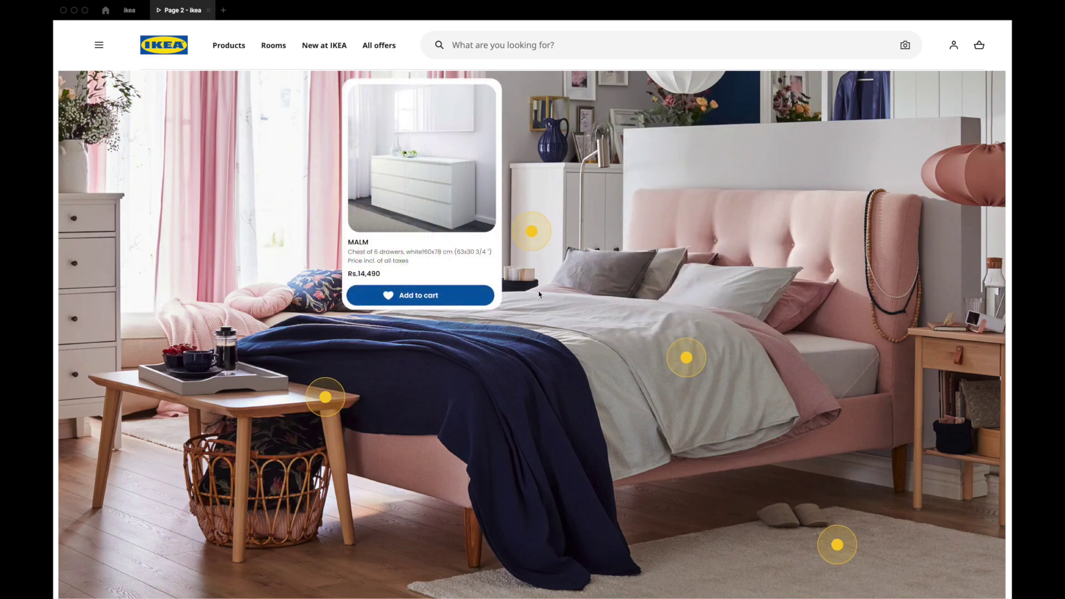
mouse_move(333, 401)
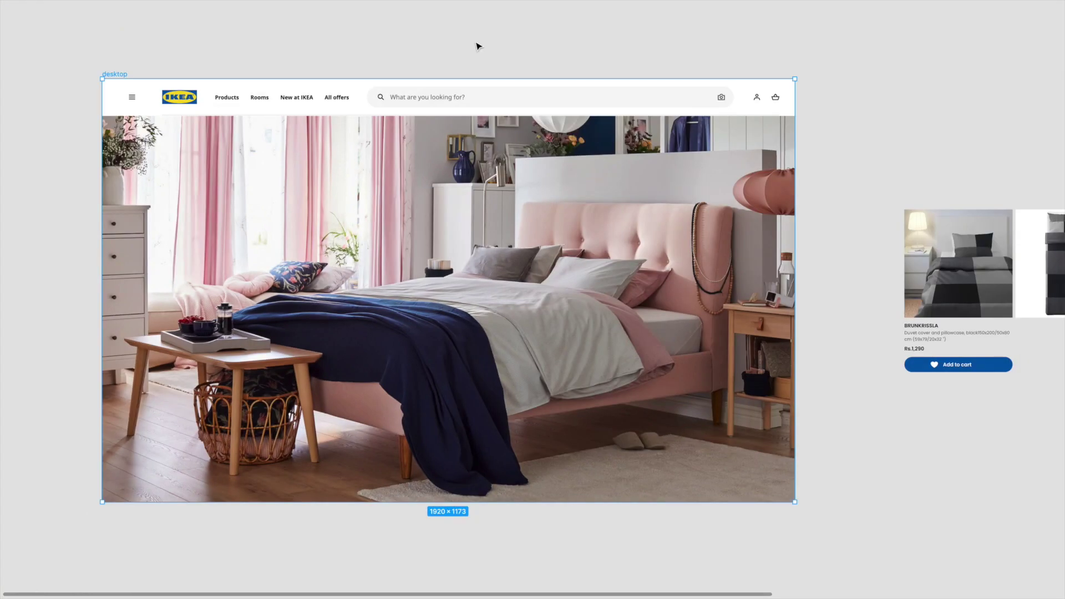
Step: Examine the desktop frame's bedroom layout and the IKEA page it is based on
scroll(477, 46, "left", 3)
scroll(476, 43, "up", 2)
scroll(466, 30, "down", 2)
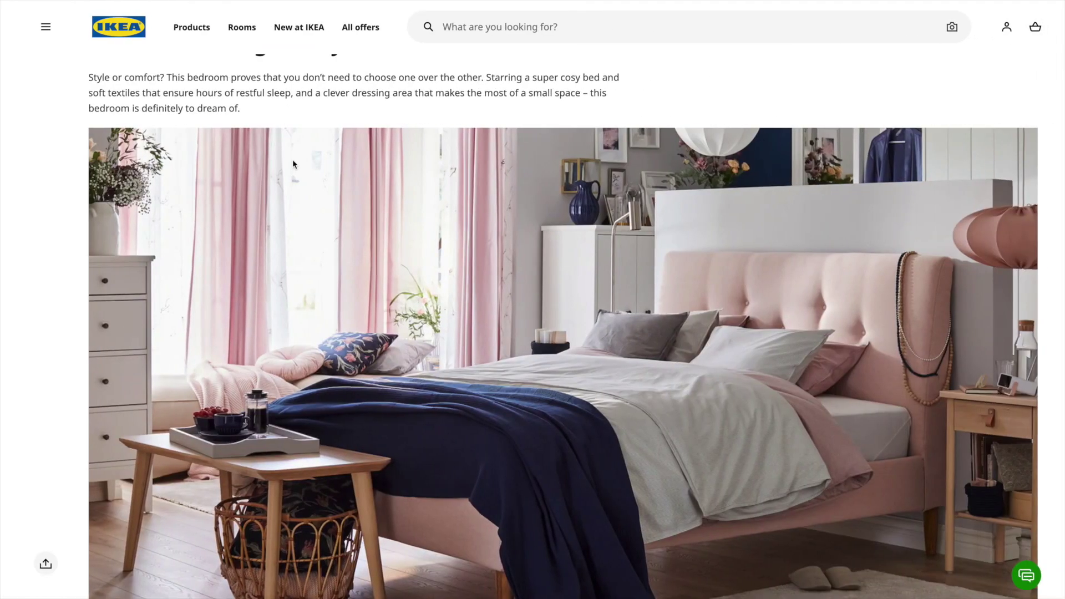
scroll(292, 161, "up", 1)
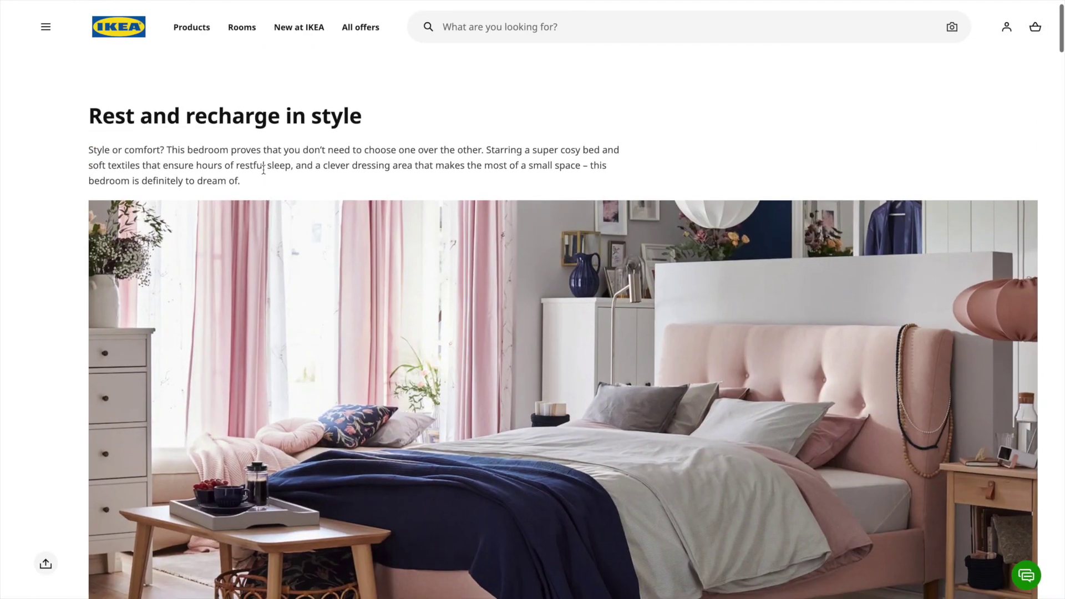
scroll(264, 169, "down", 3)
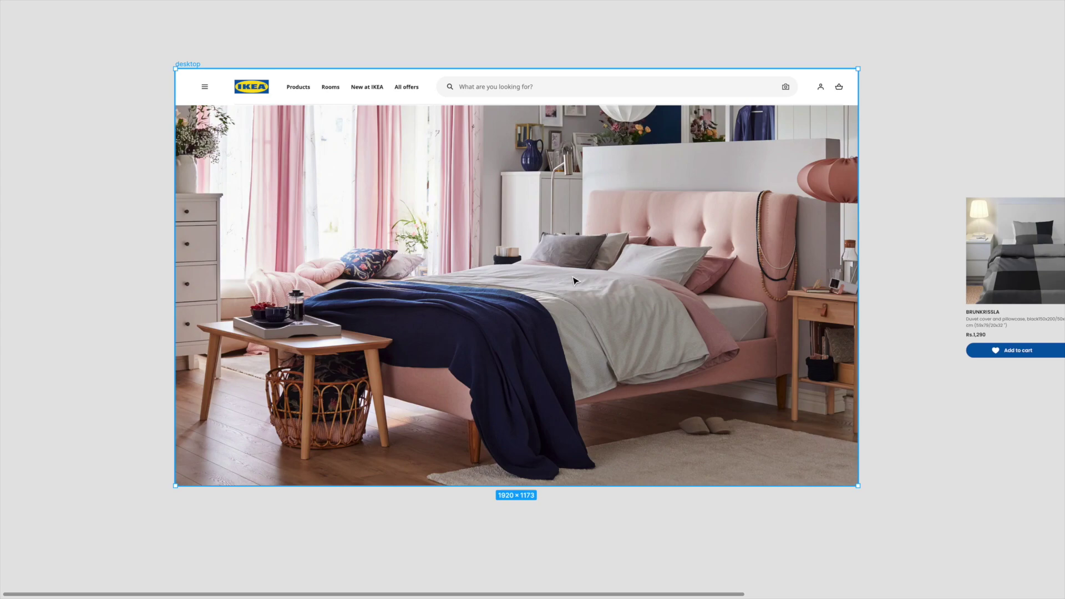
Step: Examine the BRUNKRISSLA product images and card elements beside the desktop frame, along with their source product page
scroll(575, 280, "right", 10)
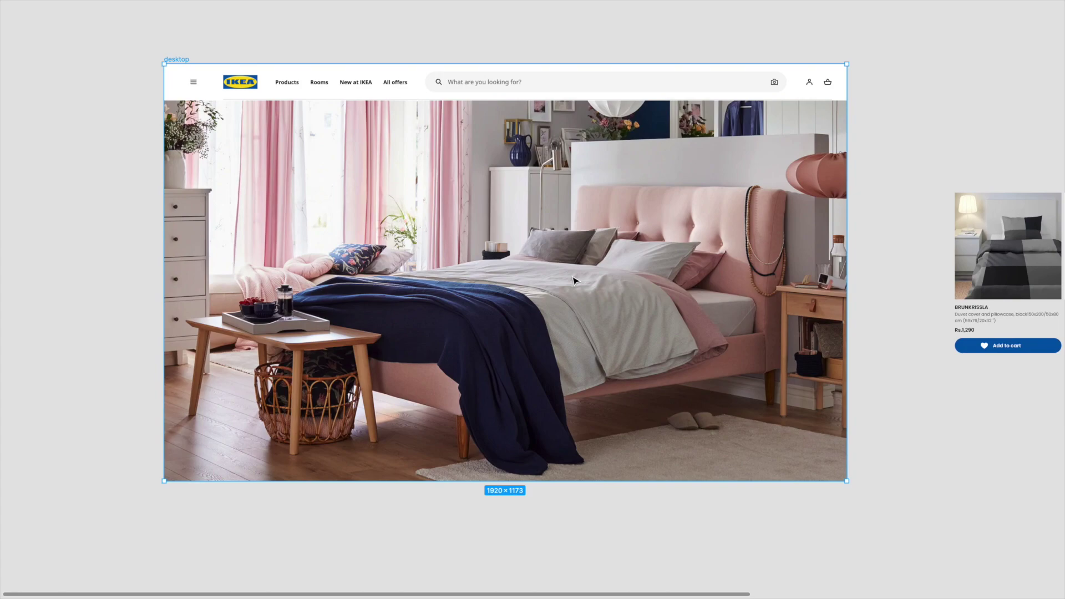
scroll(574, 280, "up", 3)
scroll(574, 280, "right", 5)
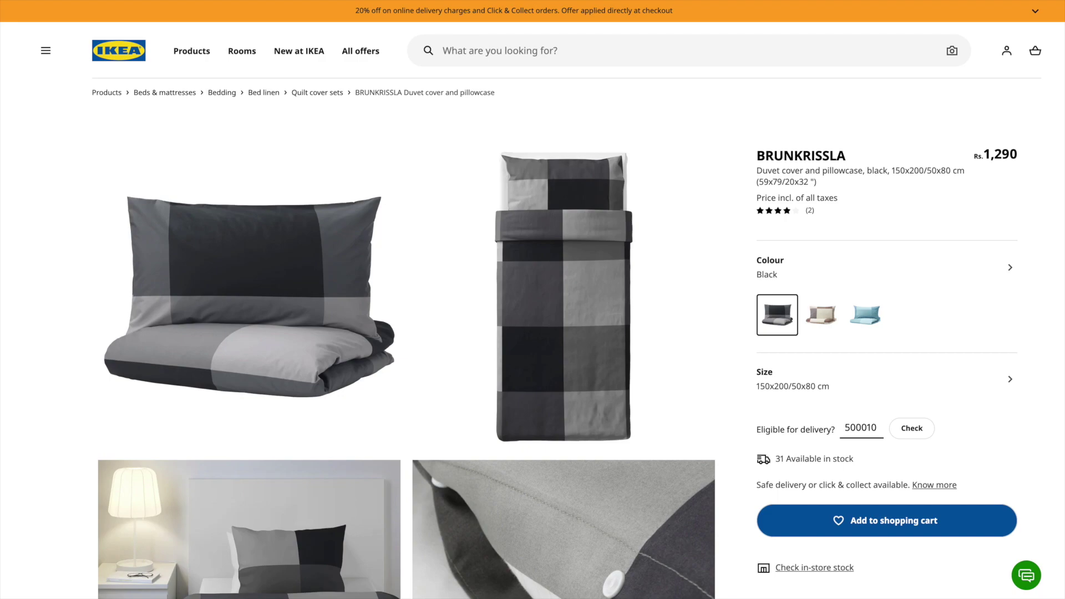
scroll(332, 333, "down", 2)
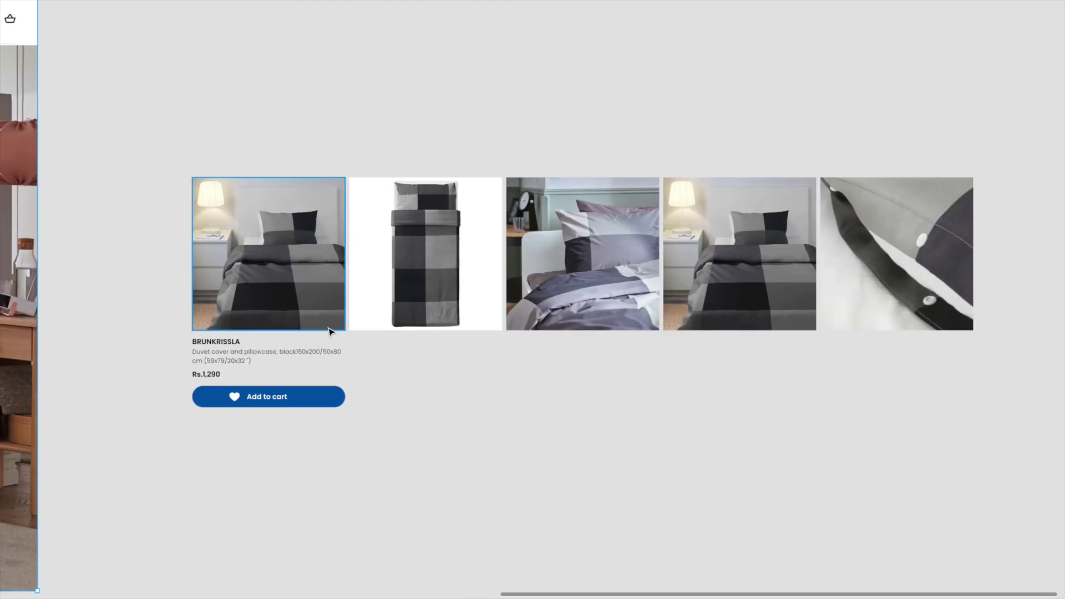
scroll(328, 332, "left", 3)
left_click(361, 277)
left_click(492, 261)
key("ctrl+backslash")
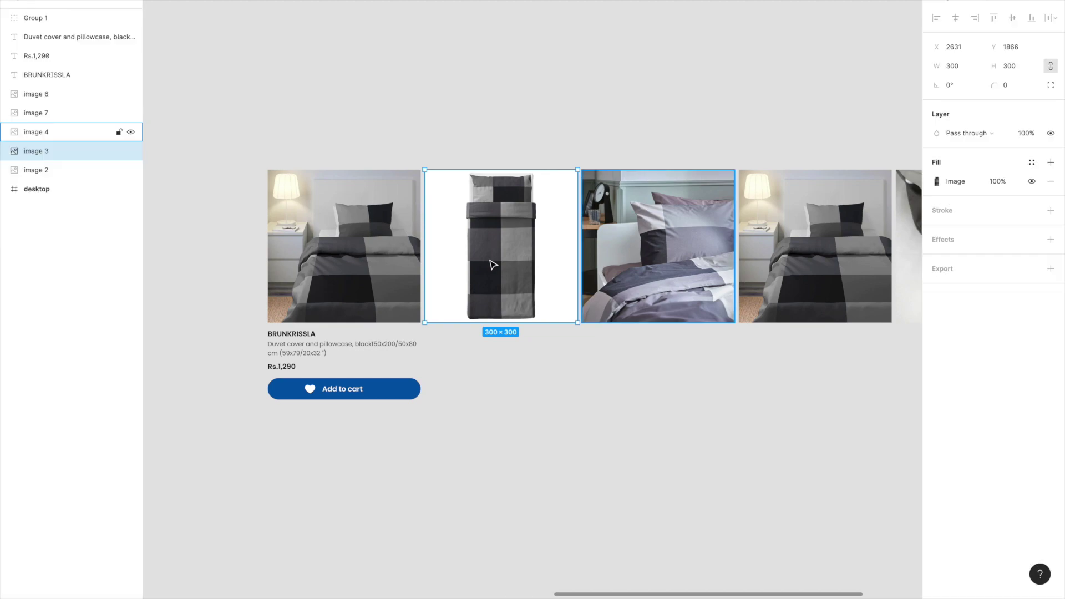
left_click(361, 245)
left_click(651, 247)
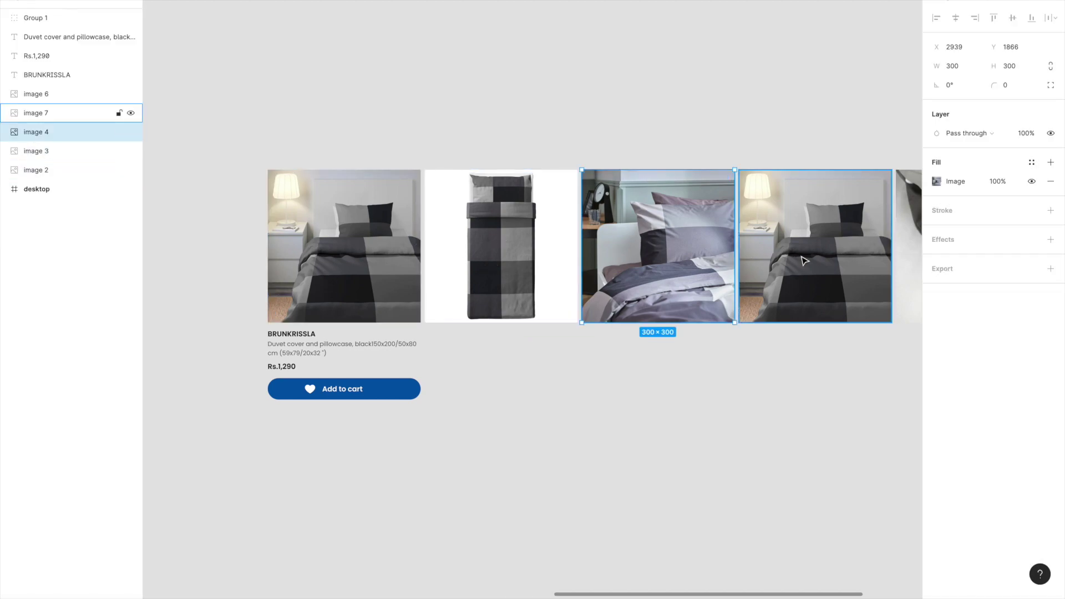
left_click(811, 248)
scroll(310, 402, "up", 2)
scroll(300, 366, "left", 1)
scroll(298, 364, "up", 2)
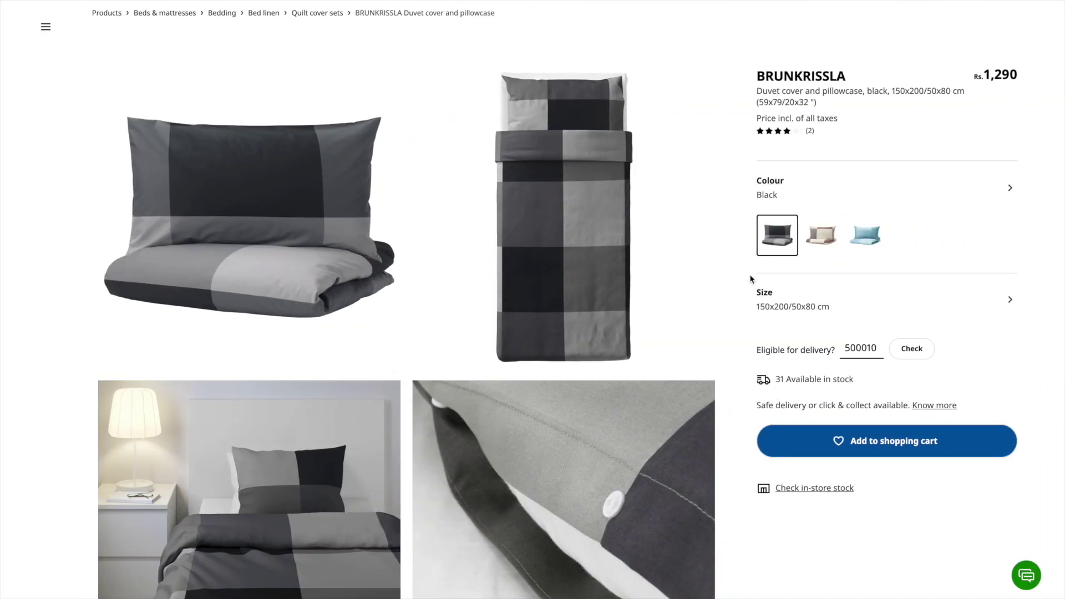
scroll(625, 364, "down", 6)
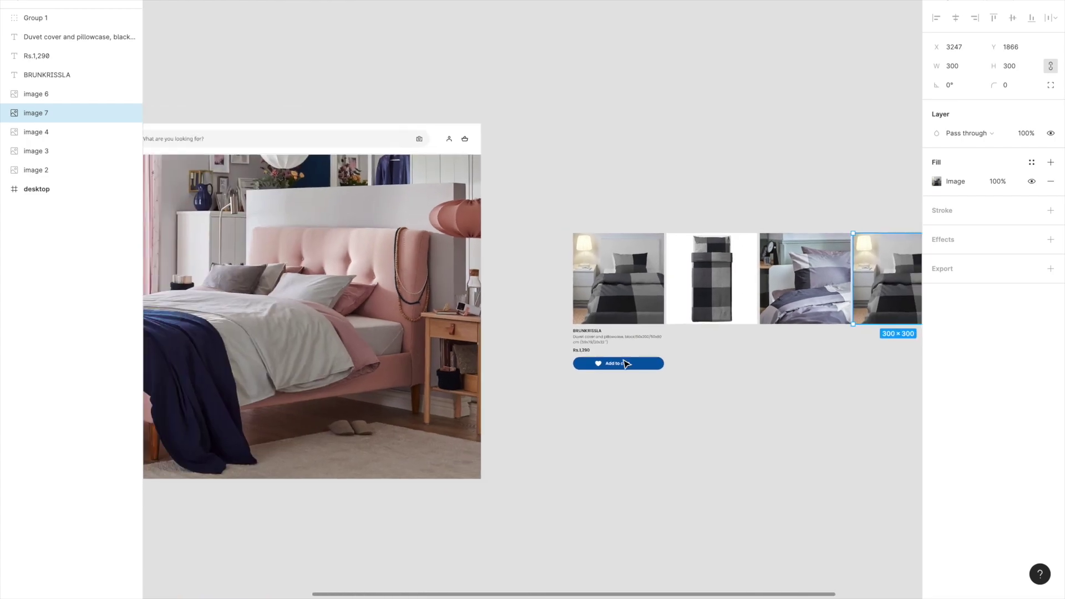
left_click(655, 398)
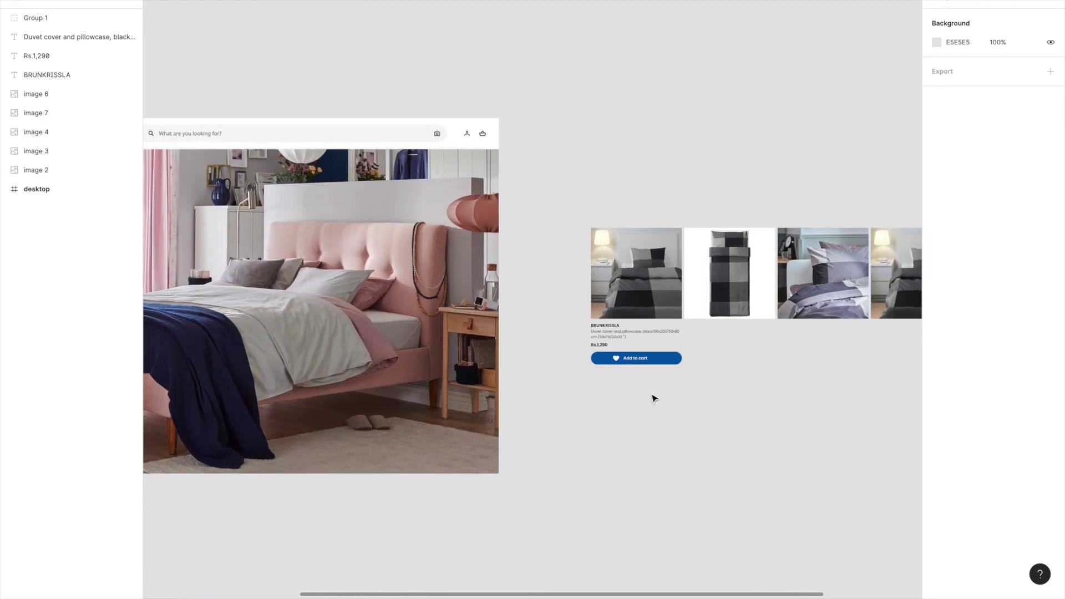
Step: Draw a circle on an empty area of the canvas and set its size to 24 × 24
scroll(654, 399, "left", 10)
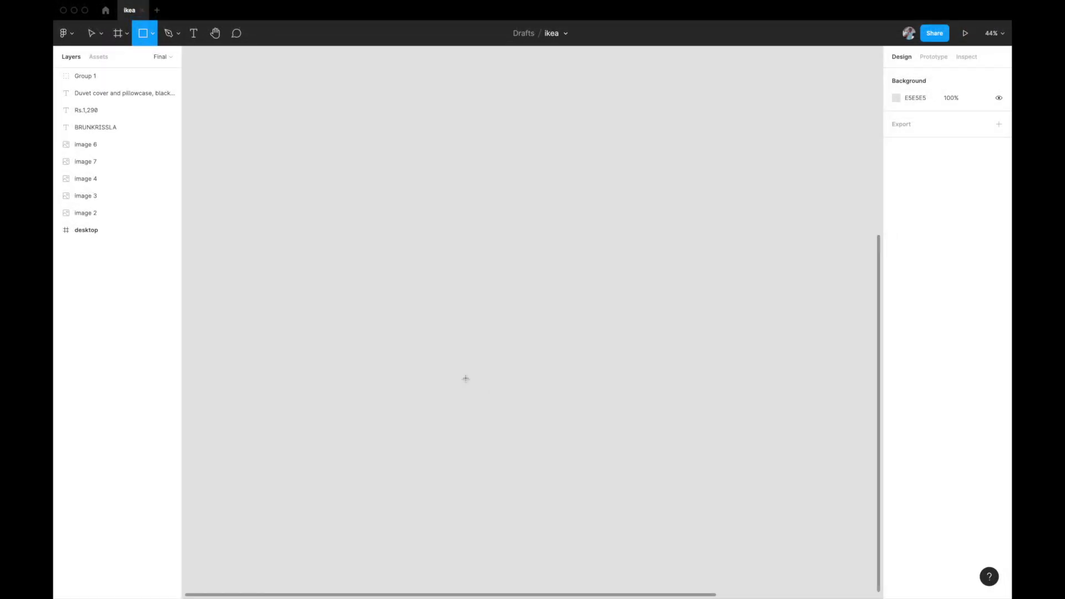
key("o")
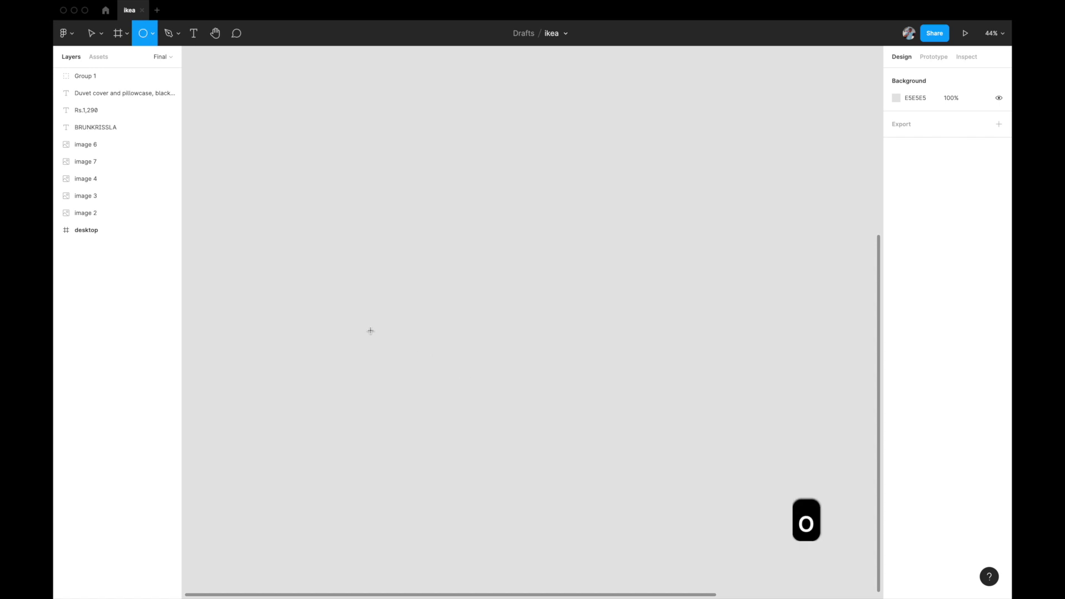
left_click_drag(372, 329, 391, 348)
left_click(965, 120)
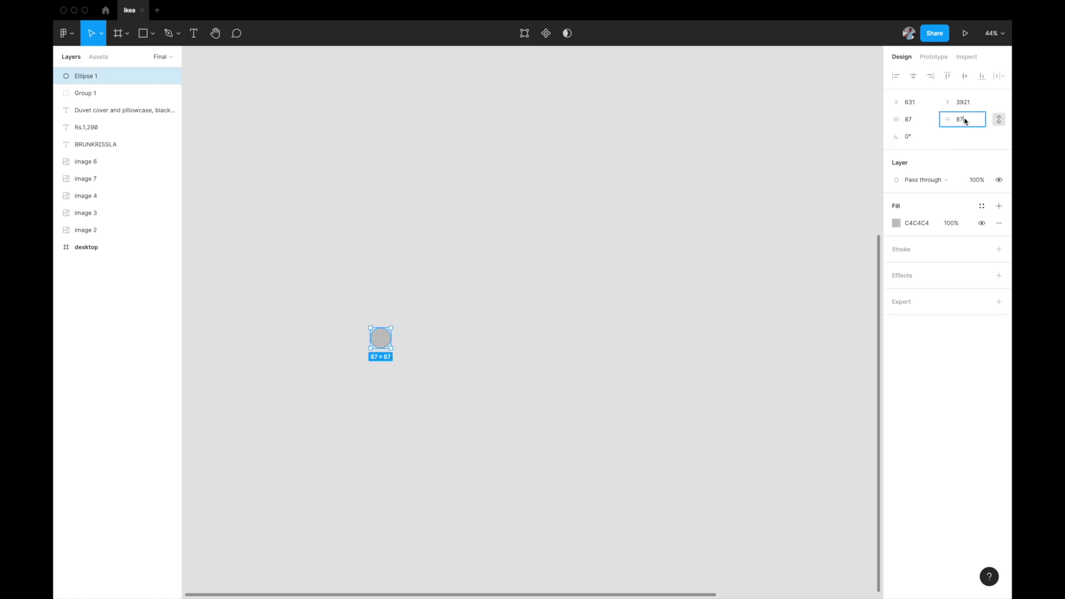
type("24")
key("Return")
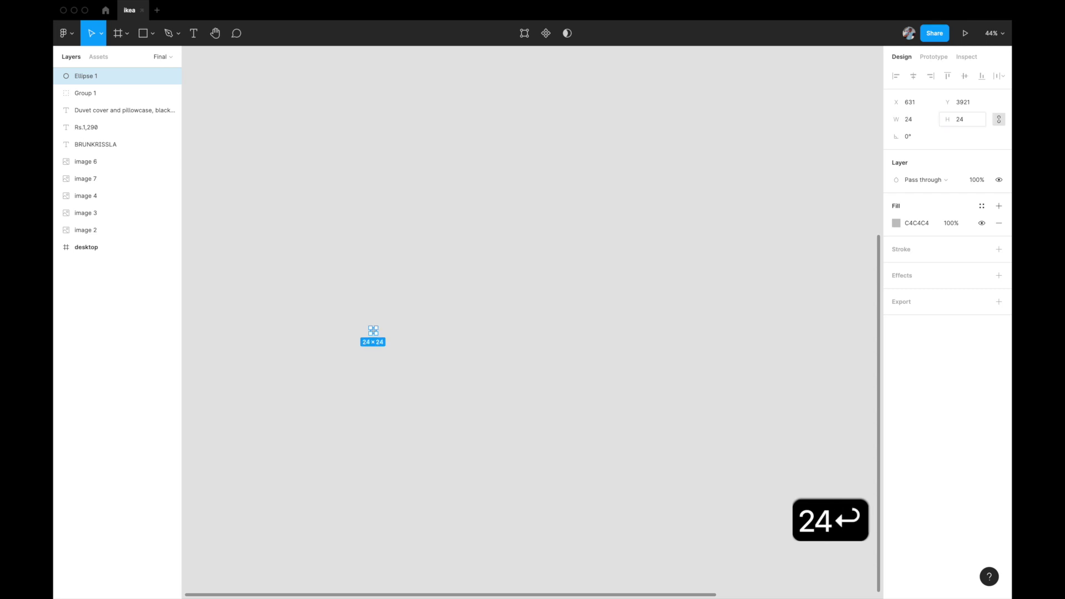
left_click(549, 374)
Step: Rename the small circle's layer to dot-1
scroll(381, 368, "up", 5)
scroll(381, 369, "left", 3)
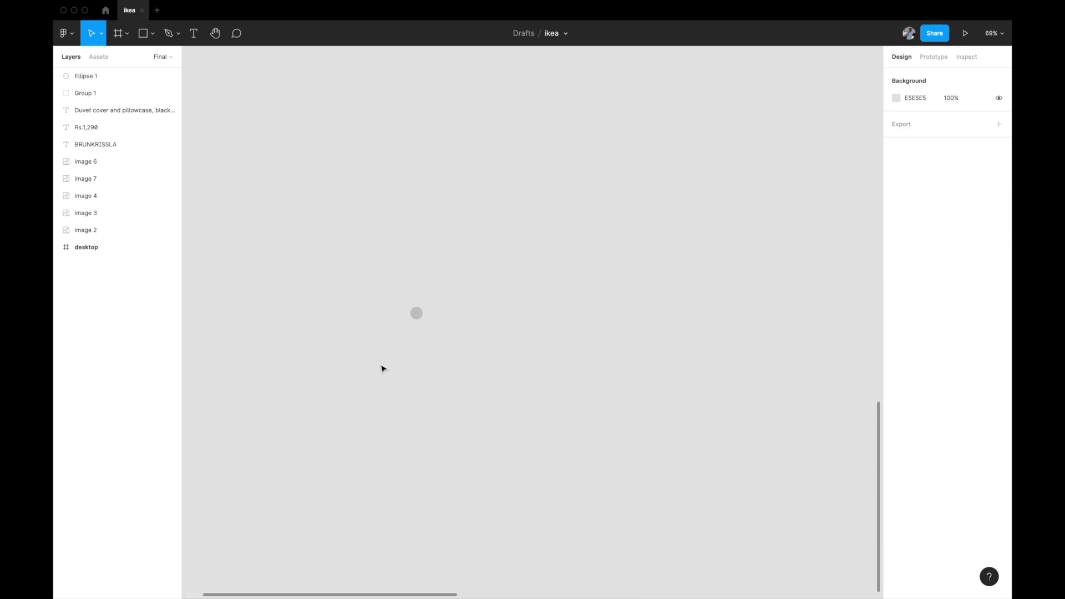
left_click(417, 314)
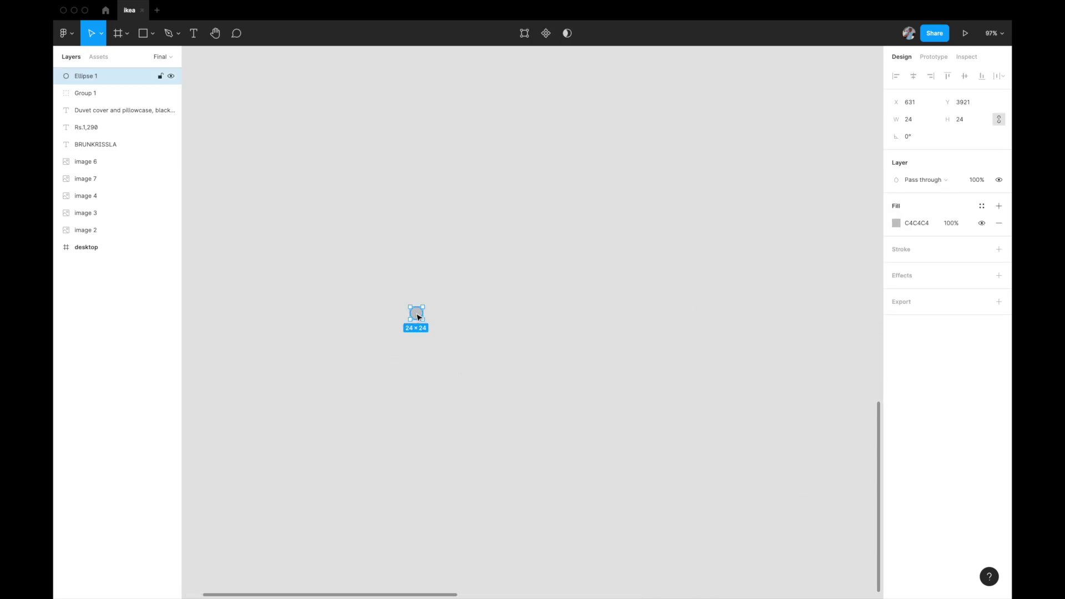
double_click(90, 78)
type("dot-1")
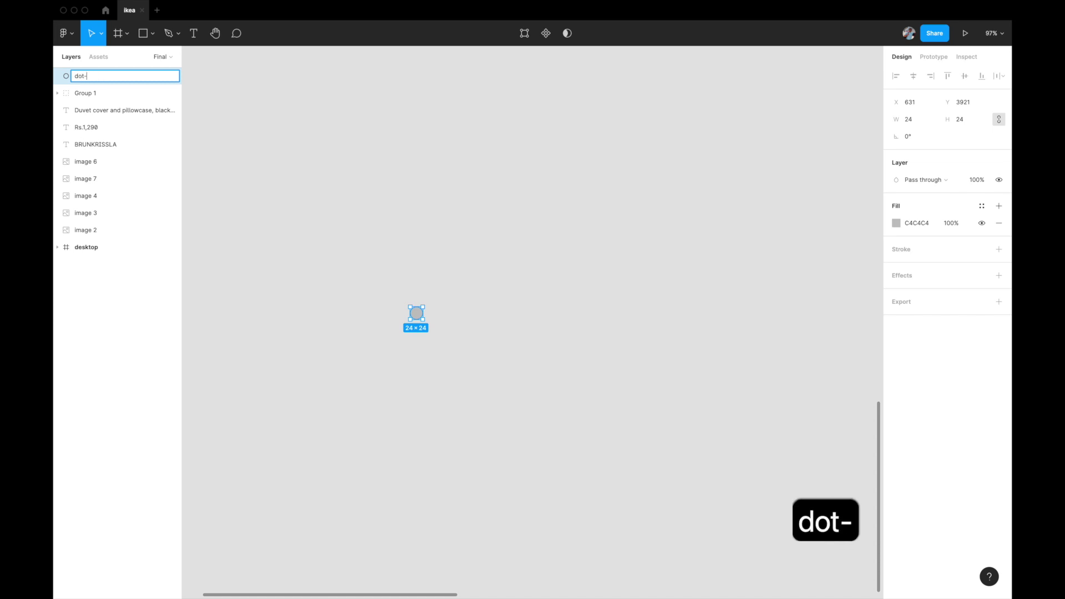
key("Return")
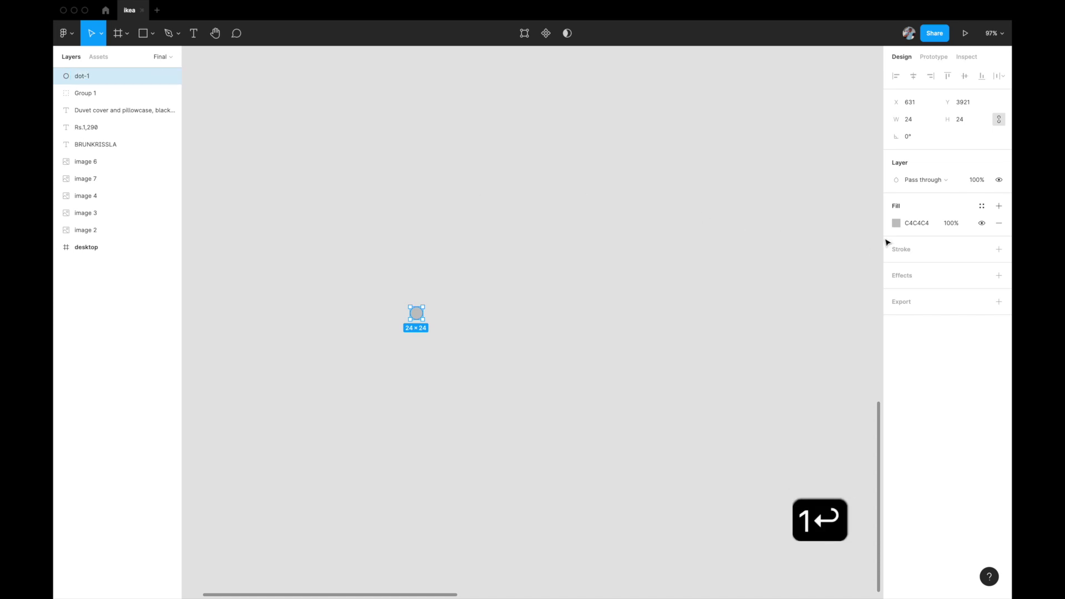
Step: Apply the Yellow color style to the dot-1 circle's fill
left_click(981, 206)
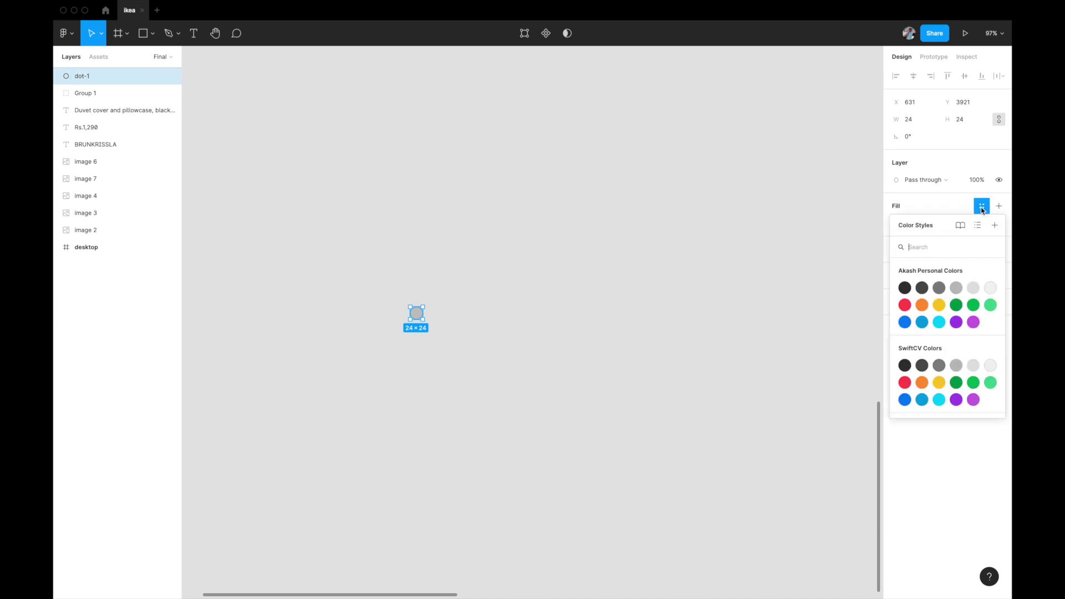
left_click(942, 304)
left_click(629, 363)
Step: Duplicate the dot-1 circle in place and rename the lower copy bg
scroll(560, 373, "up", 2)
scroll(431, 347, "up", 5)
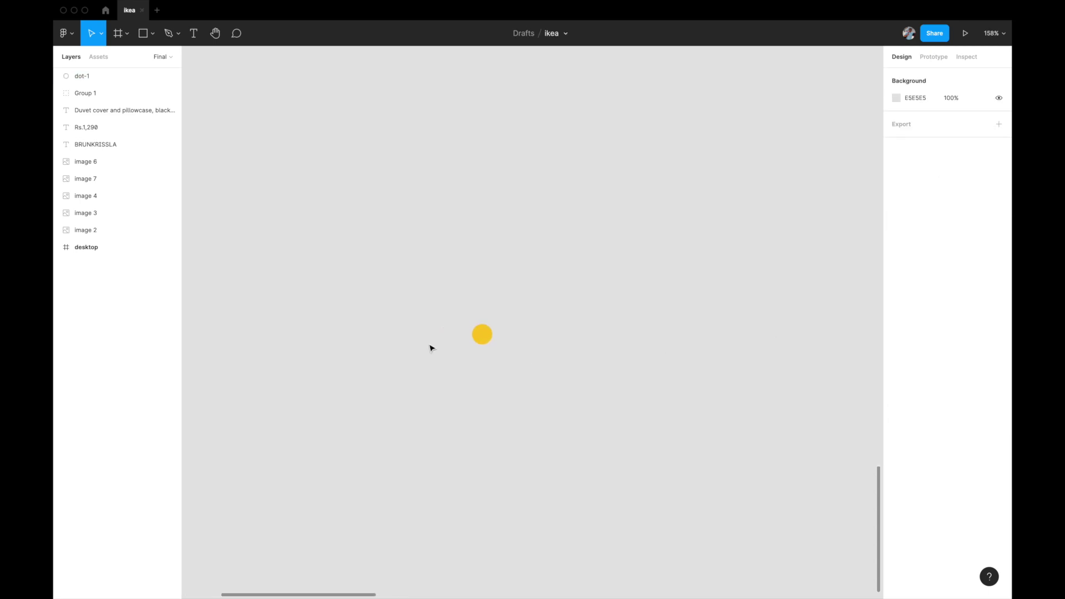
left_click(463, 331)
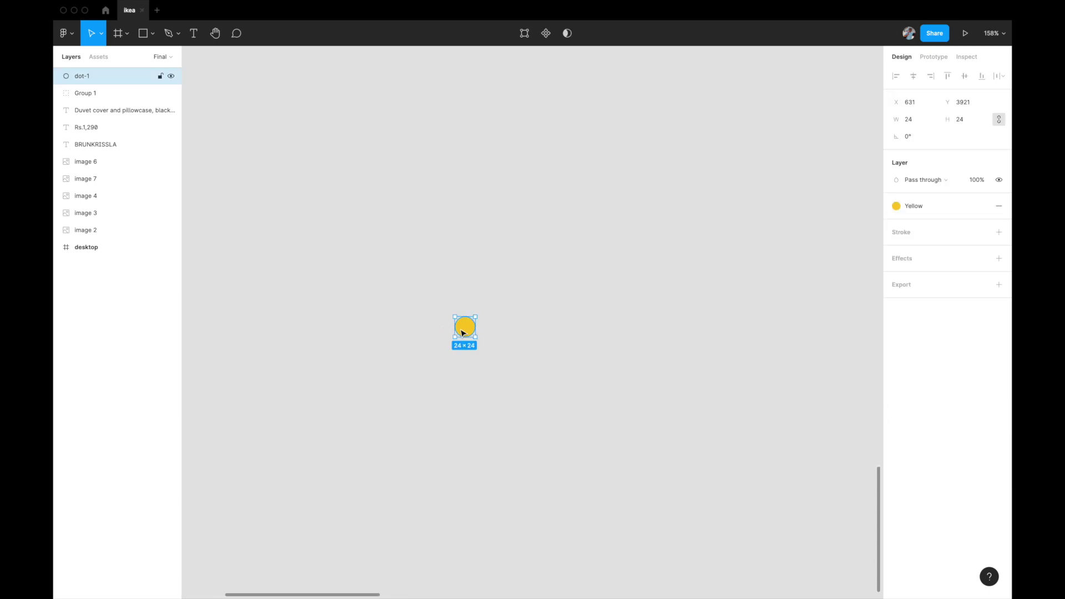
key("super+d")
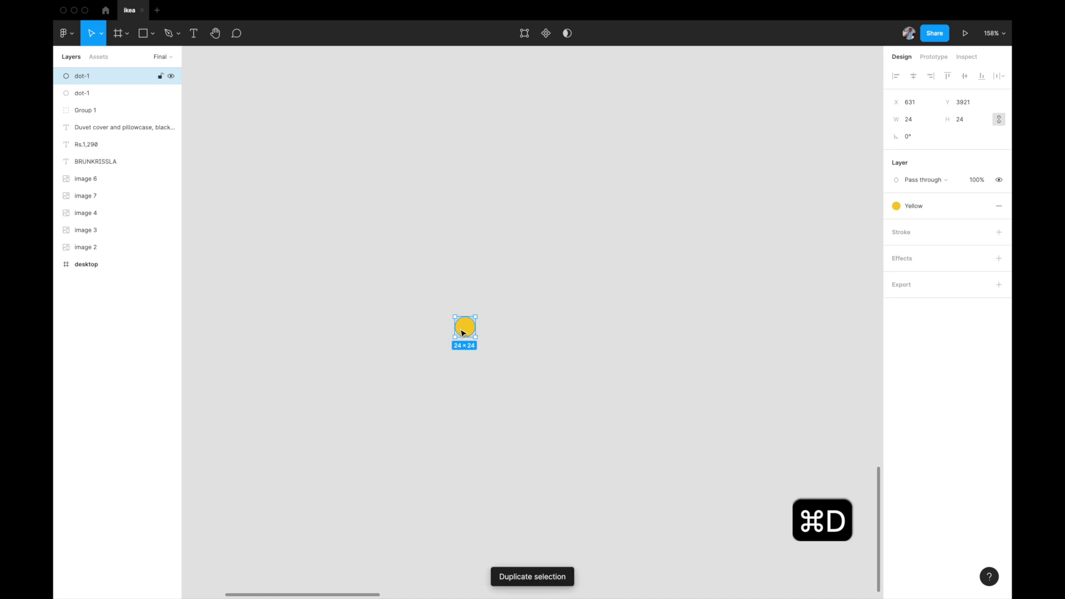
left_click(85, 95)
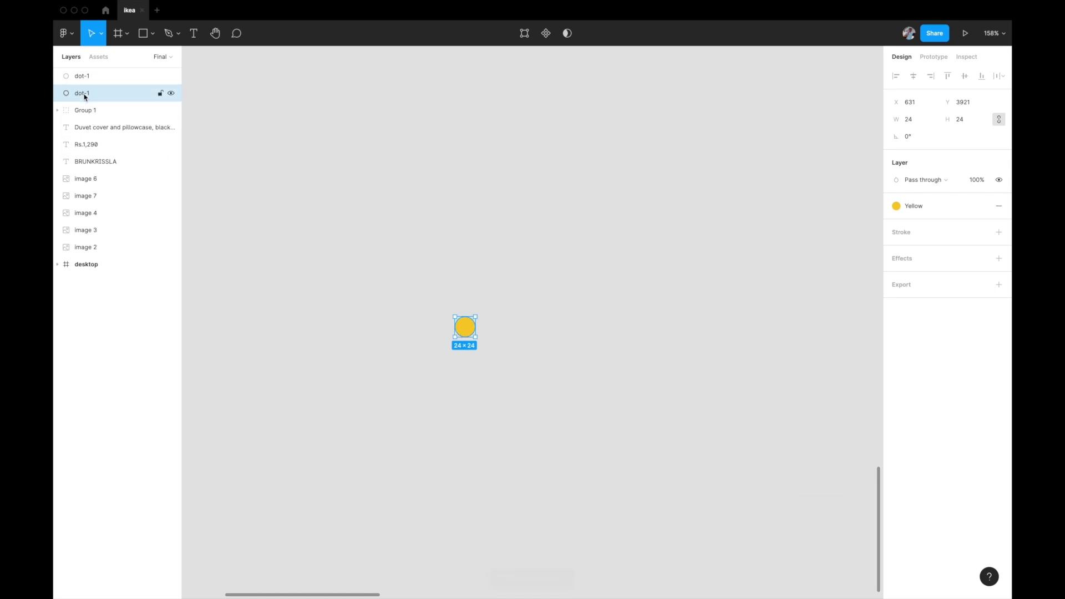
double_click(84, 93)
type("b")
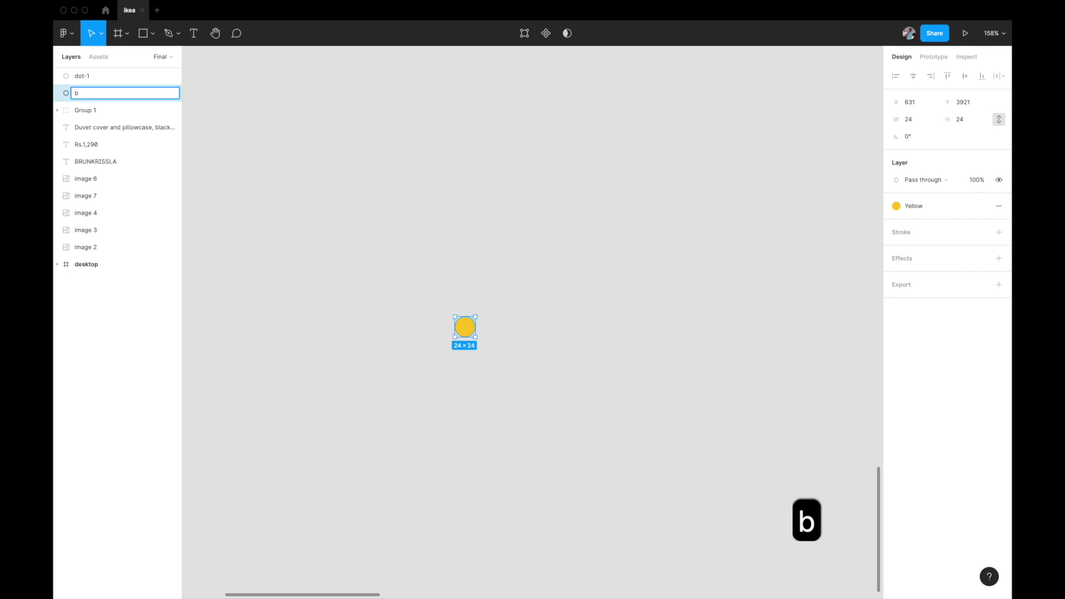
type("g")
key("Return")
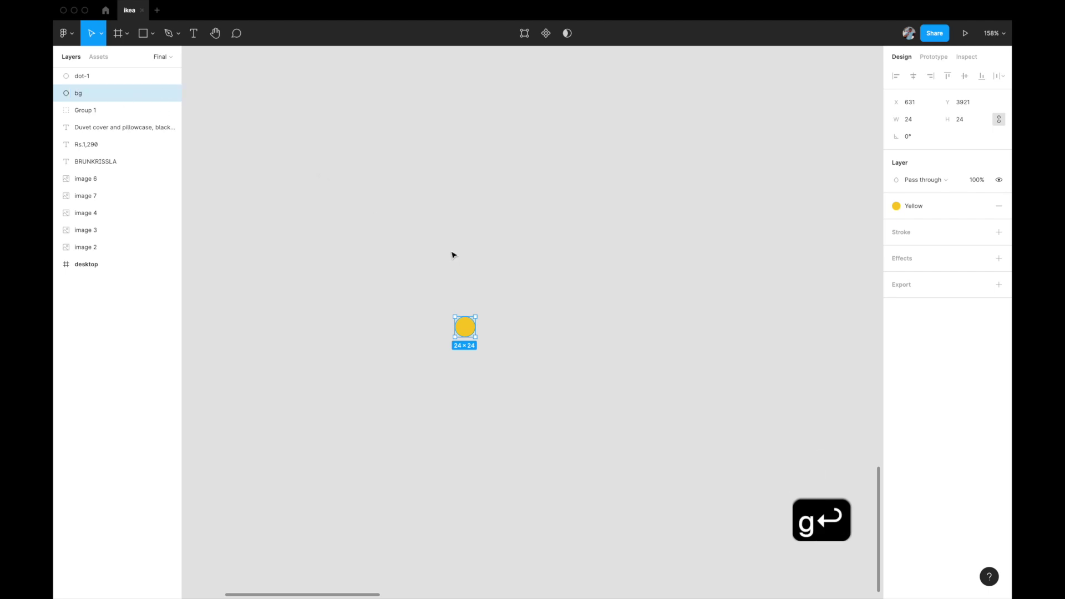
Step: Resize the bg circle to 80 × 80 and move it so it is roughly centered around the dot-1 circle
left_click(966, 124)
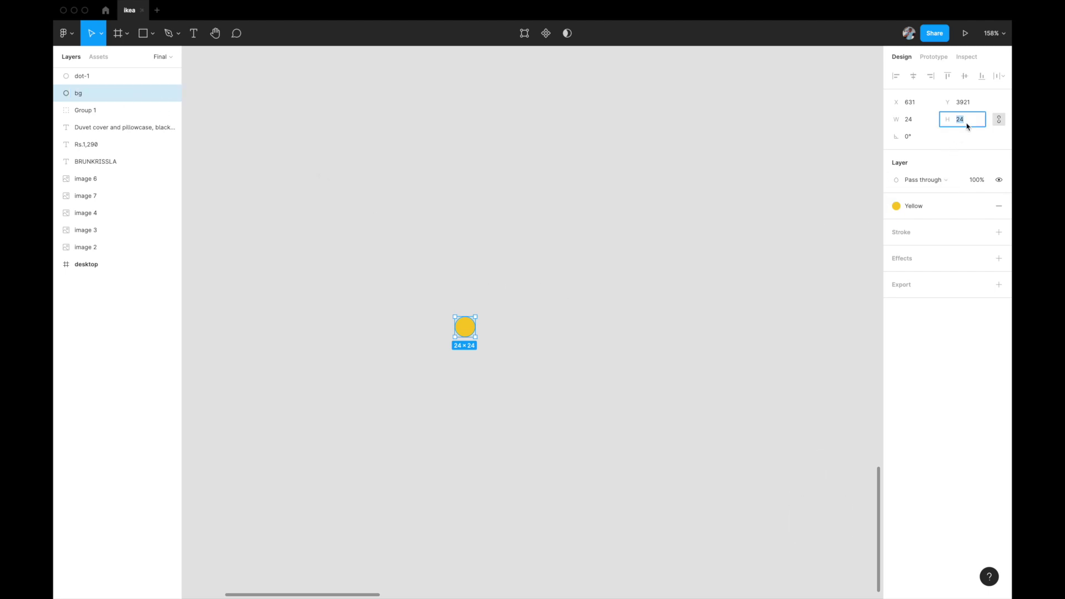
type("80")
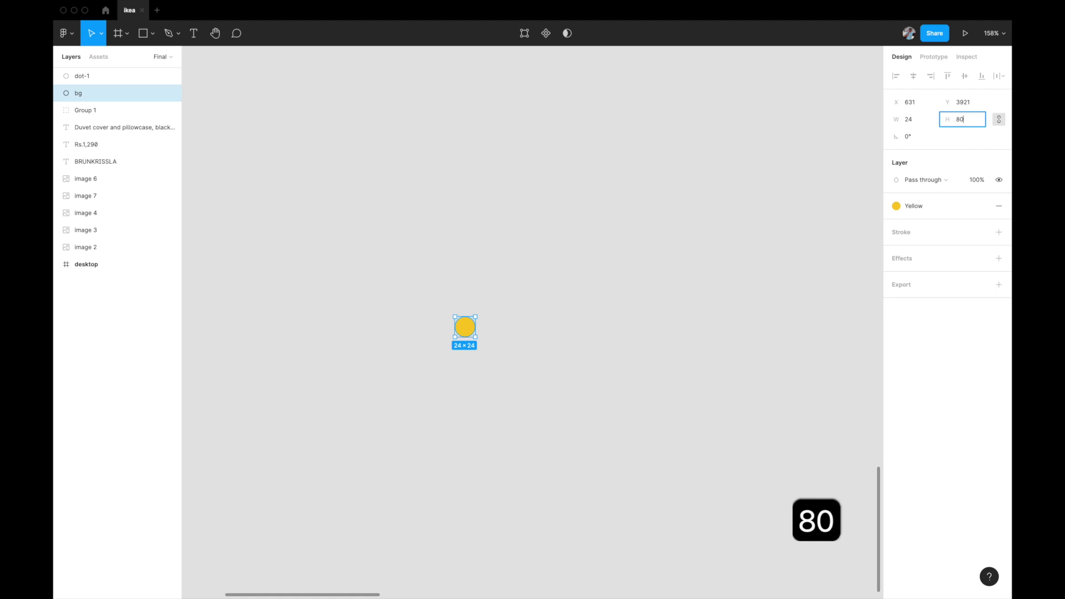
key("Return")
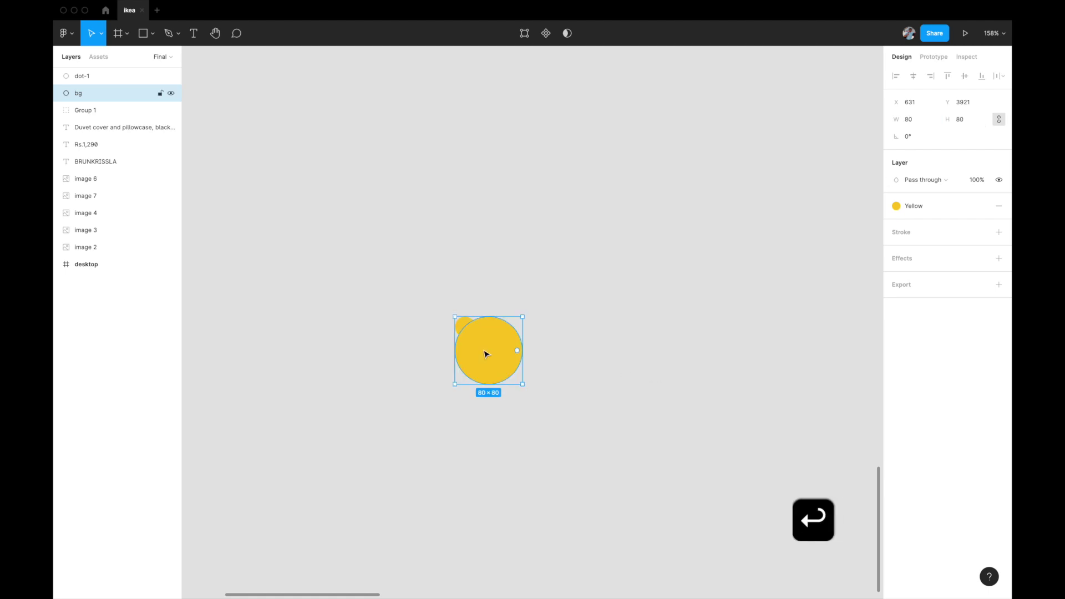
left_click_drag(469, 343, 469, 340)
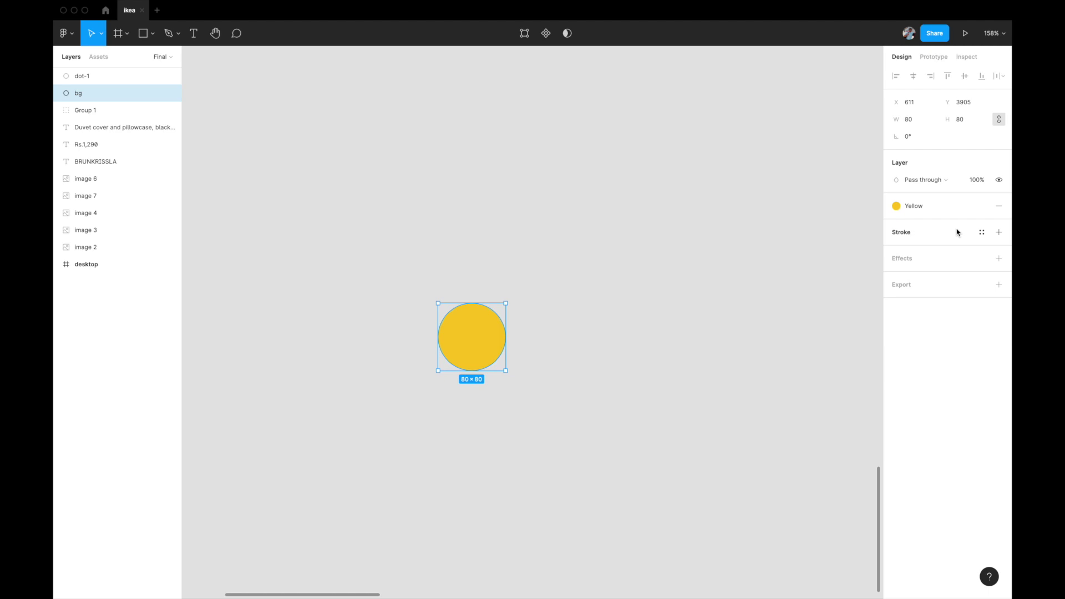
Step: Detach the bg circle's fill from its color style at 20% opacity and recentre the circle around dot-1
left_click(981, 206)
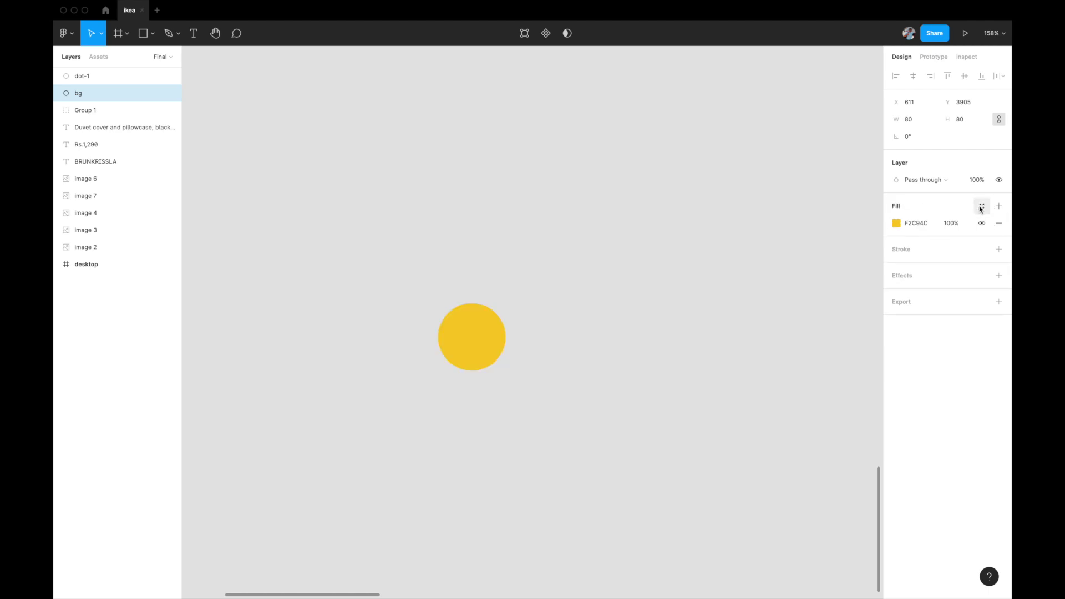
left_click(949, 227)
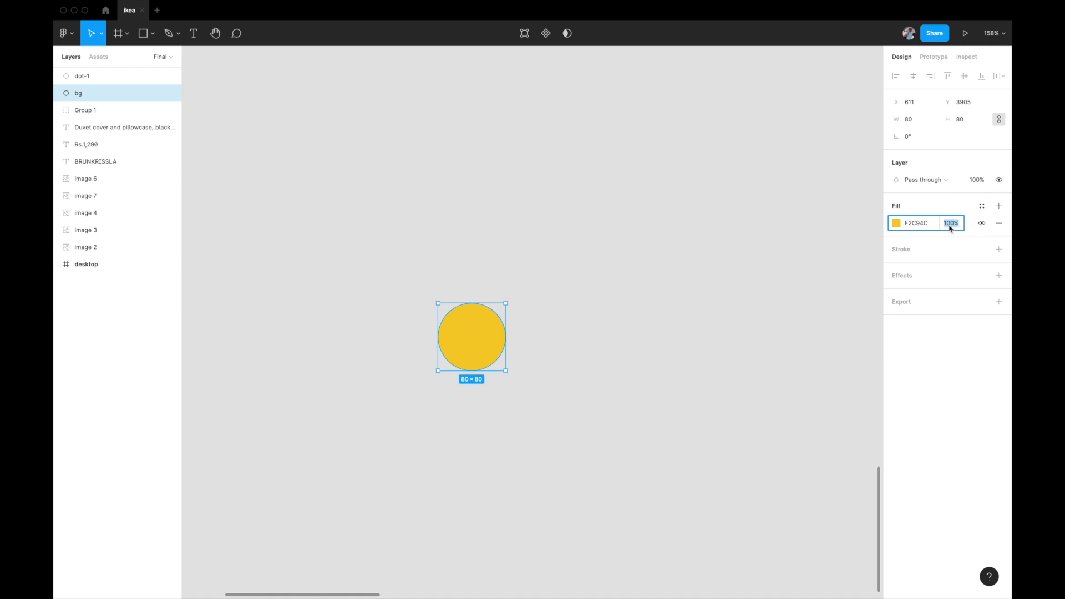
type("20")
key("Return")
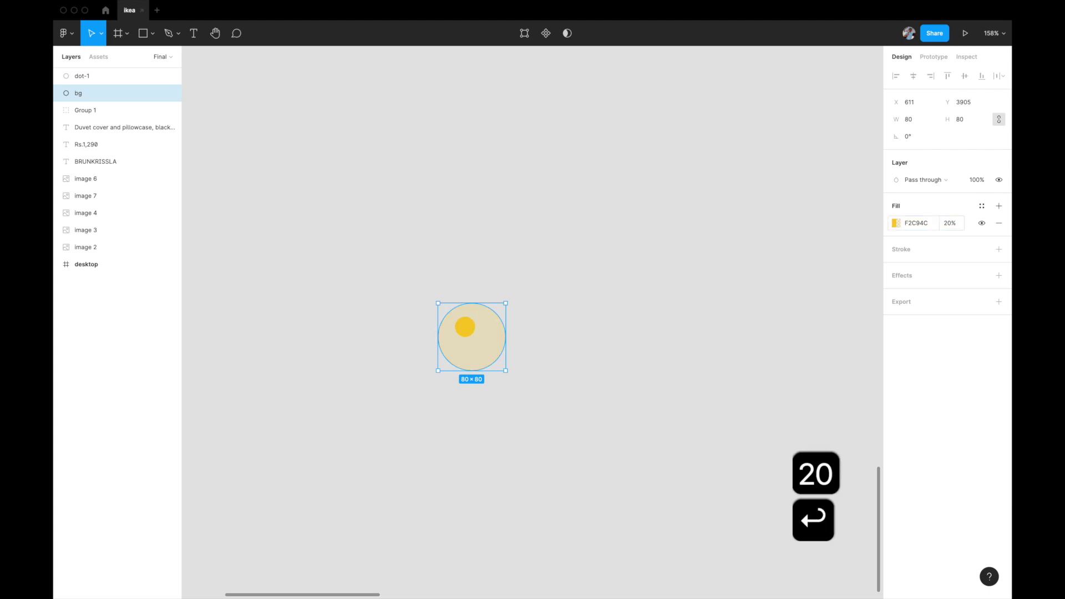
left_click_drag(481, 354, 475, 344)
Step: Add a 1 px inside stroke to the bg circle using the Yellow color style
left_click(999, 249)
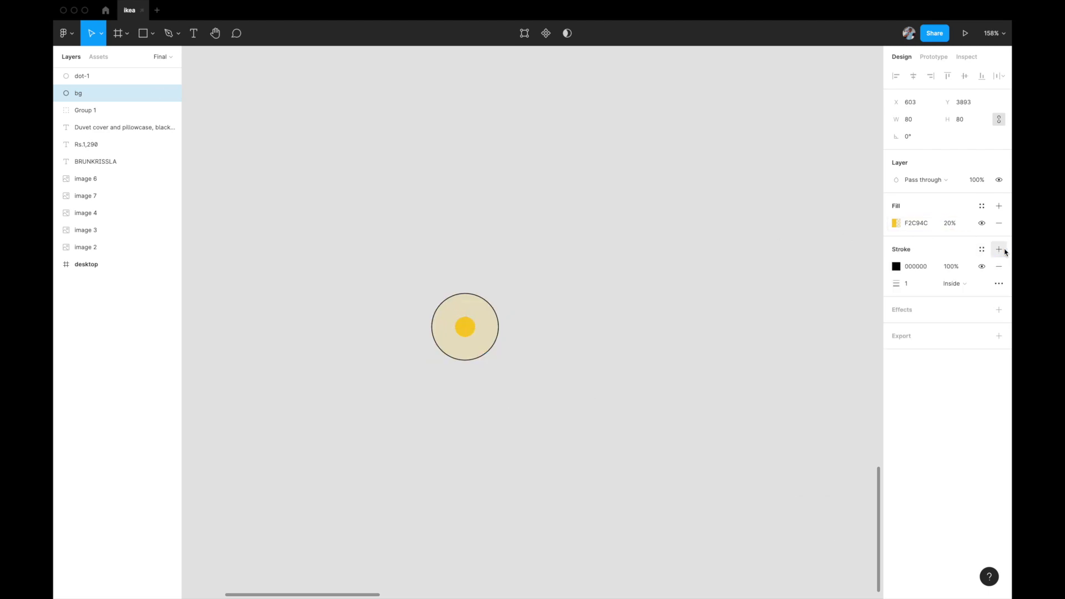
left_click(981, 254)
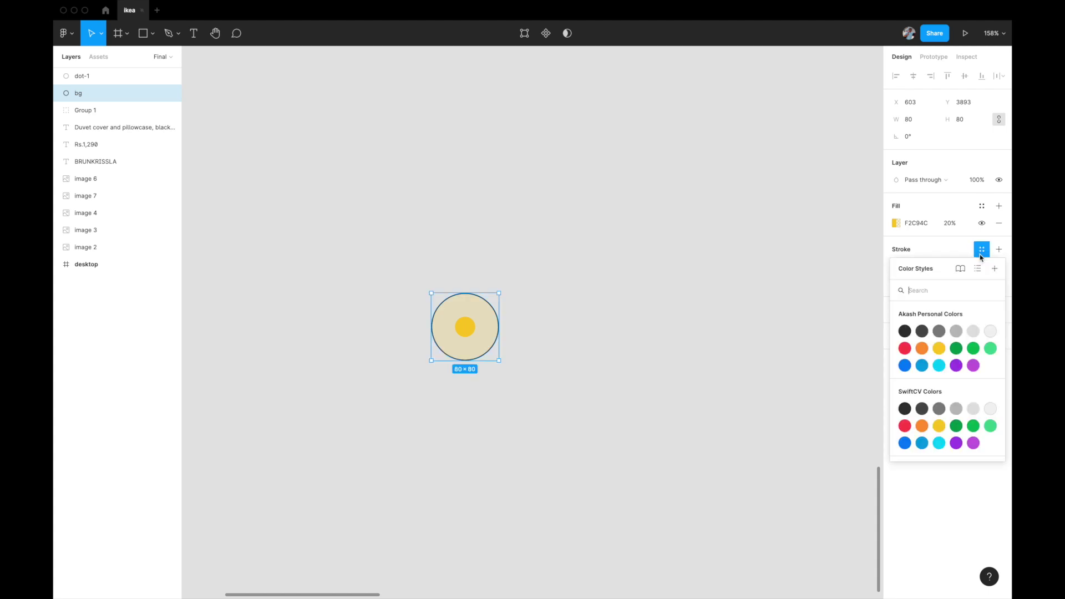
left_click(939, 347)
left_click(766, 355)
Step: Wrap the dot-1 and bg circles together in a frame
scroll(490, 368, "up", 5)
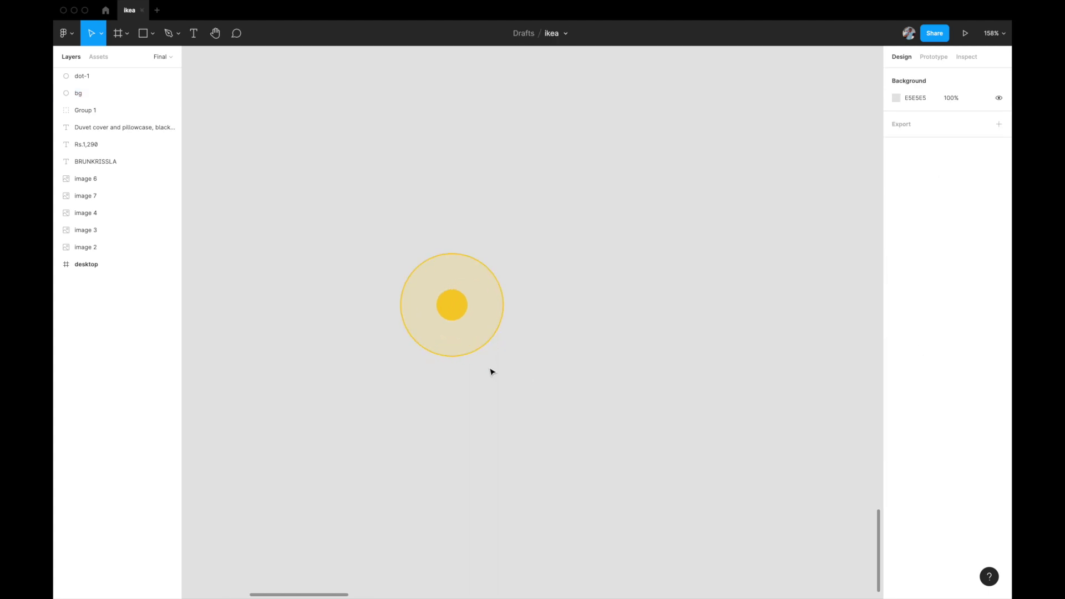
left_click(470, 316)
left_click(511, 302, "shift")
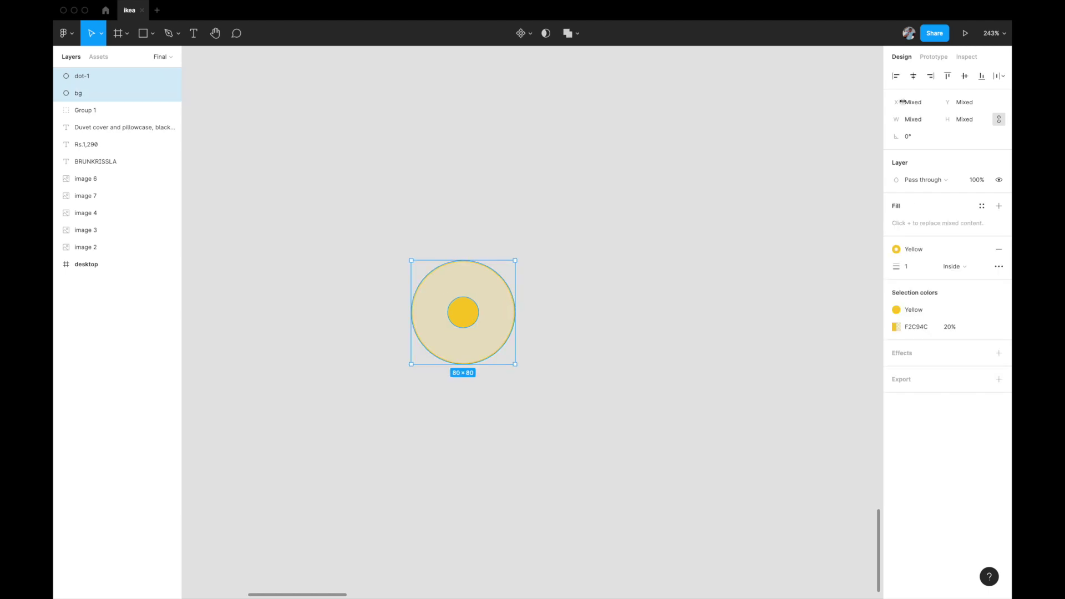
left_click(839, 158)
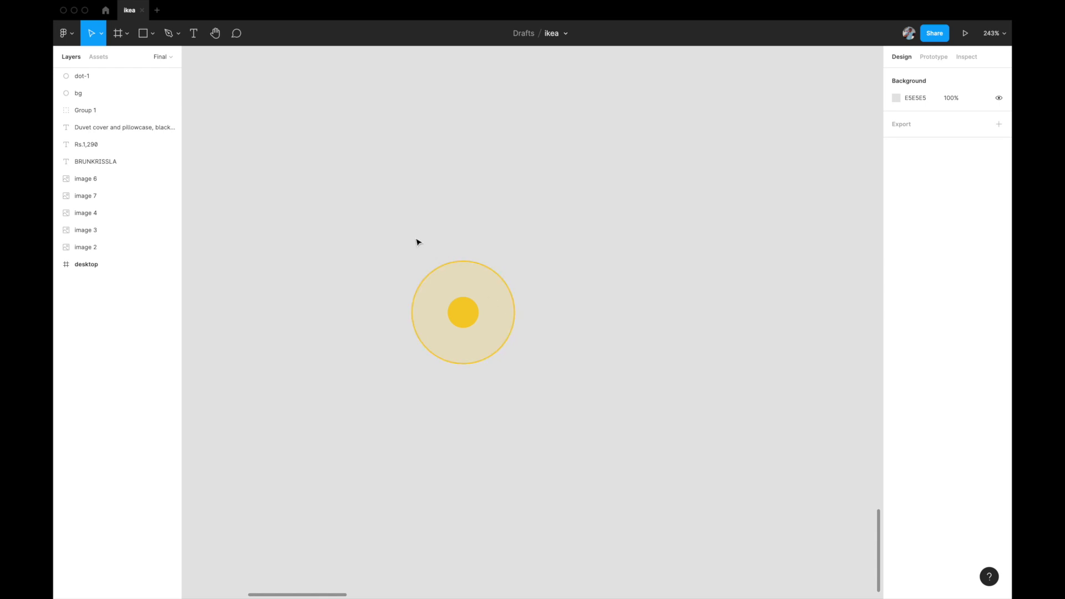
left_click_drag(405, 245, 505, 346)
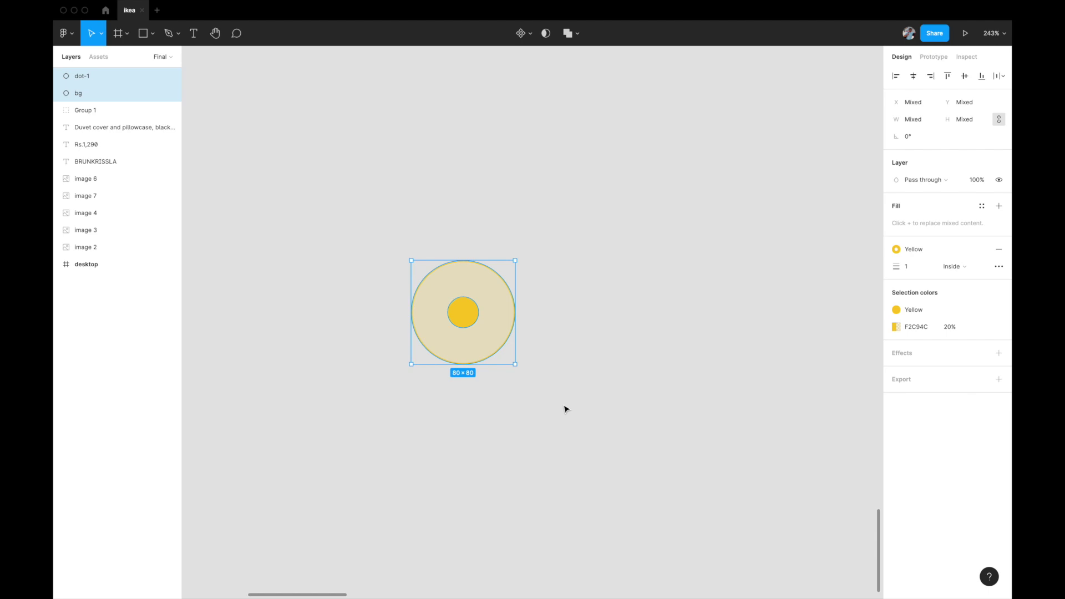
key("alt+super+g")
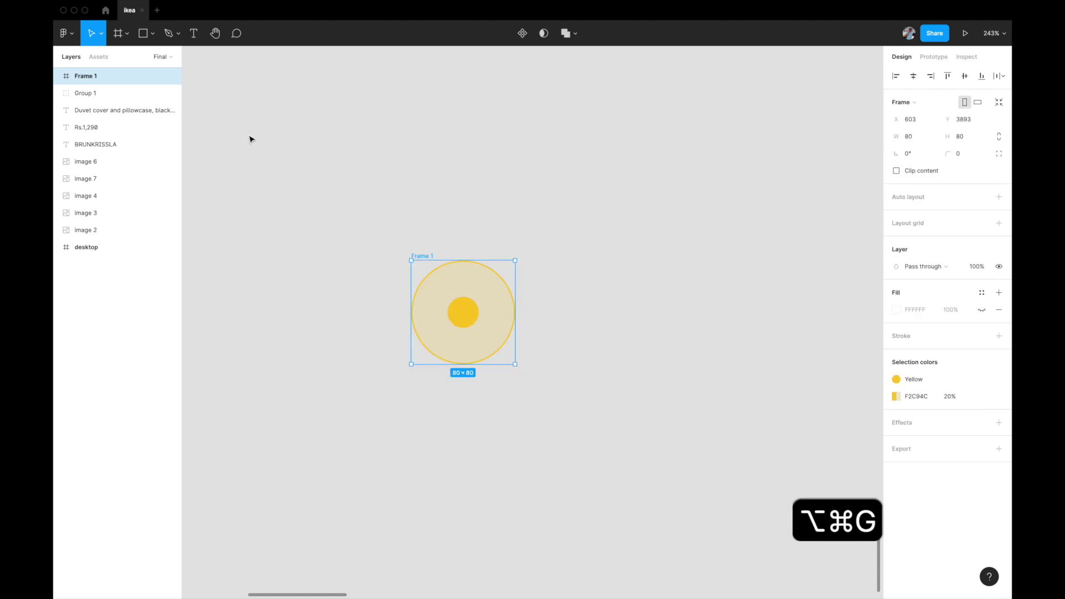
Step: Duplicate the hotspot frame twice, placing the copies in a row beside the original
scroll(396, 234, "right", 1)
scroll(432, 251, "right", 1)
scroll(432, 251, "down", 1)
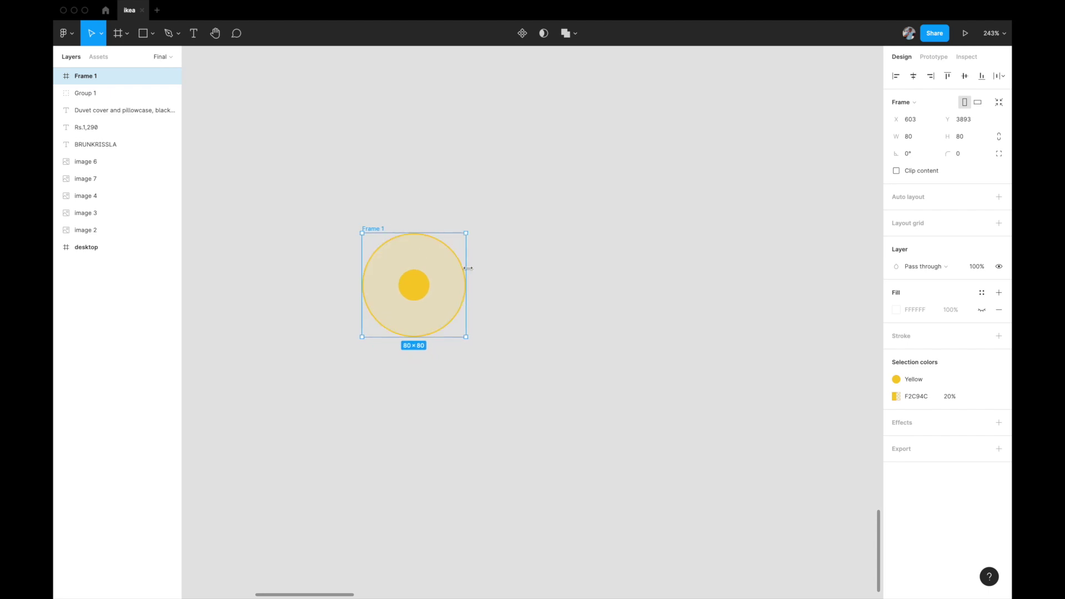
scroll(399, 226, "left", 2)
scroll(400, 227, "down", 1)
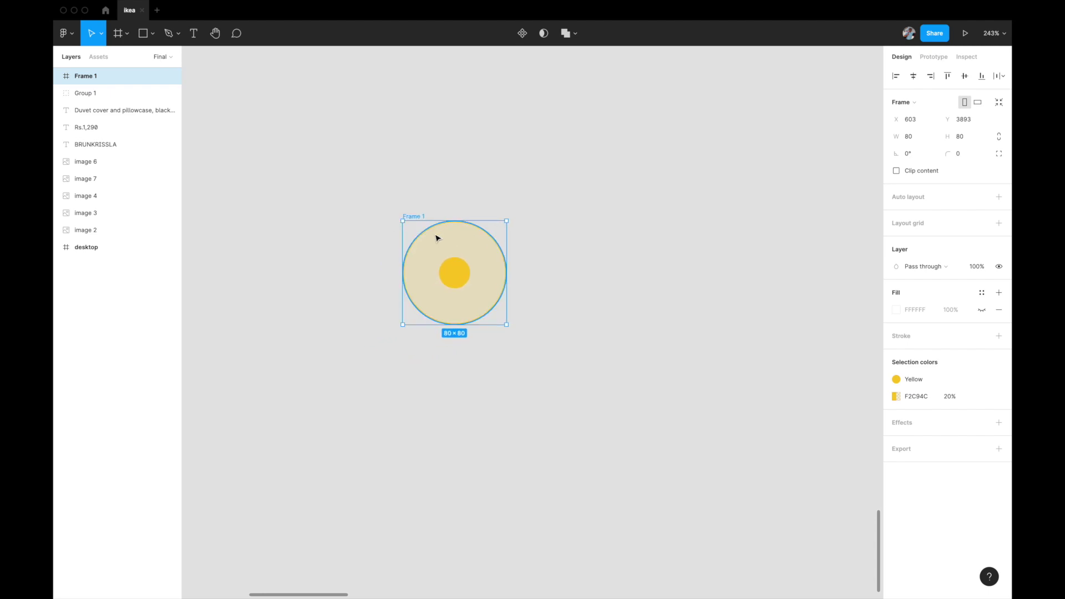
left_click_drag(437, 240, 586, 257)
scroll(586, 258, "right", 1)
left_click_drag(570, 258, 707, 266)
left_click(654, 168)
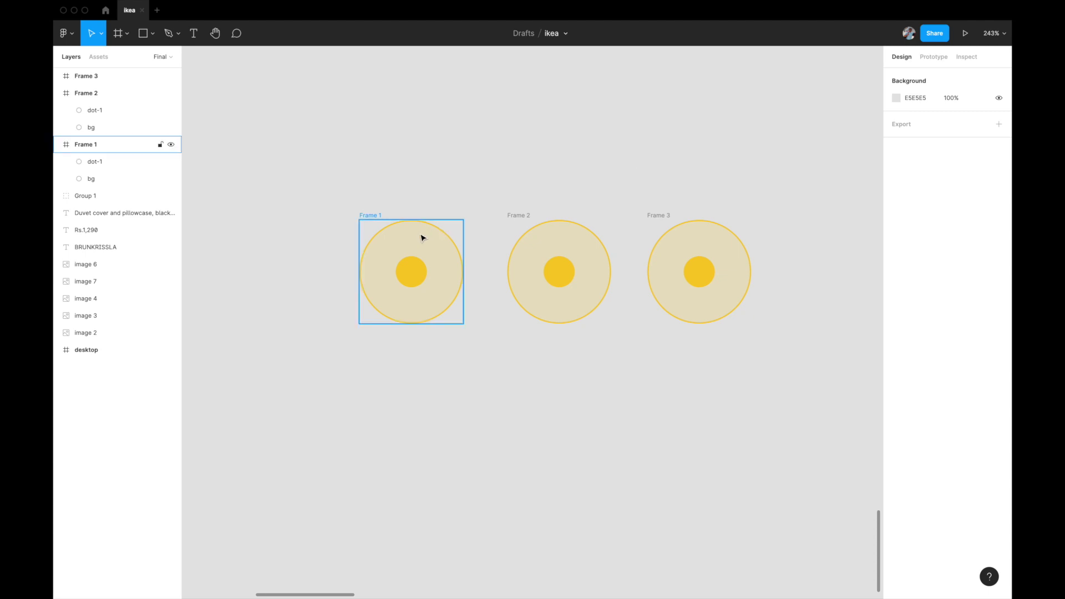
Step: Resize the bg circle inside Frame 1 to 10 × 10 with its proportions locked
scroll(416, 265, "up", 3)
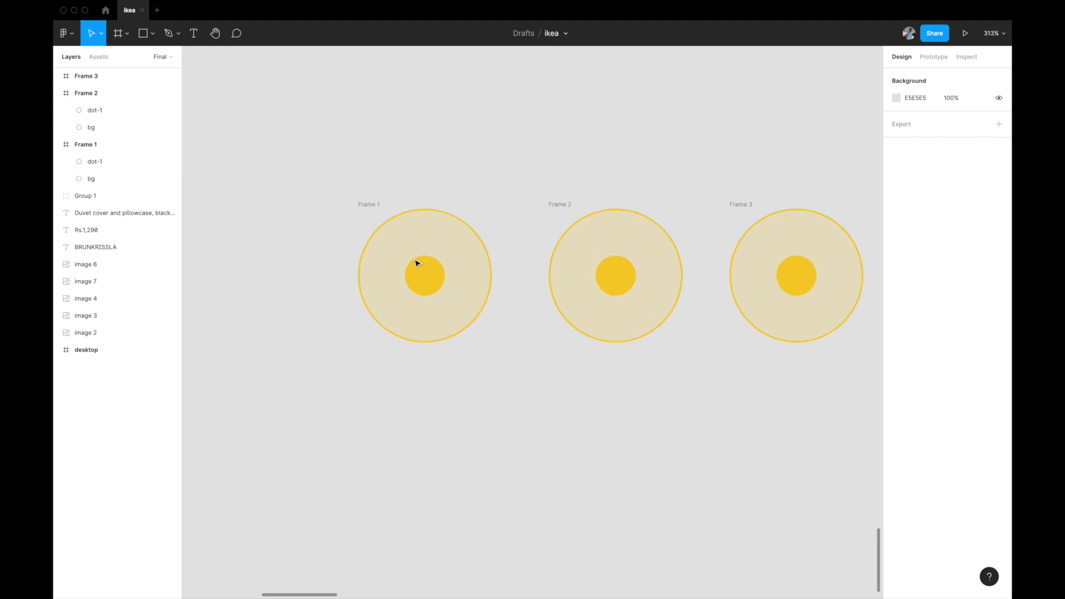
left_click(441, 232)
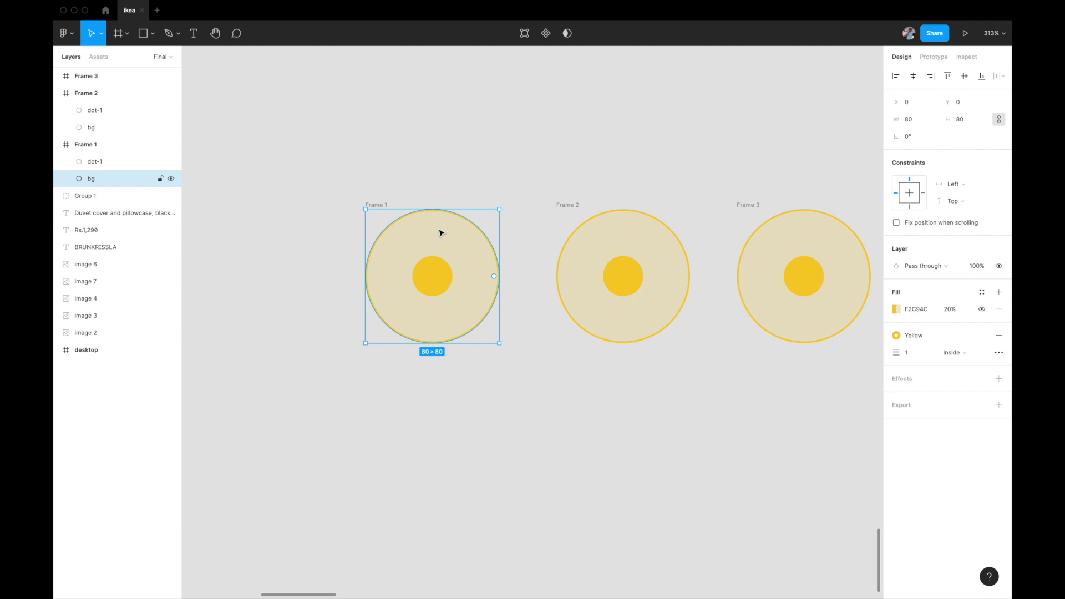
left_click(961, 125)
type("20")
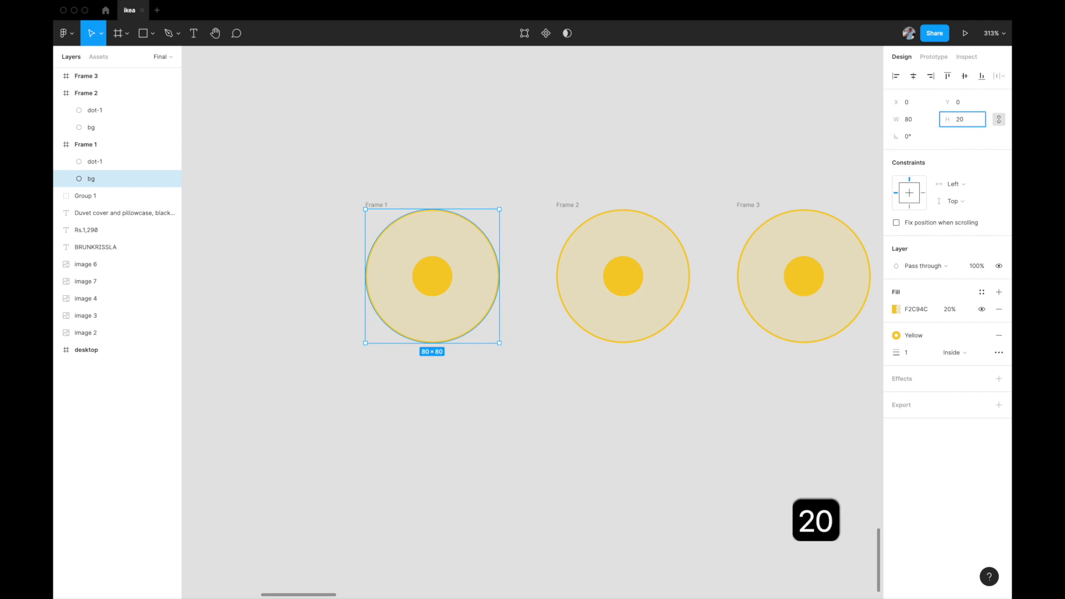
key("BackSpace")
key("BackSpace")
type("10")
key("Return")
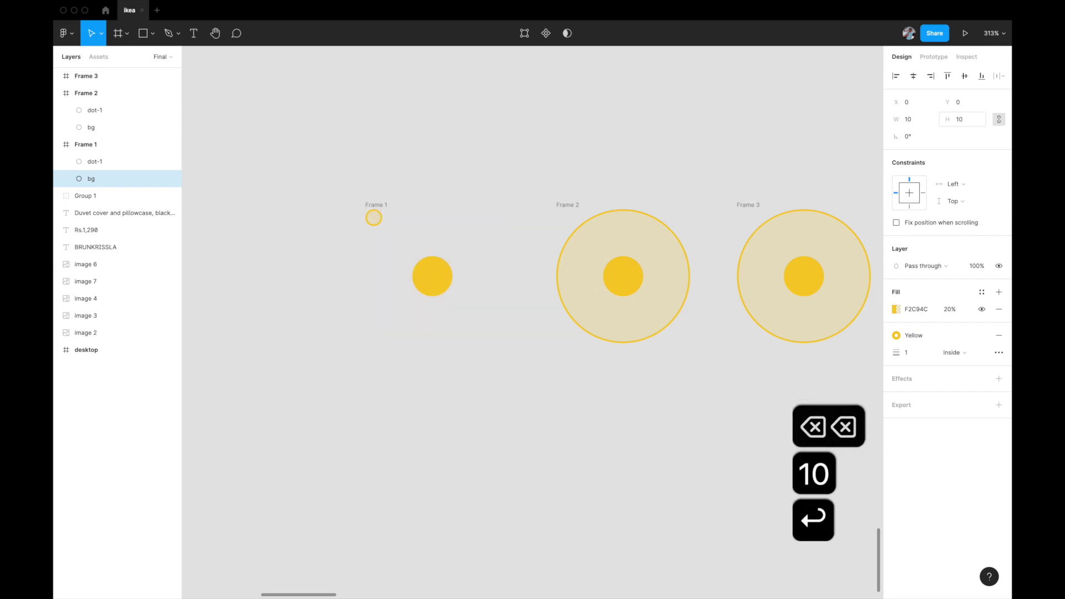
Step: Center the small bg circle horizontally and vertically within Frame 1, behind dot-1
left_click(913, 76)
left_click(964, 76)
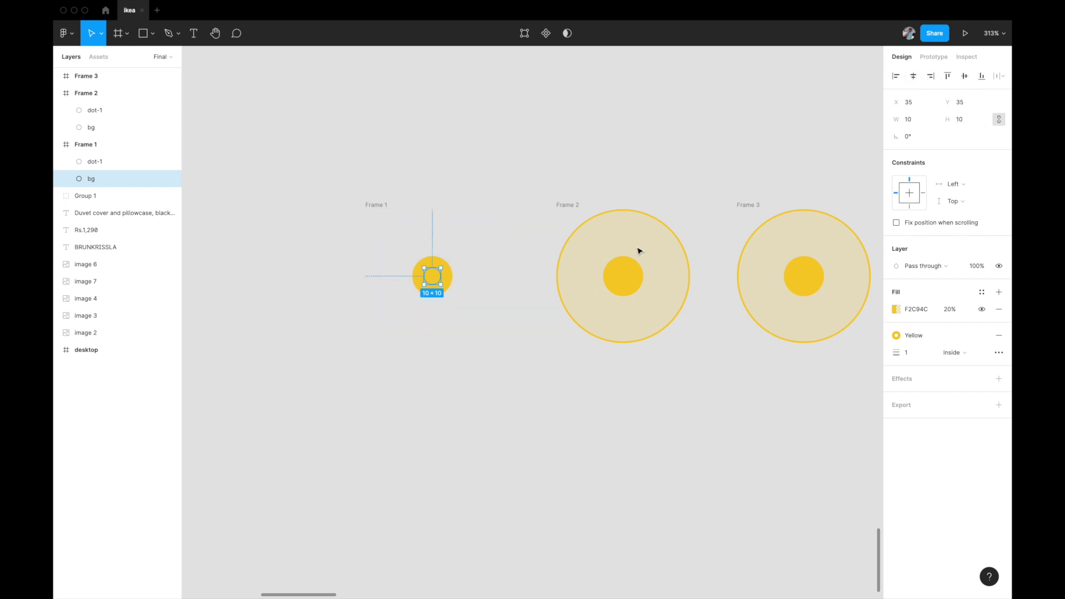
left_click(471, 311)
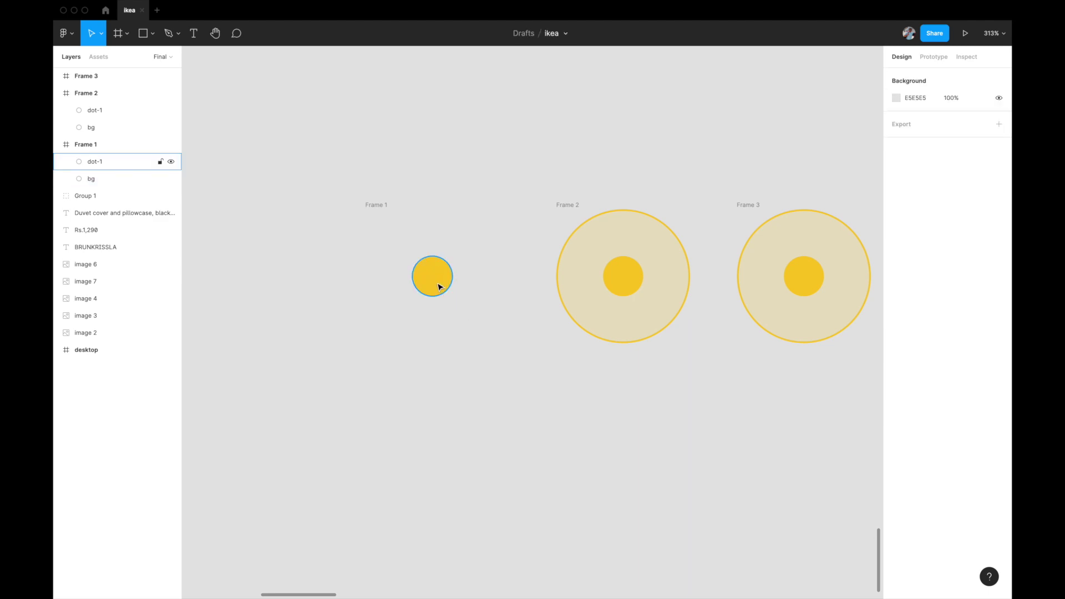
Step: Set the layer opacity of the bg circle inside Frame 3 to 0%
scroll(577, 281, "right", 4)
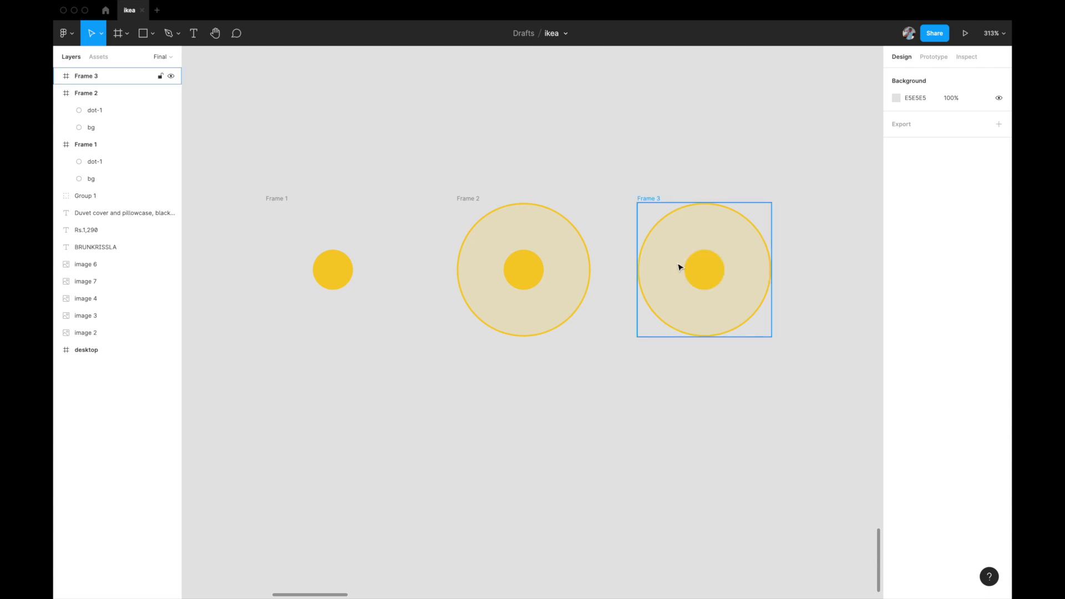
scroll(528, 258, "left", 1)
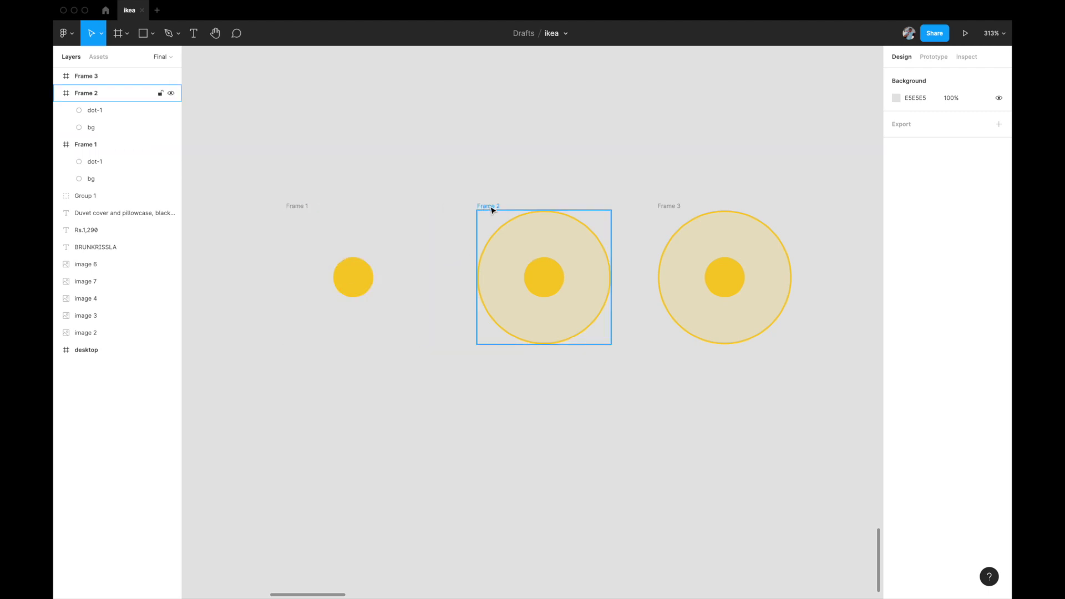
left_click(660, 205)
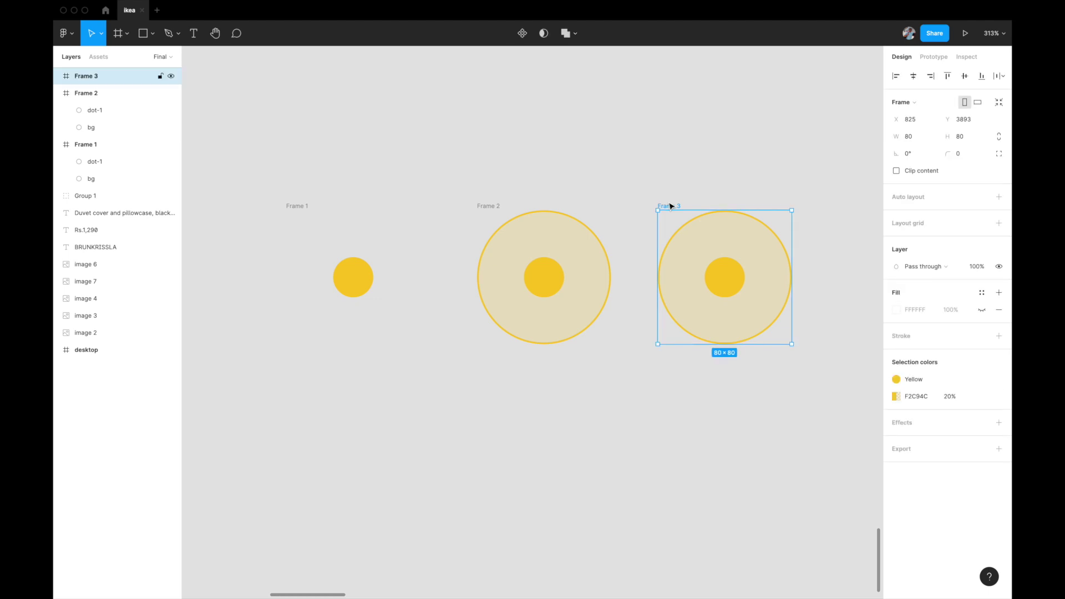
left_click(716, 232)
left_click(975, 267)
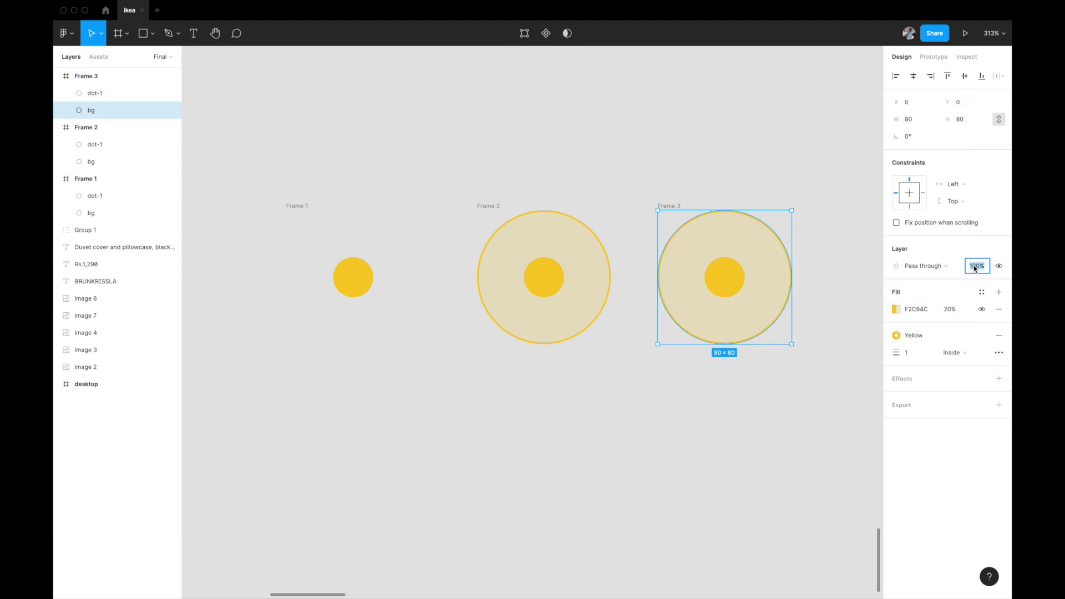
type("0")
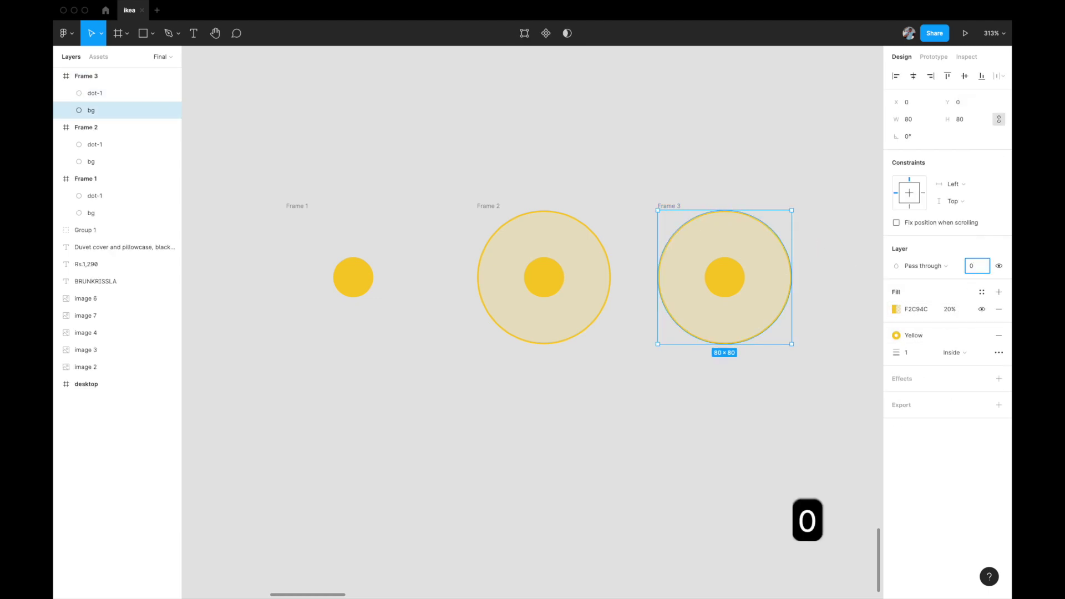
key("Return")
left_click(664, 441)
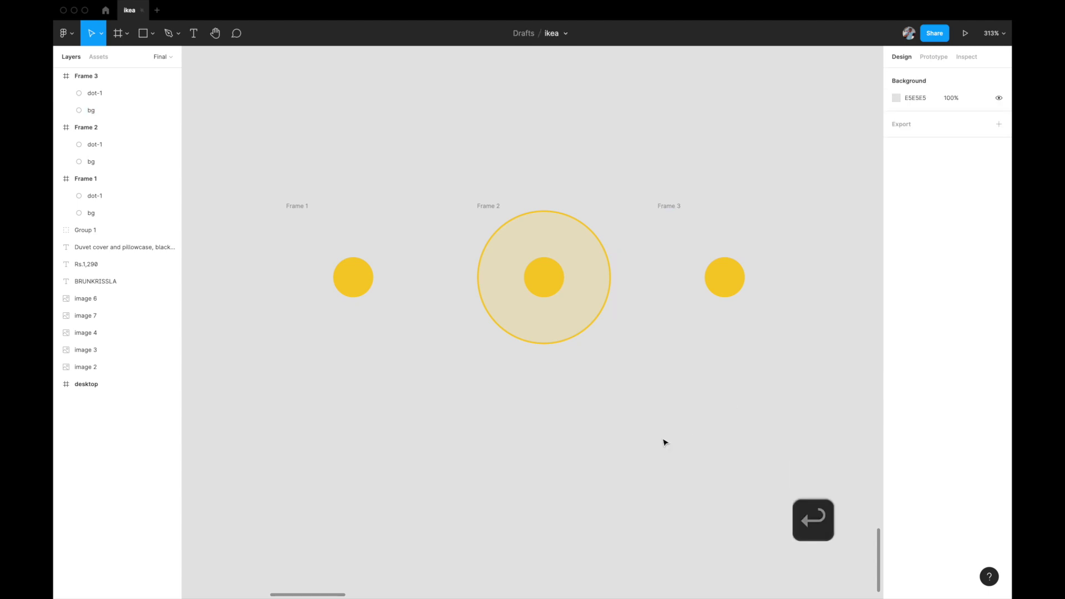
Step: Combine Frame 1, Frame 2 and Frame 3 into a component set
left_click(291, 206)
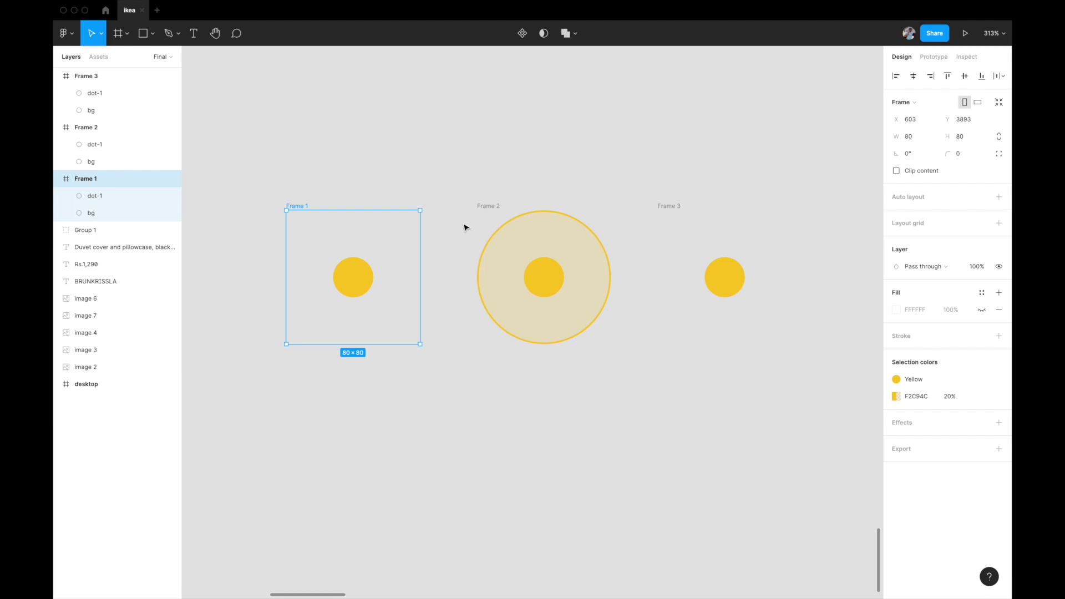
left_click(487, 207, "shift")
left_click(660, 207, "shift")
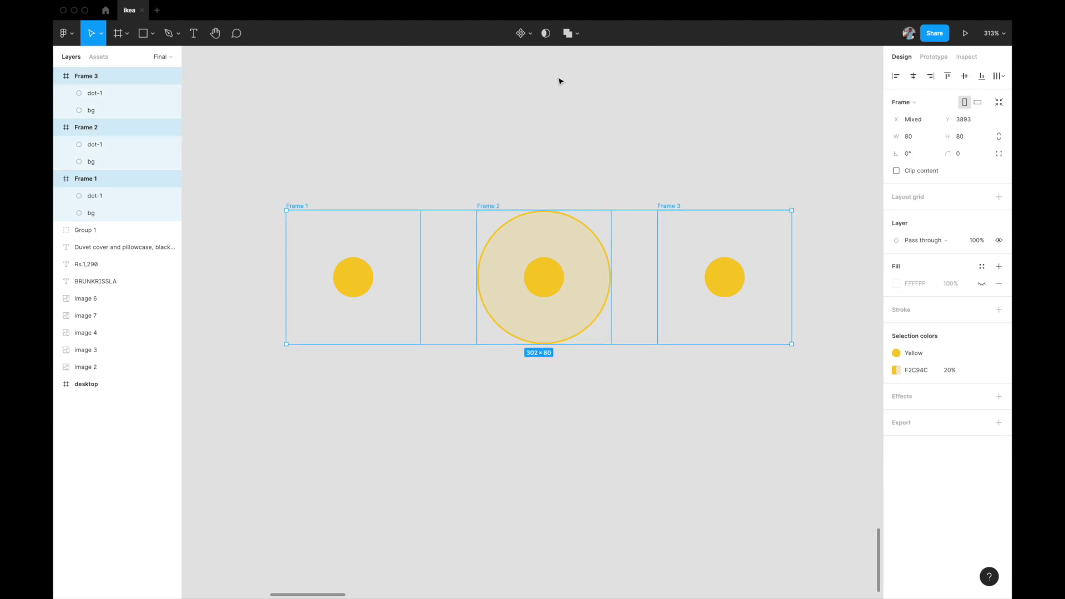
left_click(530, 34)
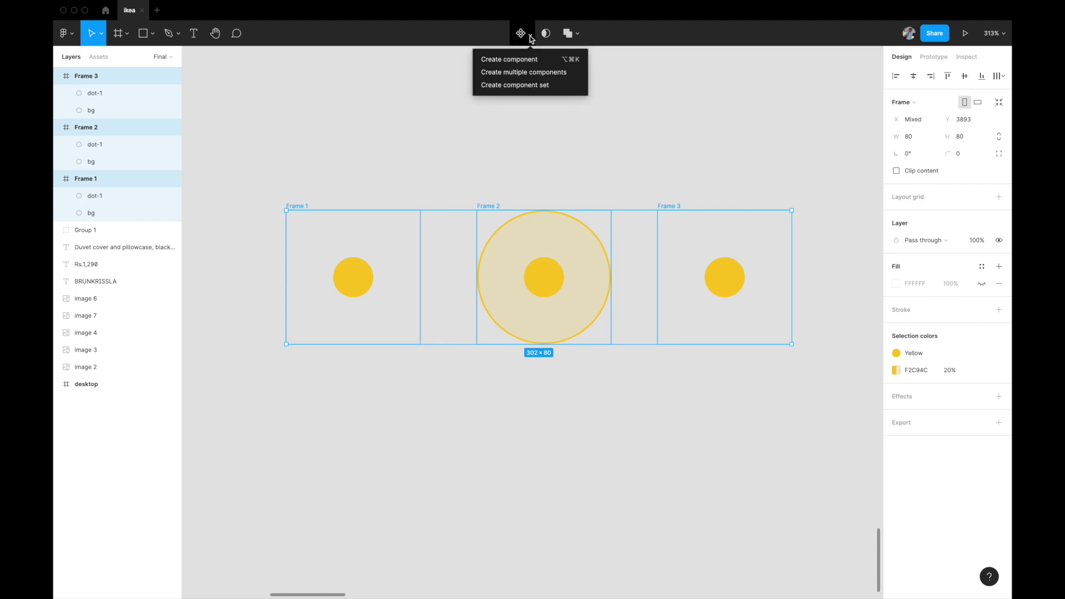
left_click(510, 89)
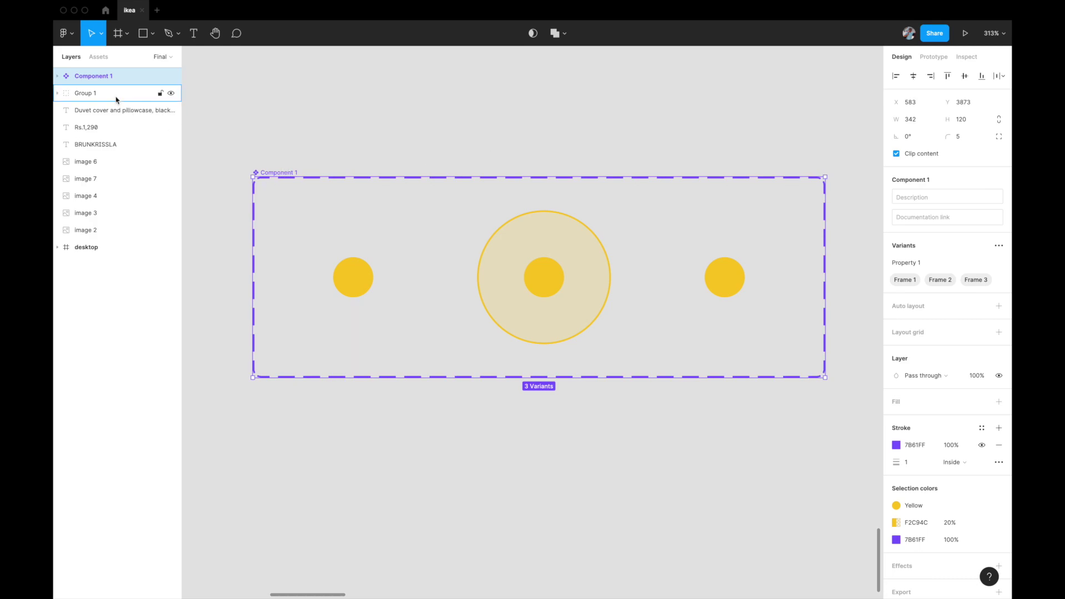
Step: Rename the component set pulse
double_click(99, 79)
type("pu")
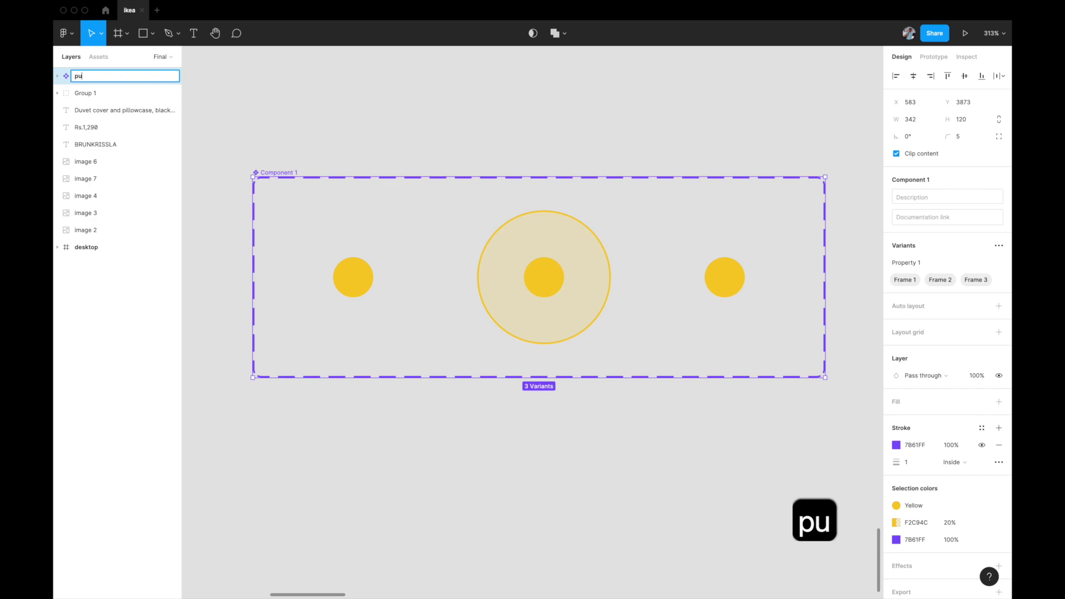
type("lse")
key("Return")
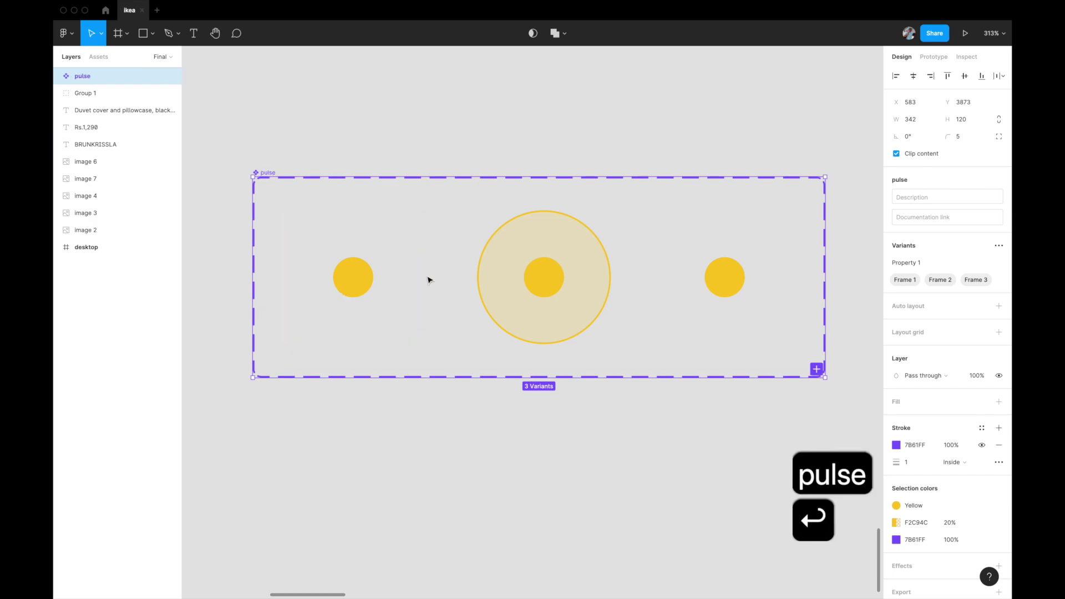
Step: Add a prototype interaction from the Frame 1 variant that changes to Frame 2 after a delay of 100 ms
left_click(367, 255)
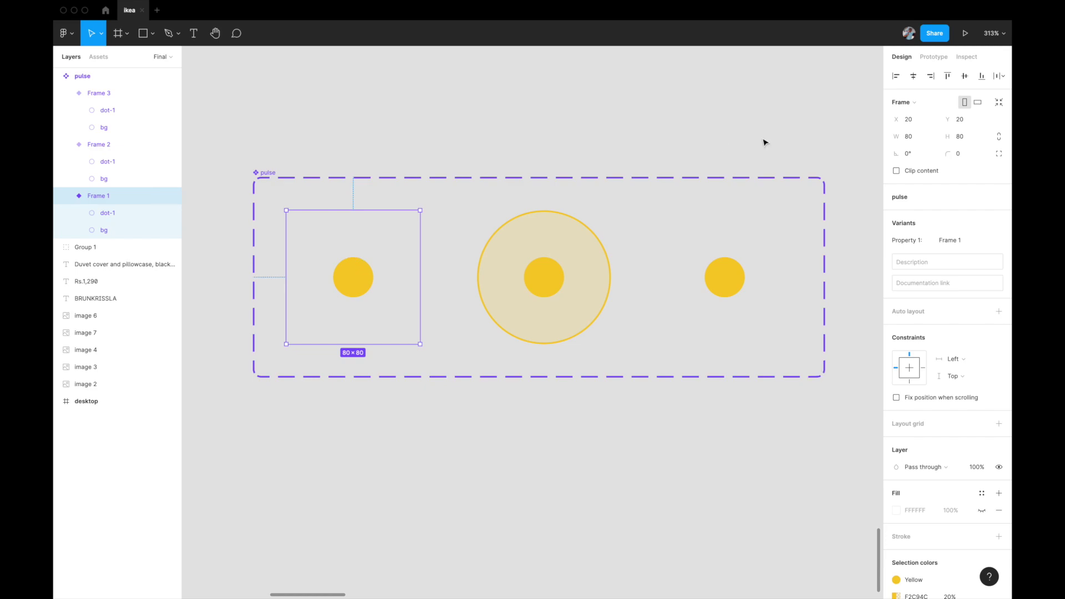
left_click(934, 58)
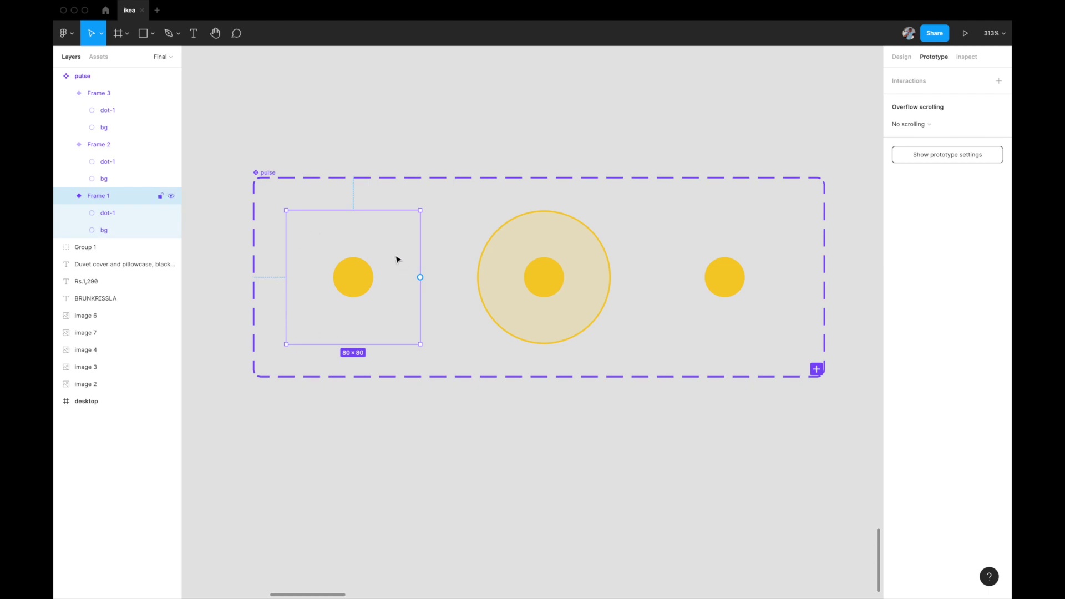
left_click_drag(420, 277, 483, 269)
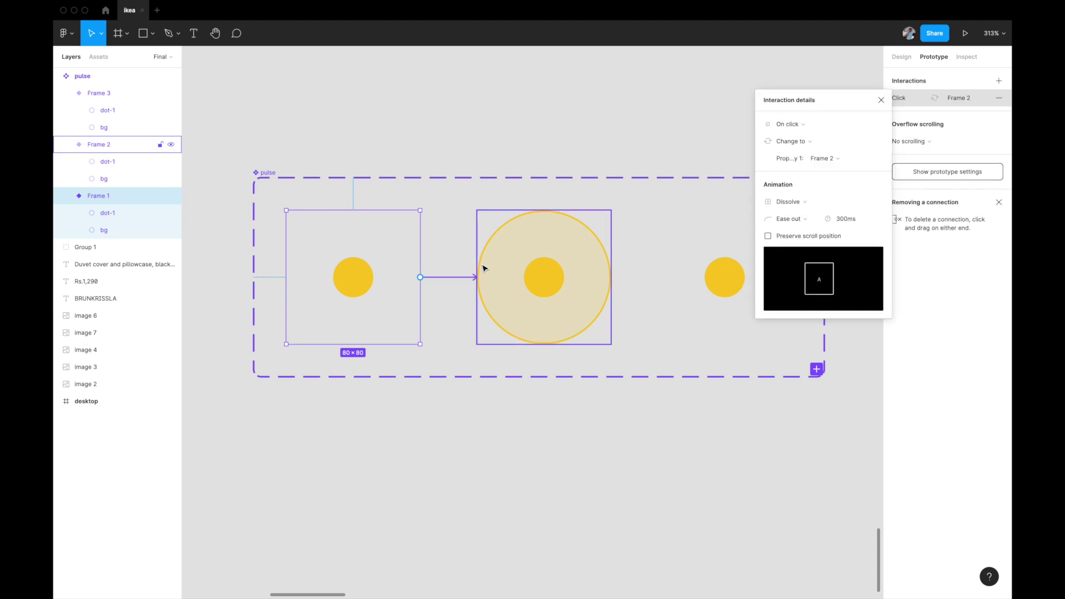
left_click(812, 126)
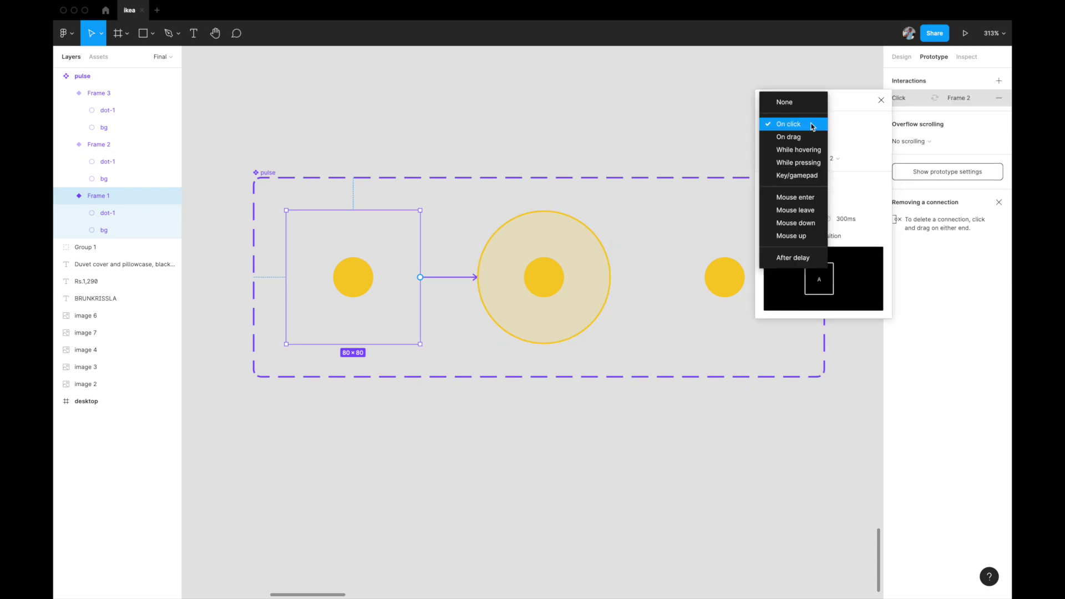
left_click(804, 259)
left_click(840, 125)
type("100")
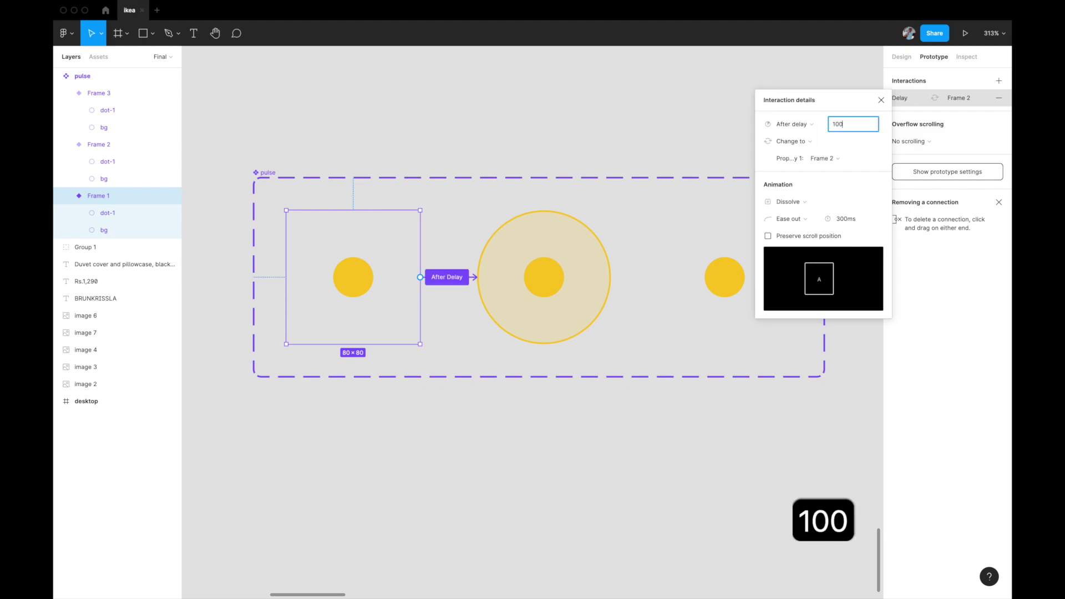
key("Return")
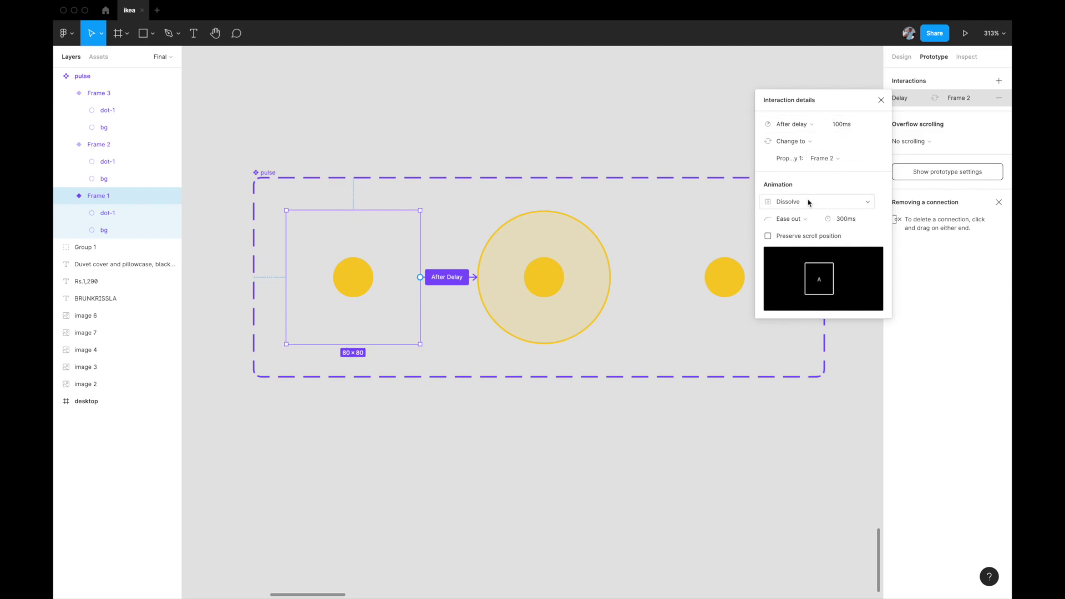
Step: Set the Frame 1 to Frame 2 transition to Smart animate with a duration of 500 ms
left_click(808, 202)
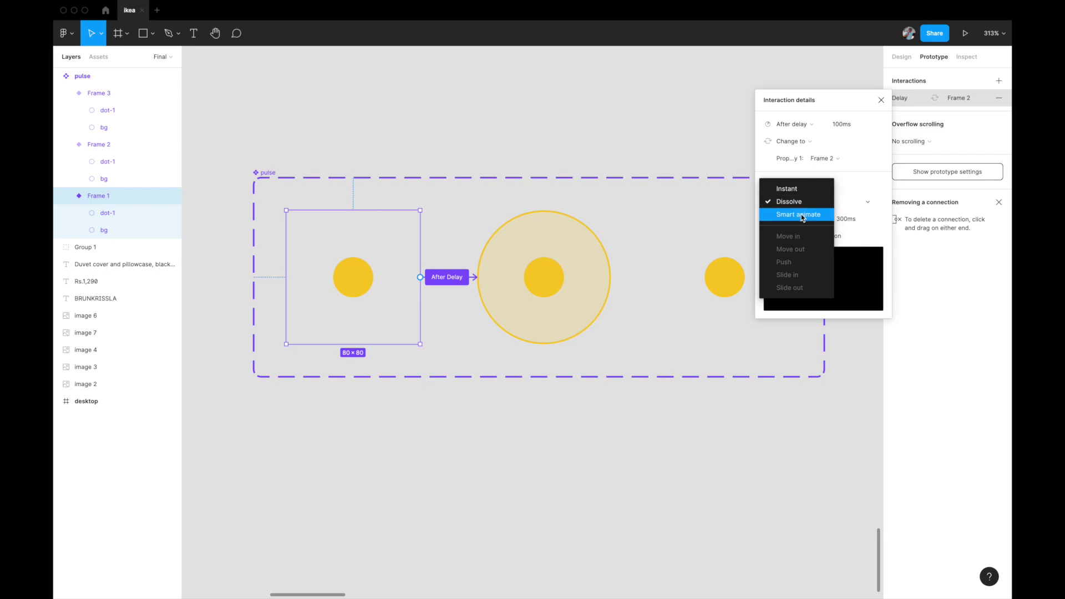
left_click(804, 216)
left_click(844, 219)
left_click(841, 221)
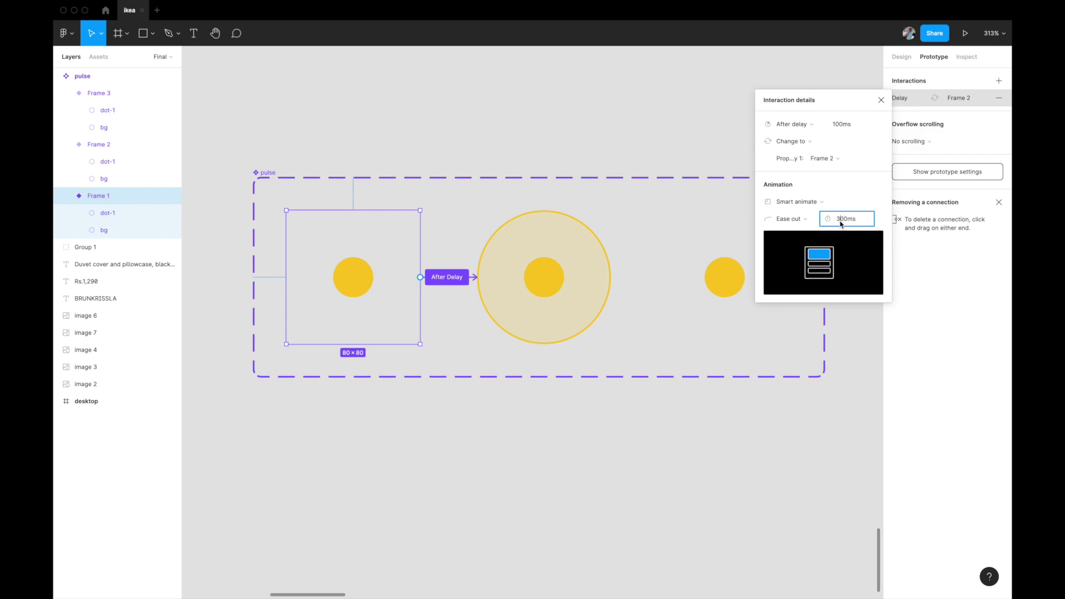
key("BackSpace")
type("5")
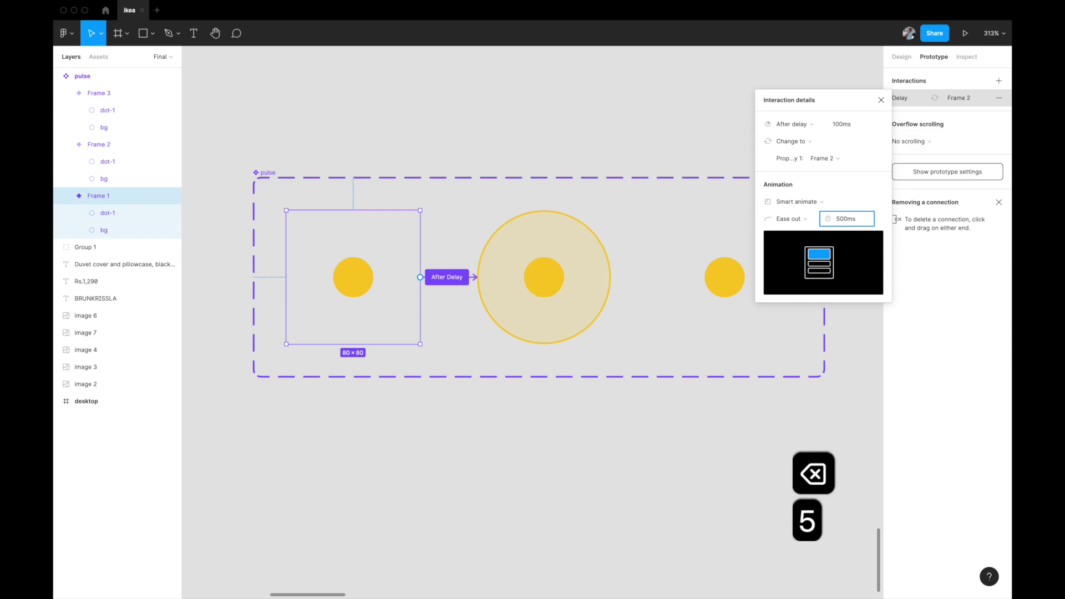
key("Return")
Step: Add a prototype interaction from the Frame 2 variant that changes to Frame 3 after a delay of 100 ms
scroll(617, 191, "right", 3)
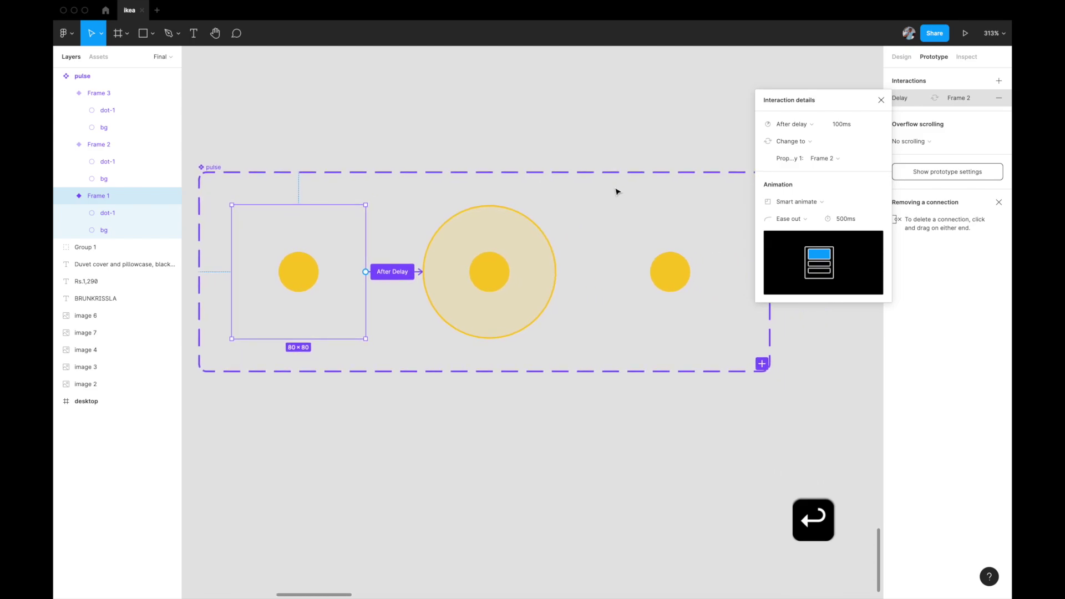
left_click(497, 214)
scroll(497, 214, "right", 2)
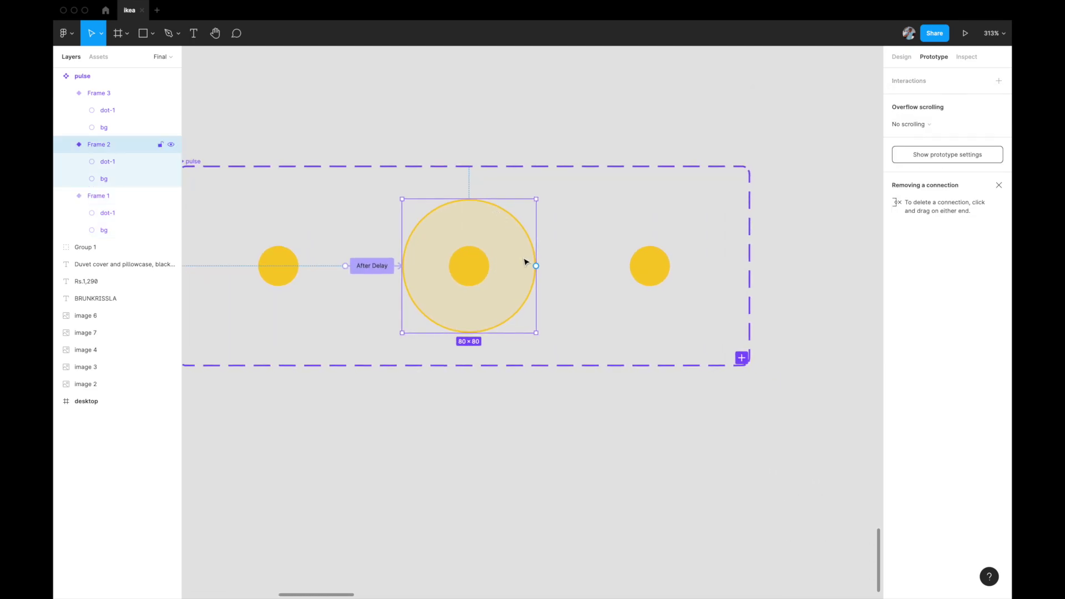
left_click_drag(536, 265, 638, 266)
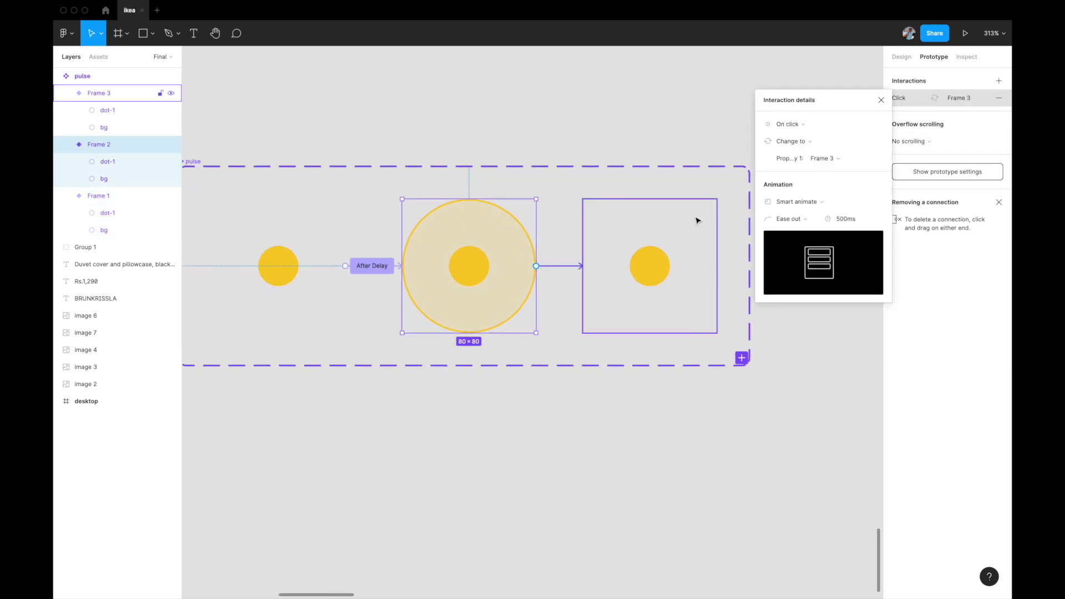
left_click(799, 125)
left_click(781, 259)
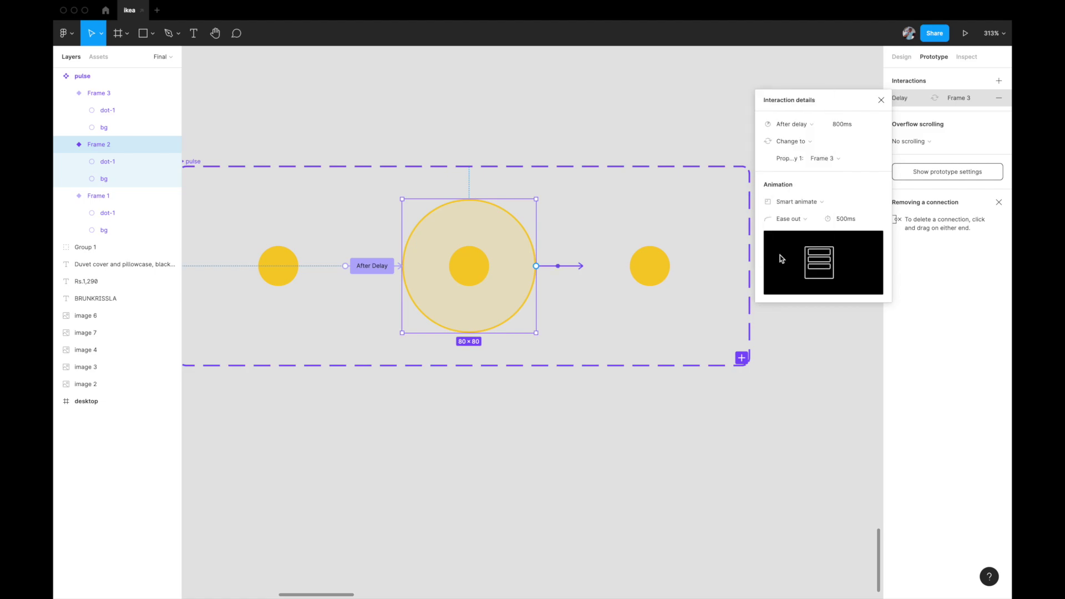
left_click(843, 124)
type("100")
key("Return")
Step: Add a prototype interaction from the Frame 3 variant that changes back to Frame 1 after a delay of 100 ms
scroll(475, 423, "down", 5)
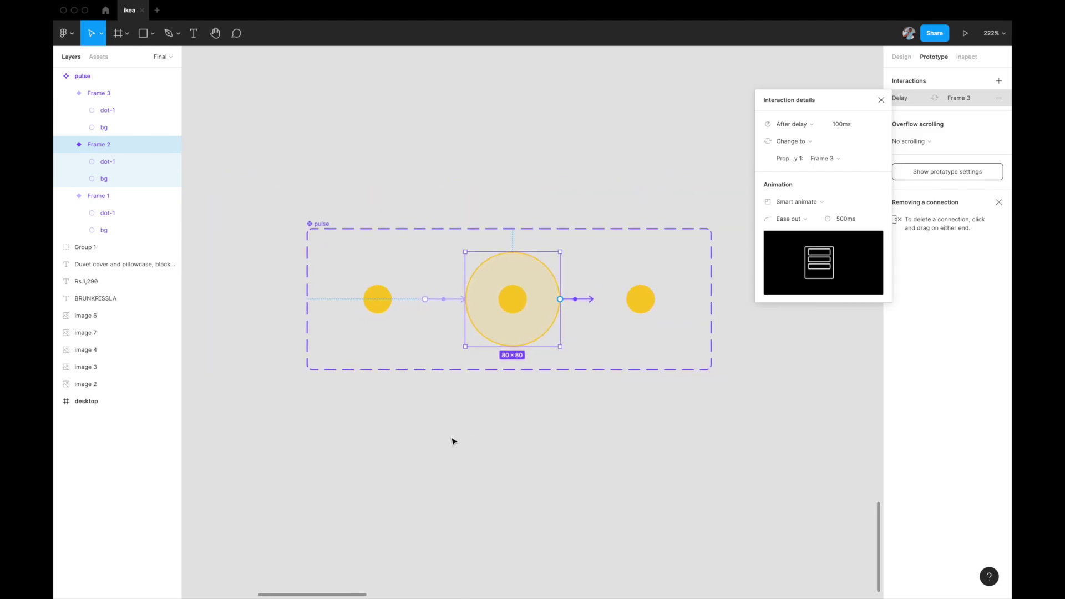
left_click(626, 269)
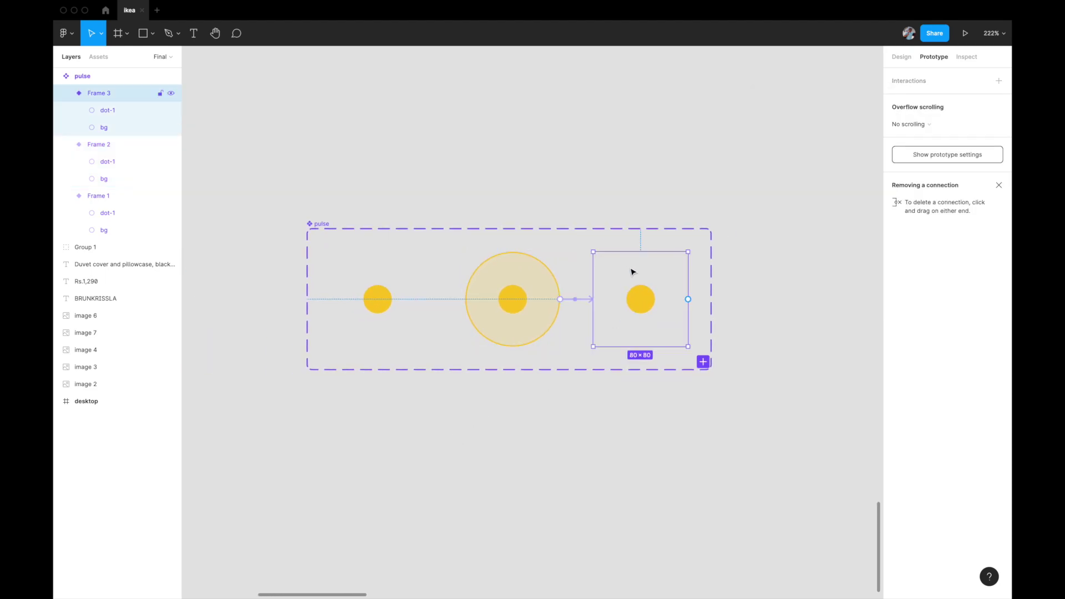
left_click_drag(689, 300, 412, 285)
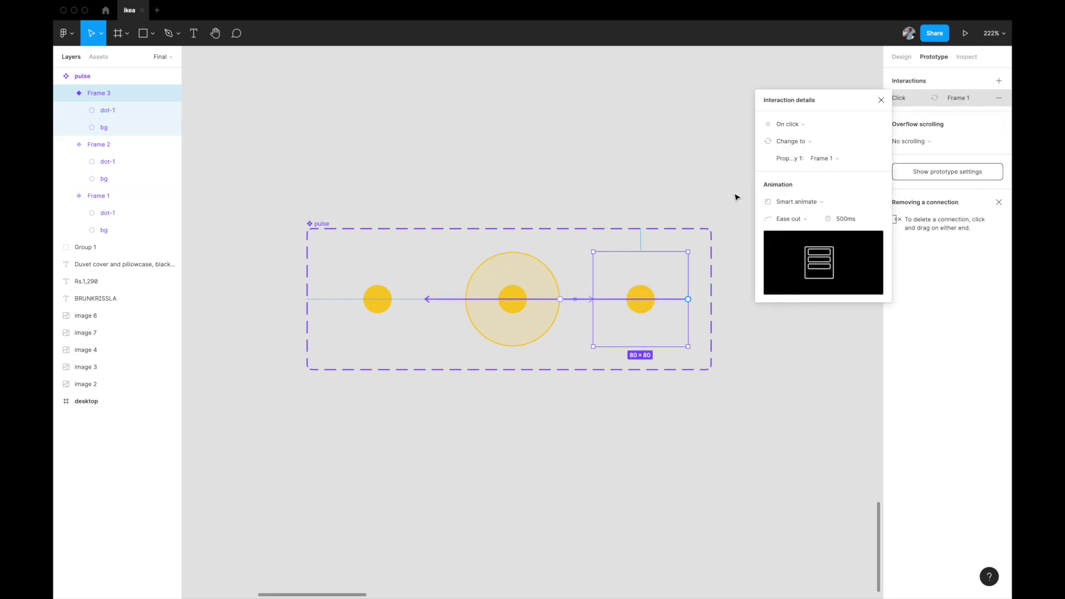
left_click(819, 123)
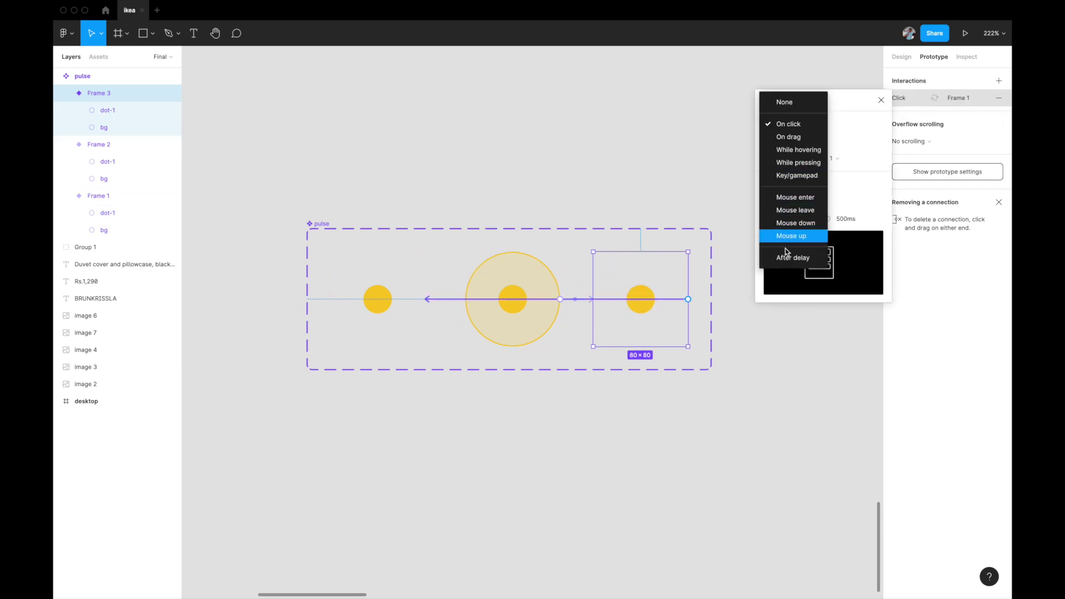
left_click(793, 258)
left_click(841, 125)
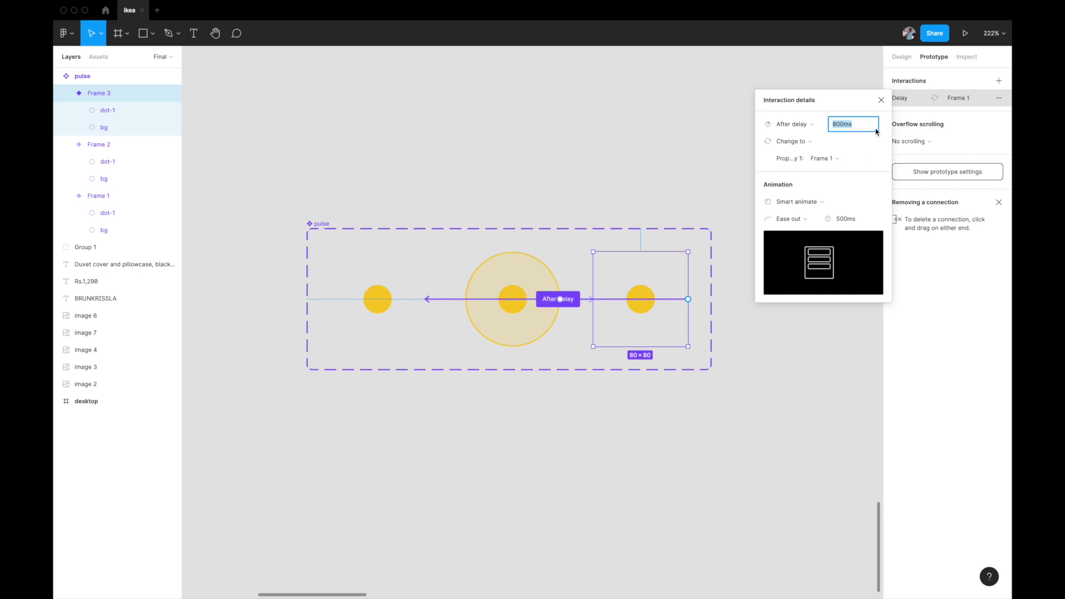
type("1")
key("Return")
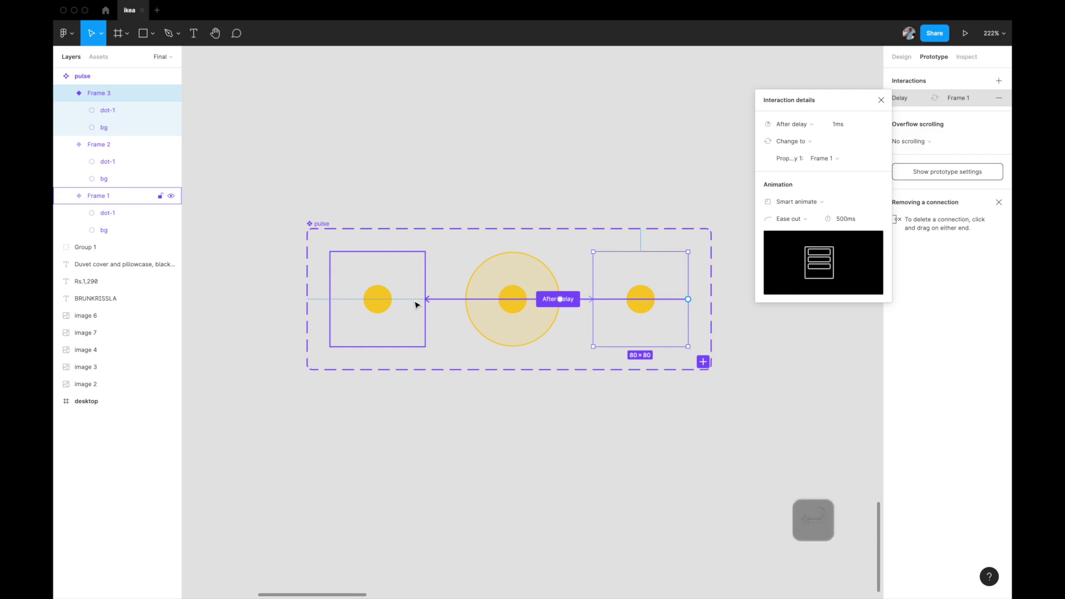
left_click(838, 125)
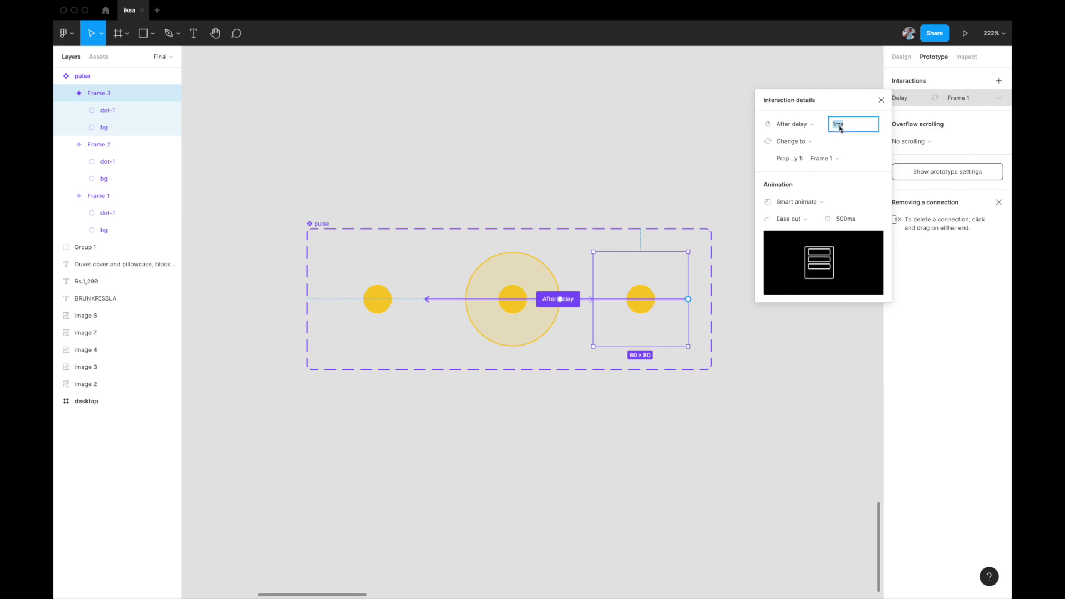
type("100")
key("Return")
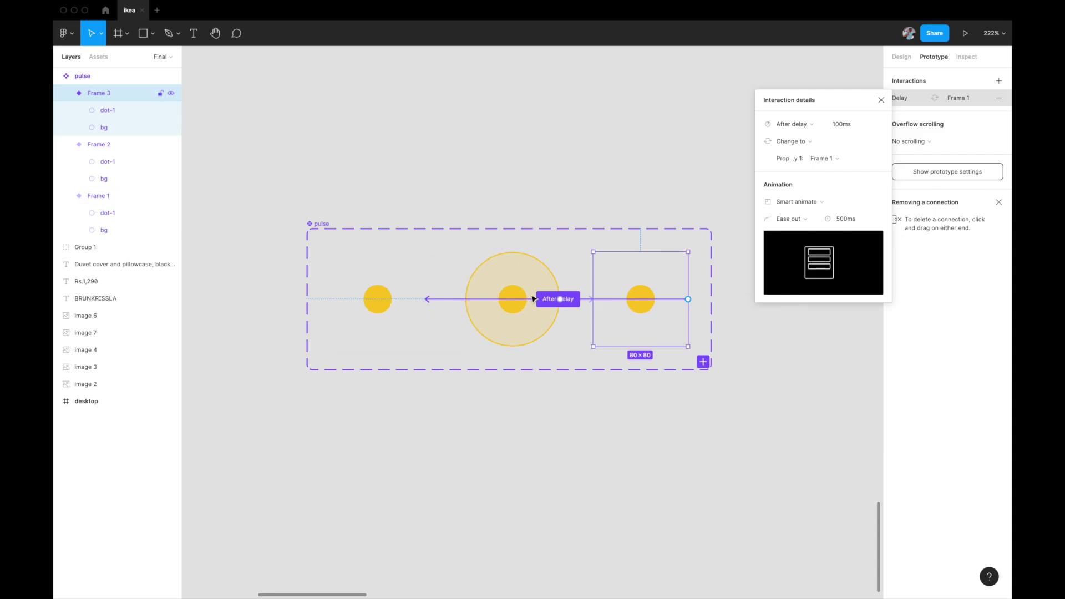
Step: Set the Frame 3 to Frame 1 transition to Instant and close the interaction details
left_click(812, 204)
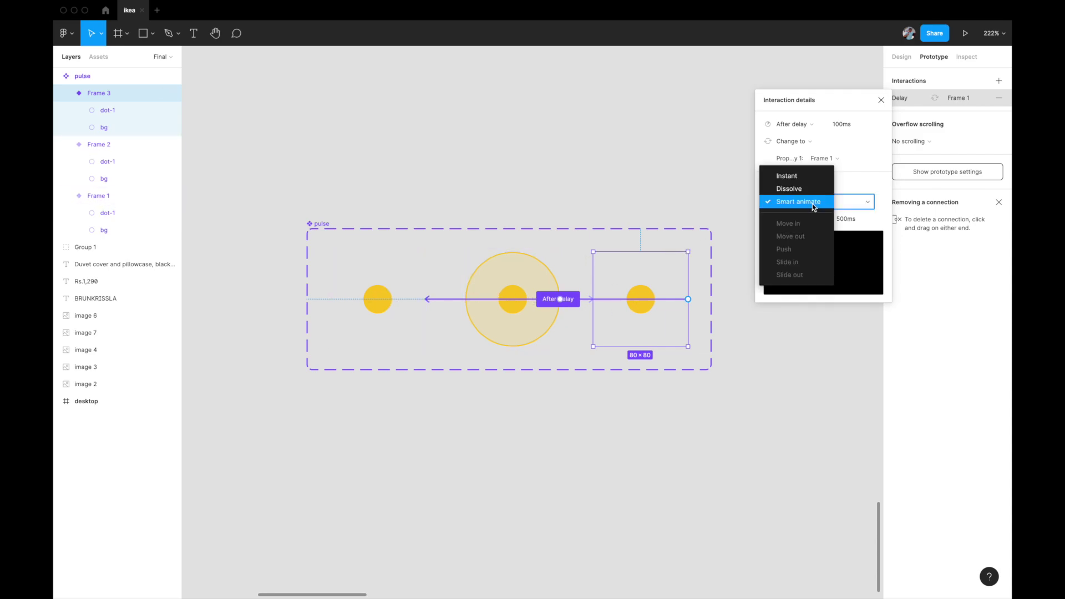
left_click(795, 176)
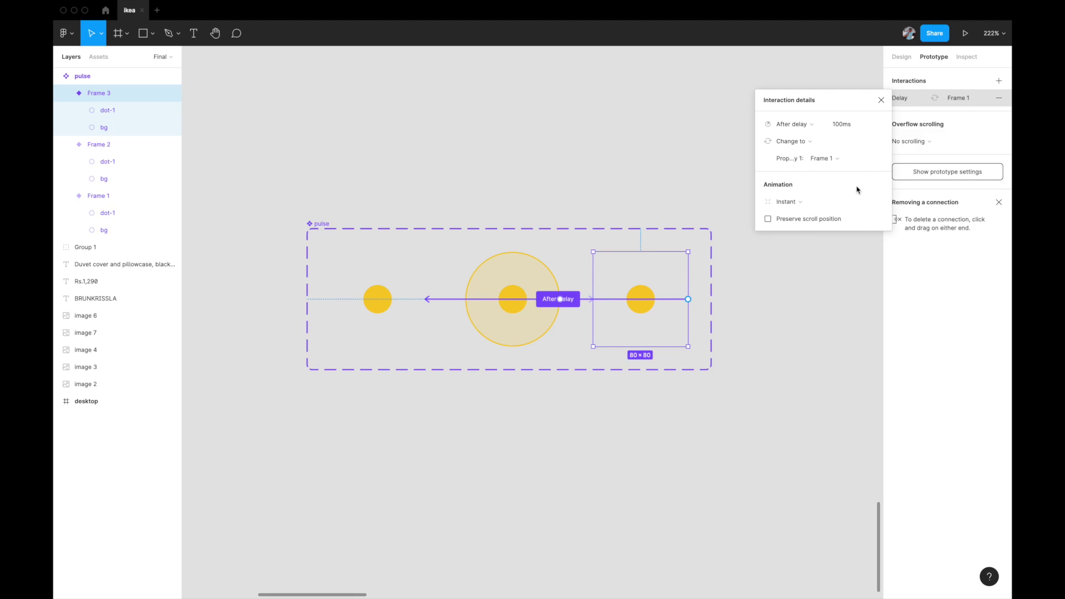
left_click(881, 100)
left_click(667, 135)
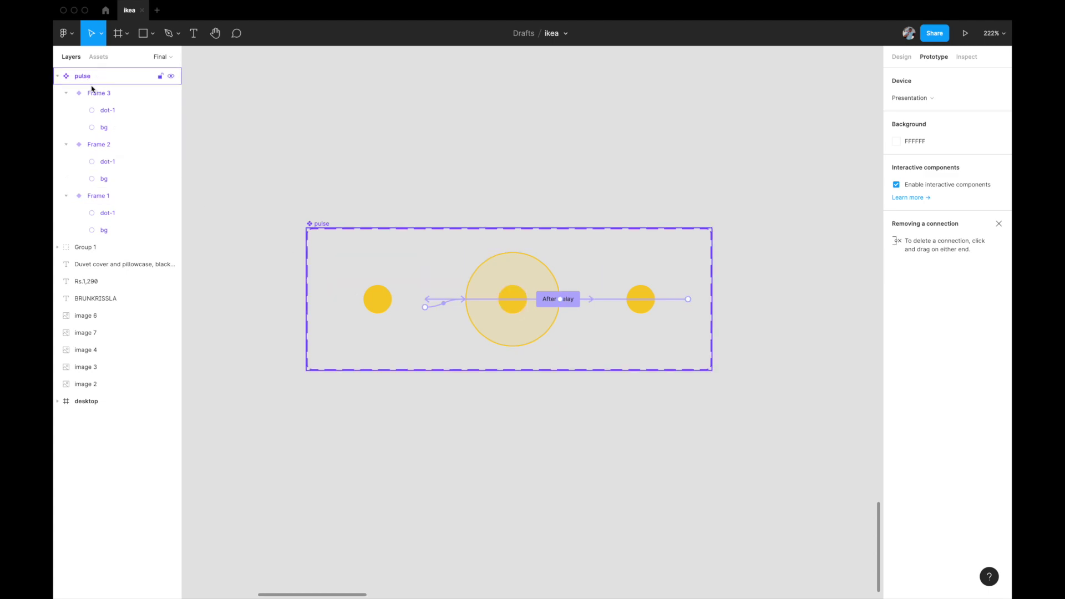
Step: Place an instance of the local pulse component on the navy blanket in the desktop frame
left_click(100, 59)
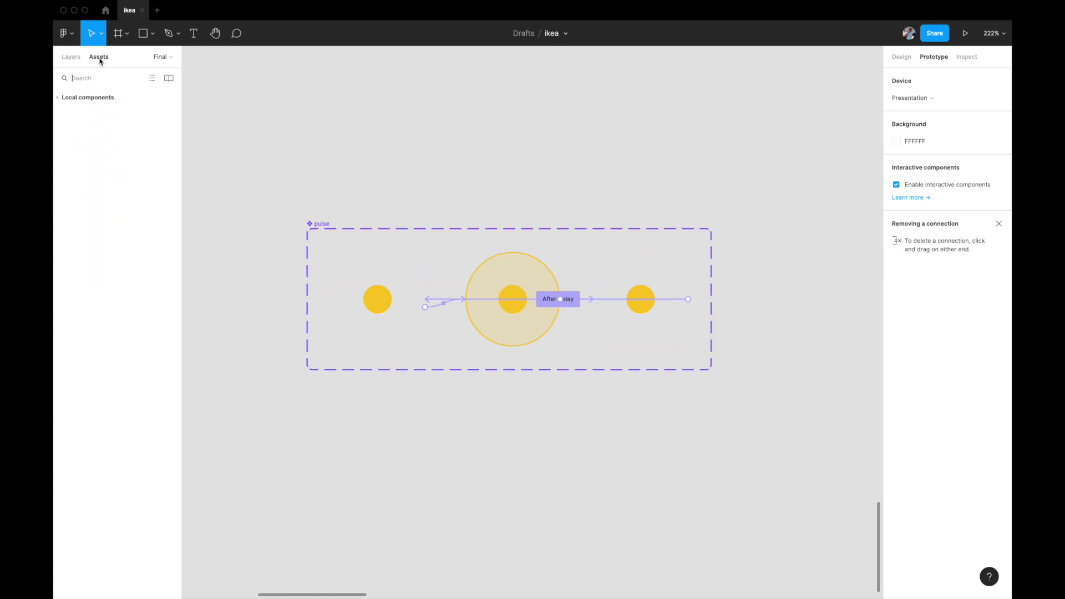
scroll(241, 137, "down", 5)
left_click(59, 101)
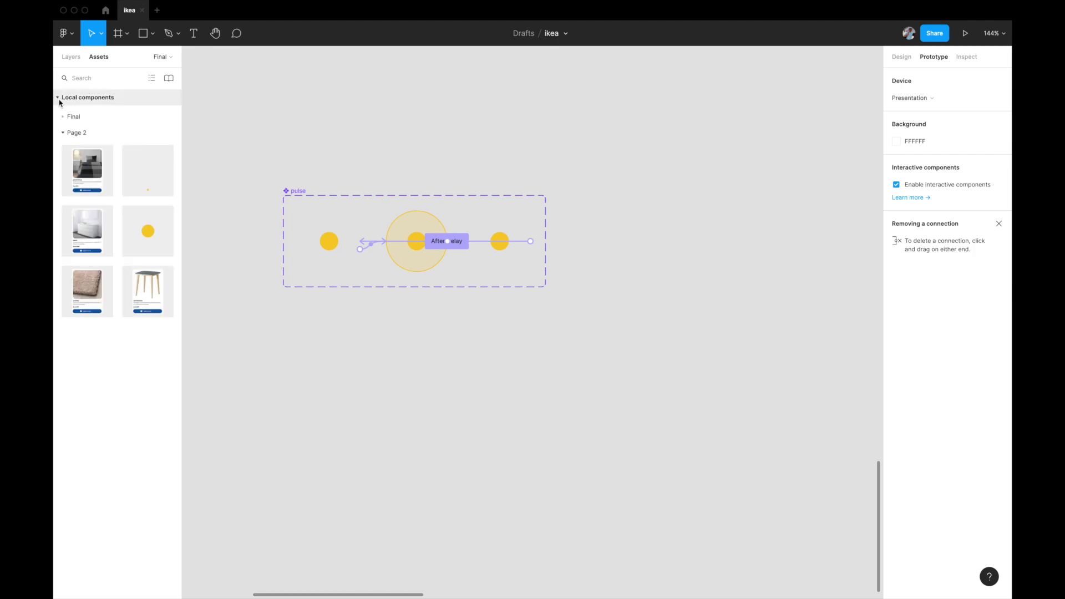
left_click(65, 134)
left_click(66, 119)
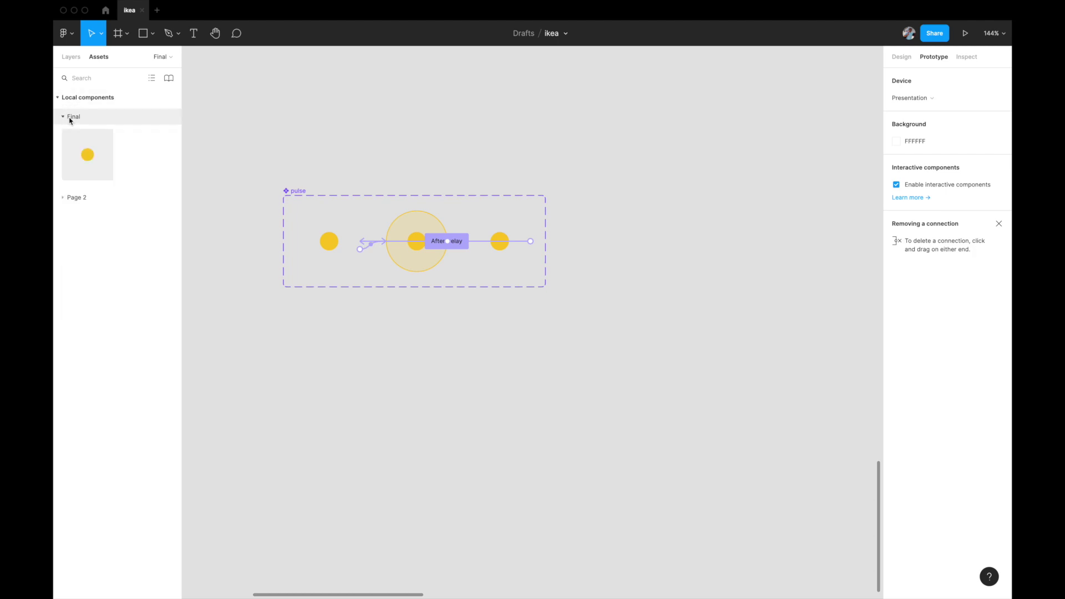
scroll(270, 215, "down", 10)
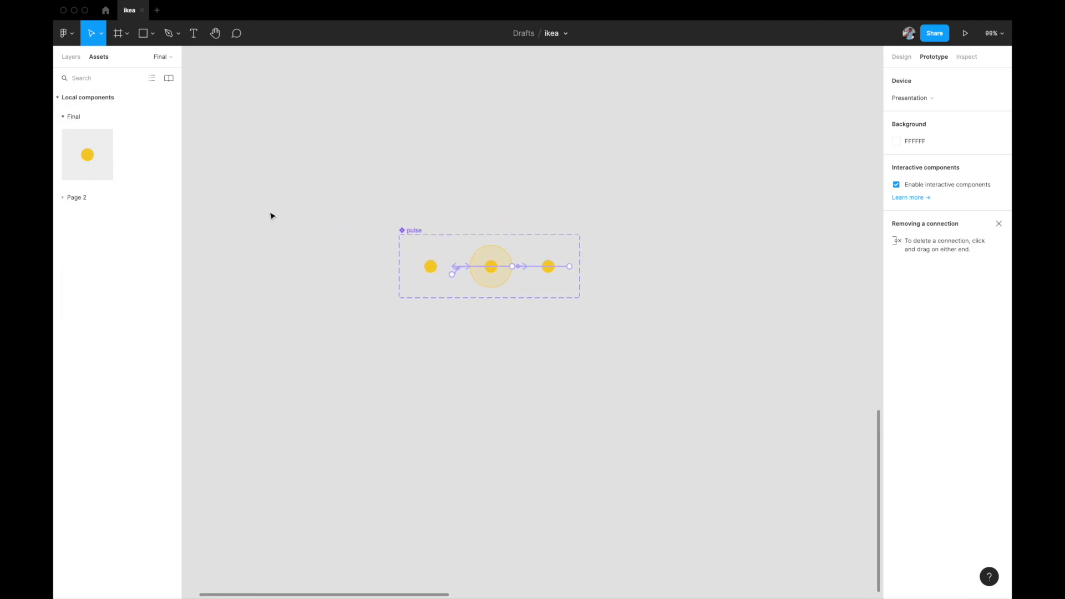
scroll(270, 215, "up", 10)
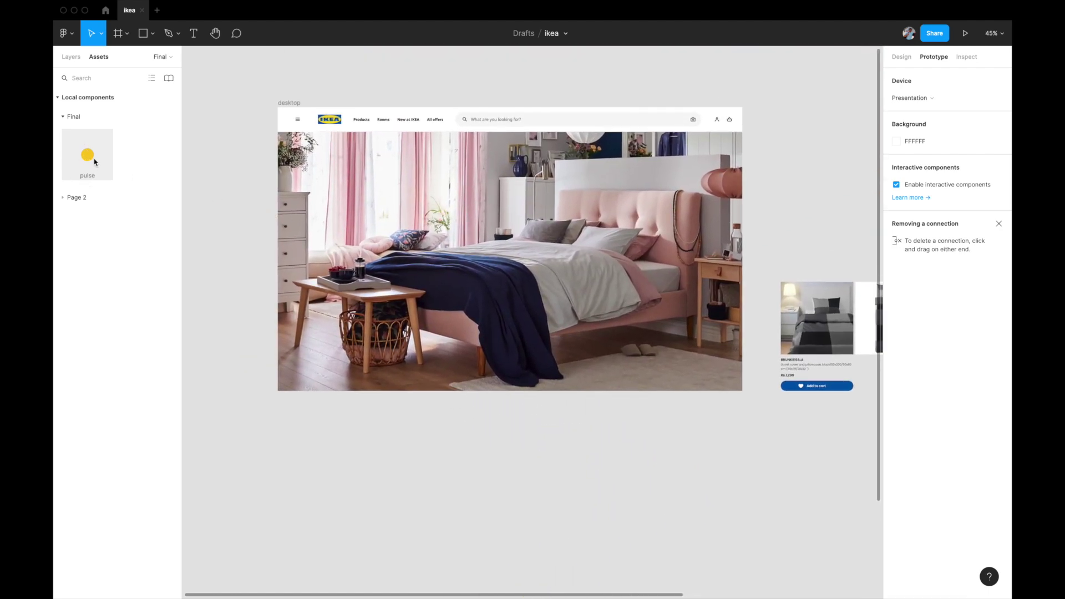
left_click_drag(89, 154, 132, 162)
left_click(467, 277)
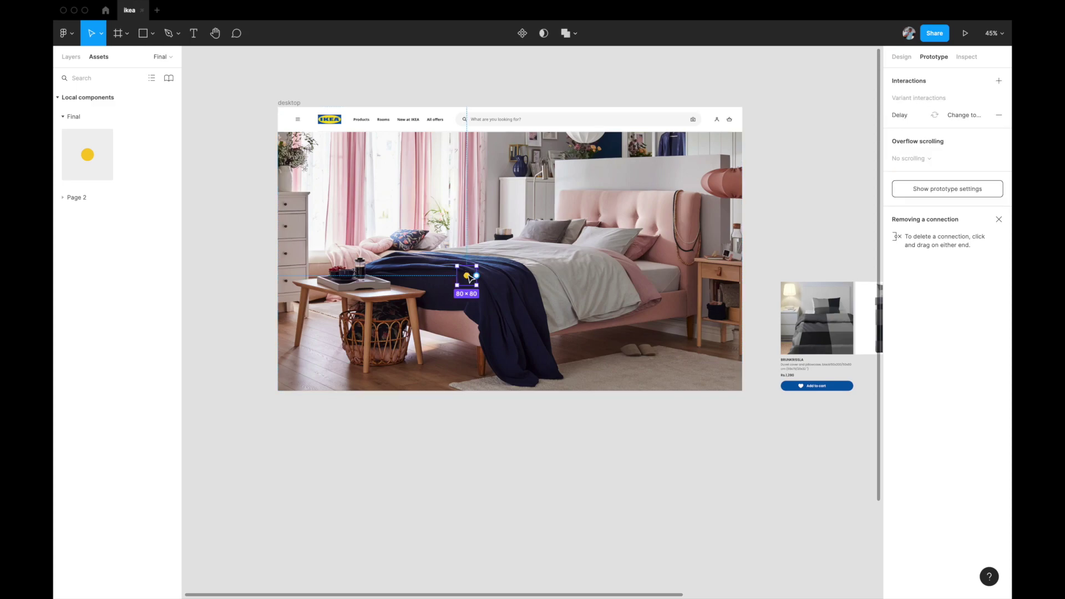
Step: Preview the desktop frame as a prototype to check the pulse animation, and return to the design file
left_click(309, 104)
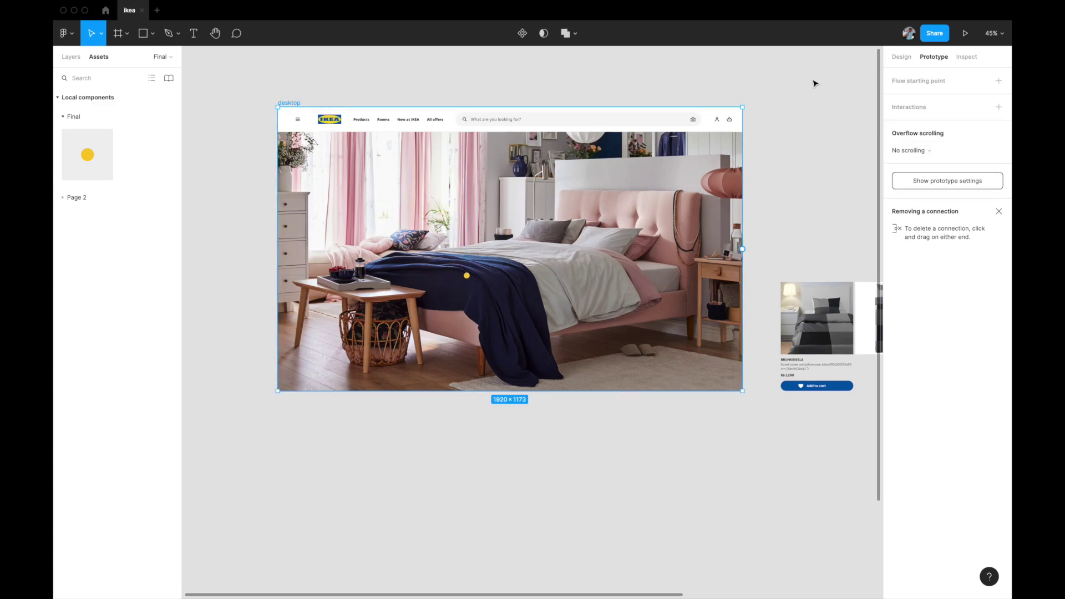
left_click(965, 35)
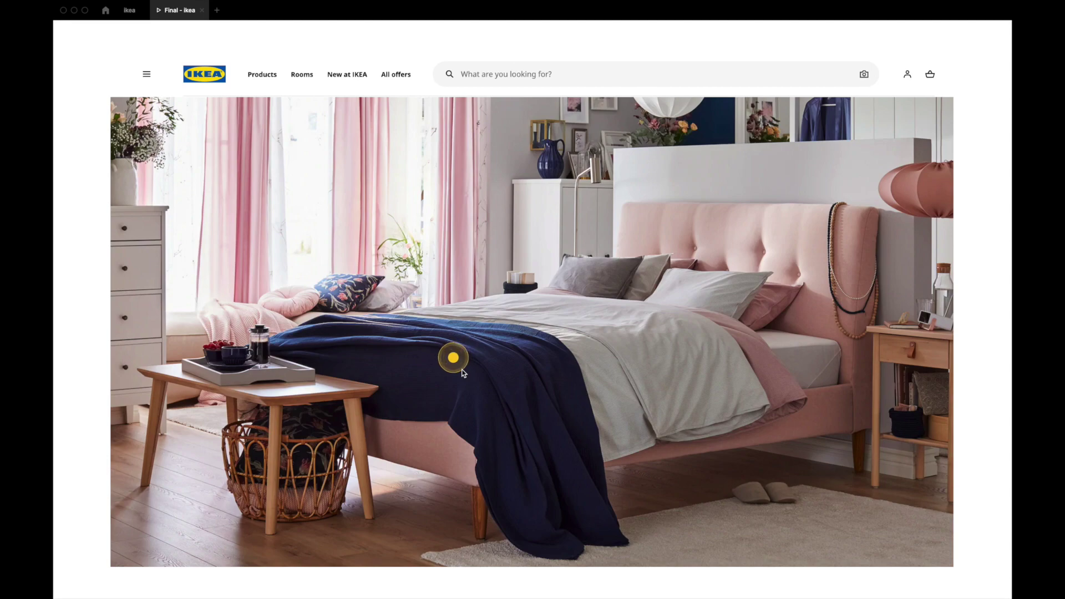
left_click(129, 10)
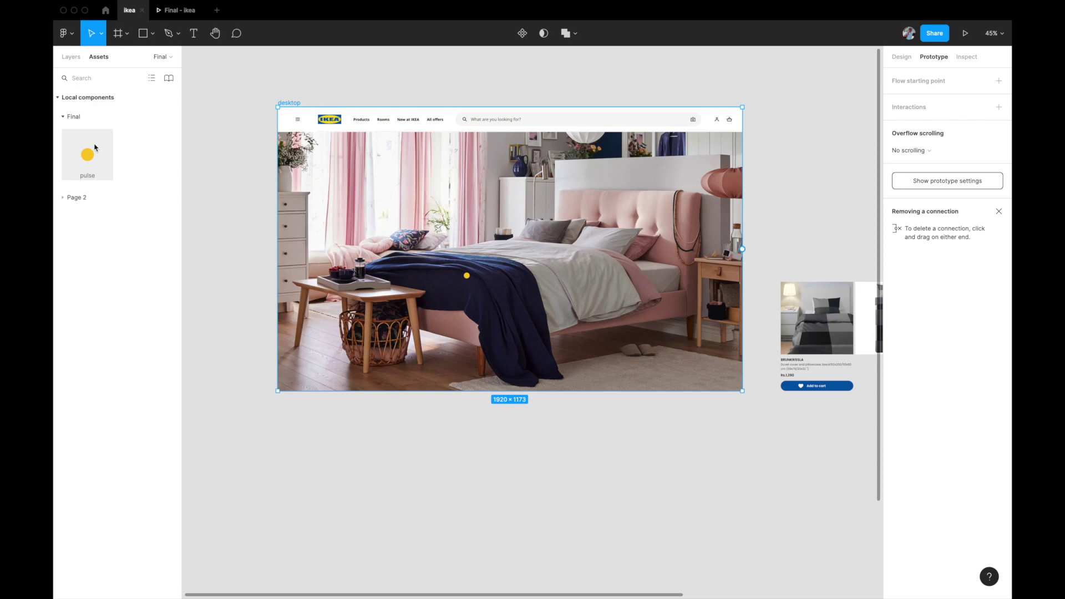
Step: Place three more pulse instances in the desktop frame: on the grey pillow, the mattress near the nightstand, and the wooden table
left_click_drag(92, 154, 539, 237)
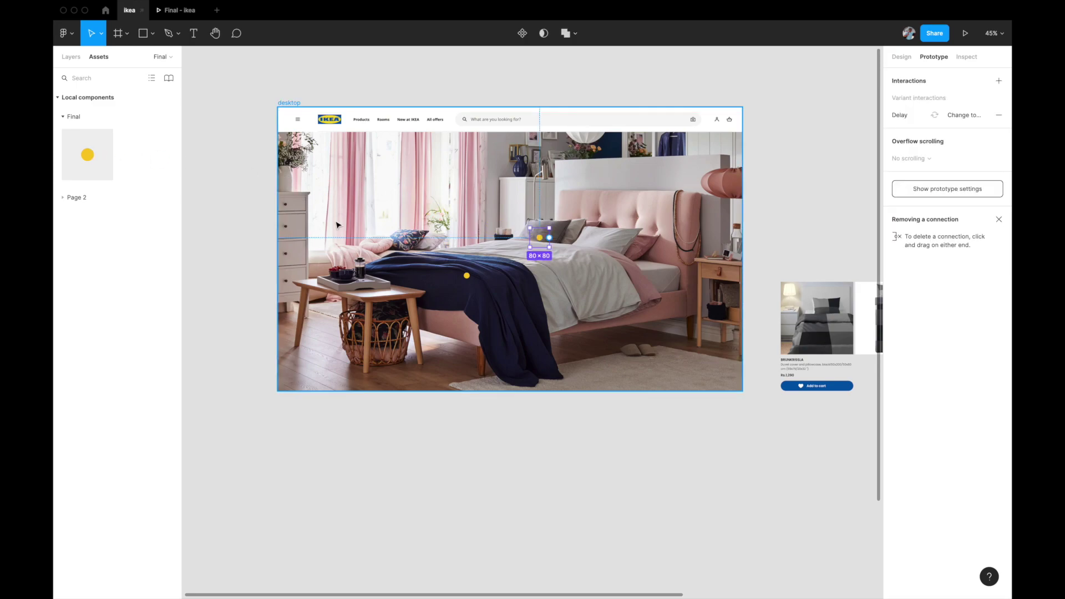
left_click_drag(96, 158, 669, 270)
left_click_drag(98, 159, 397, 300)
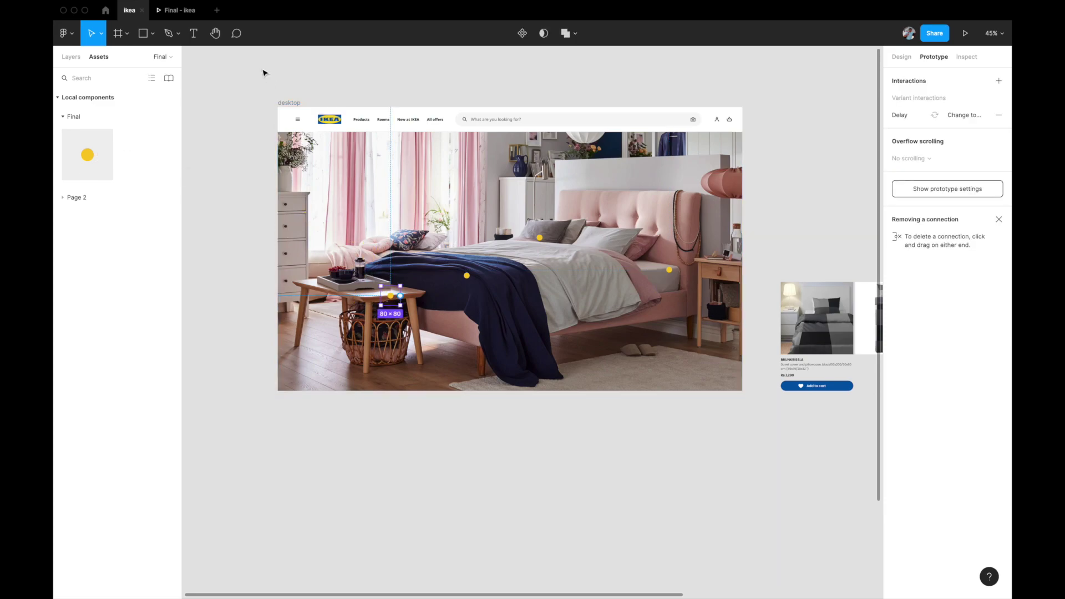
Step: Preview the prototype from its start to check the pulse animation on the hotspots, and return to the design file with its interface shown
left_click(173, 11)
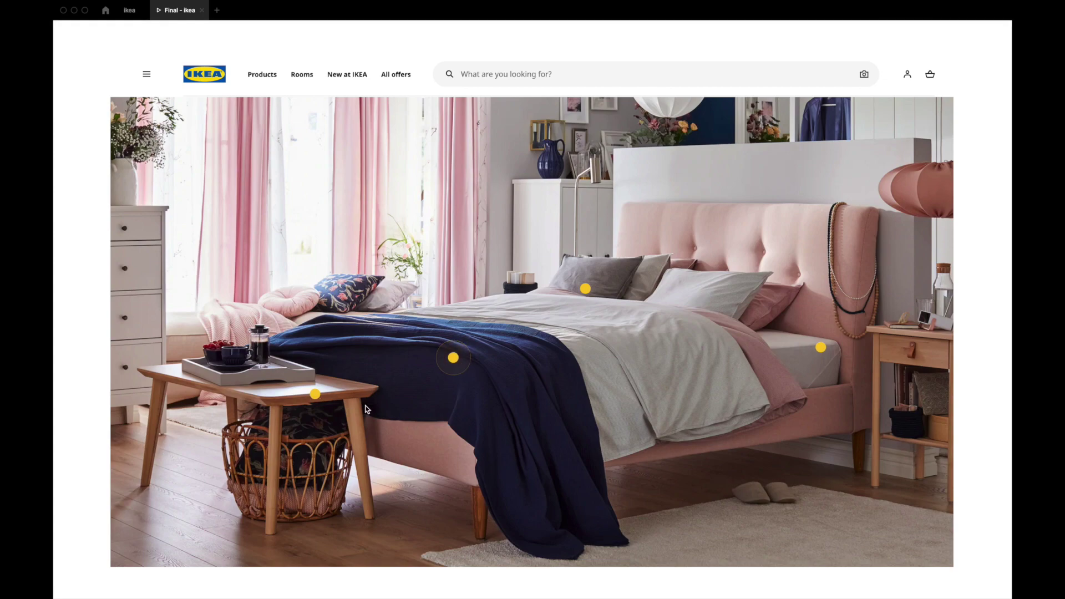
key("r")
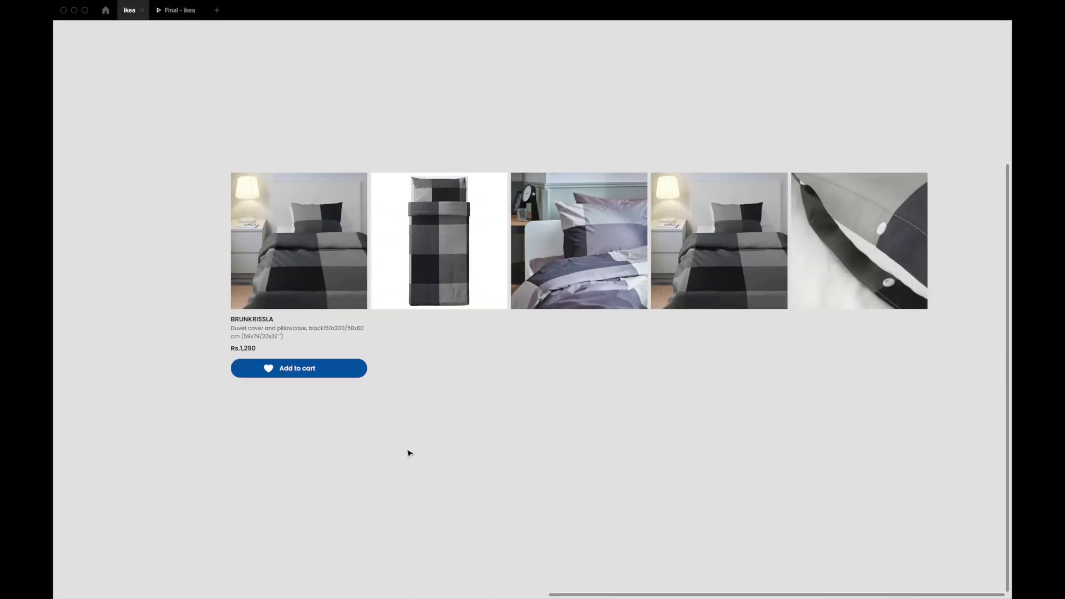
key("super+period")
Step: Examine the five duvet product images together with the product text and the Add to cart button below them
left_click(289, 213)
left_click(388, 230)
left_click(555, 228)
left_click(707, 224)
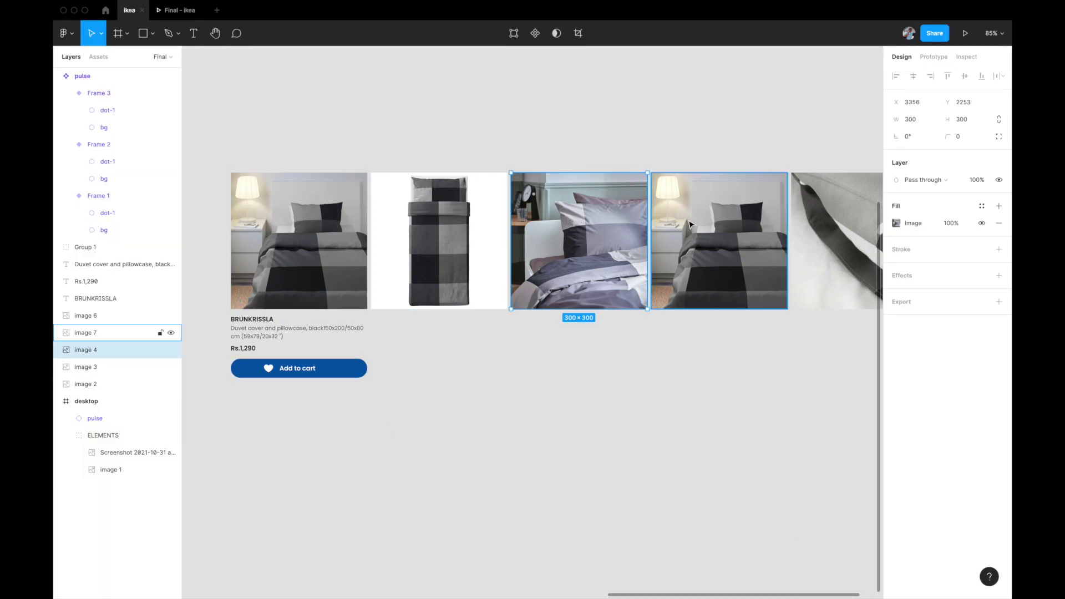
left_click(799, 214)
scroll(419, 324, "up", 5)
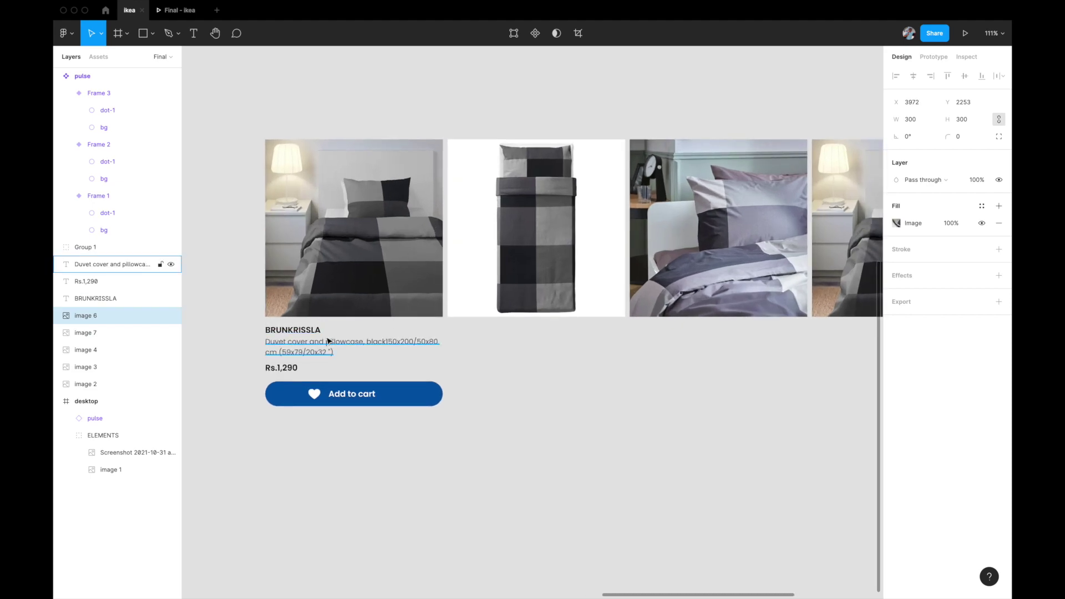
scroll(337, 399, "down", 3)
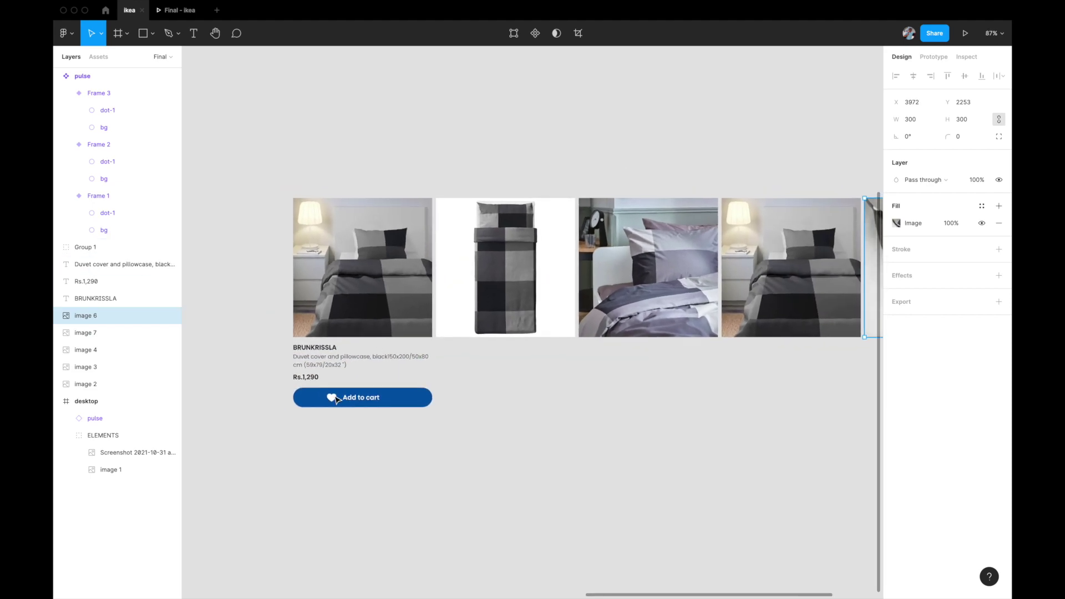
scroll(347, 250, "down", 1)
Step: Wrap all five duvet product images together in a new frame
left_click(348, 247)
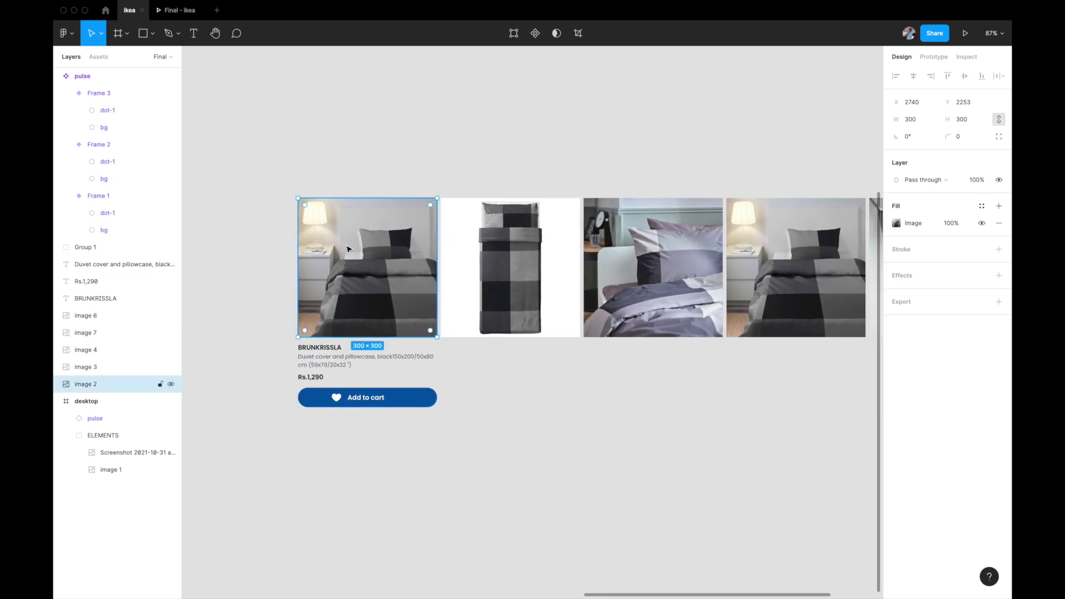
scroll(348, 250, "down", 3)
left_click(430, 242, "shift")
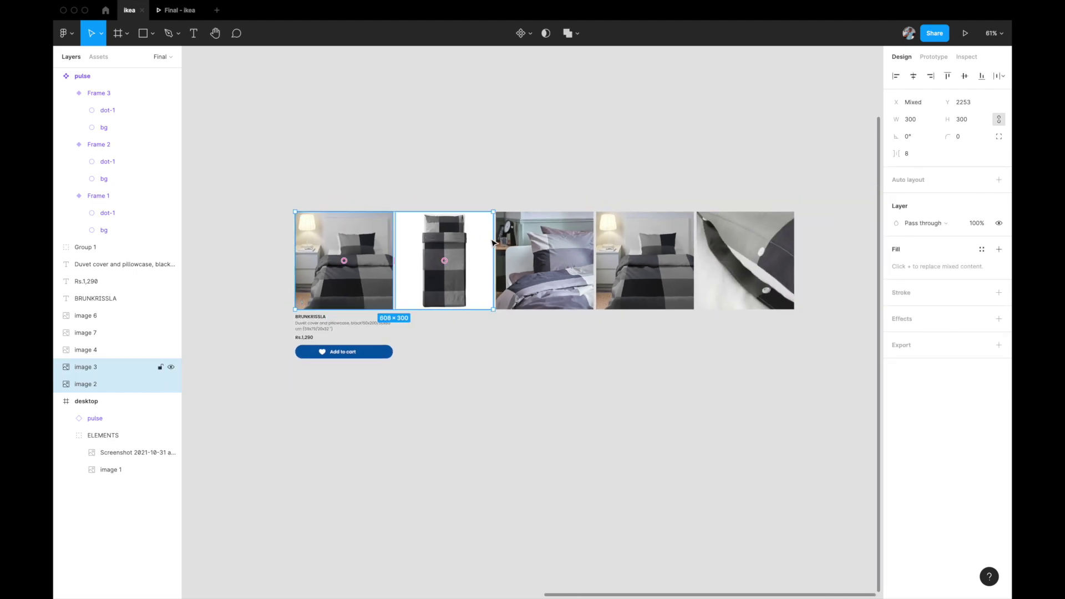
left_click(541, 244, "shift")
left_click(636, 249, "shift")
left_click(733, 245, "shift")
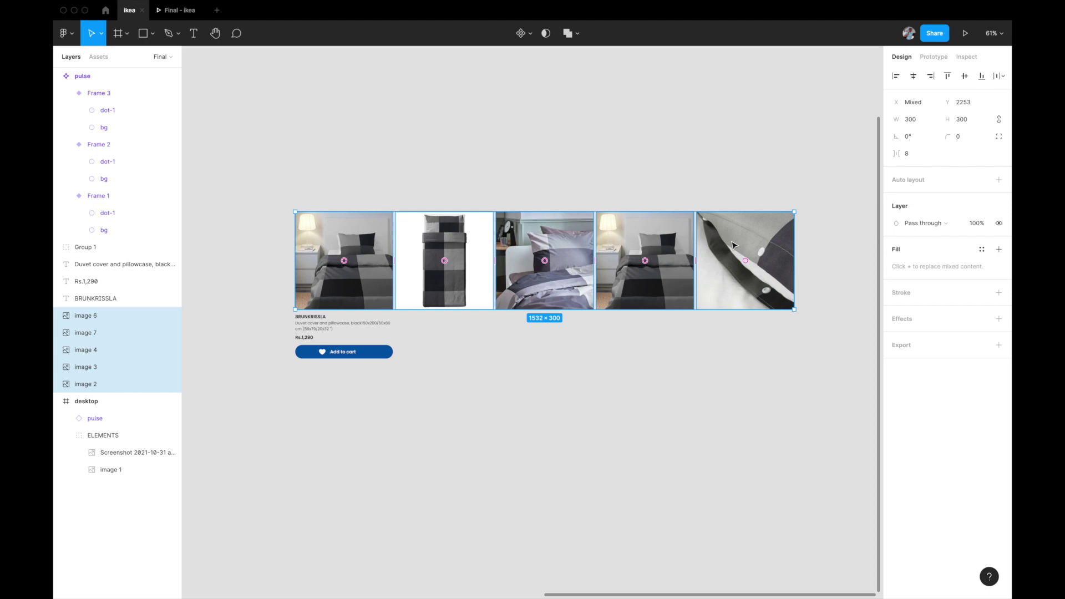
key("alt+super+g")
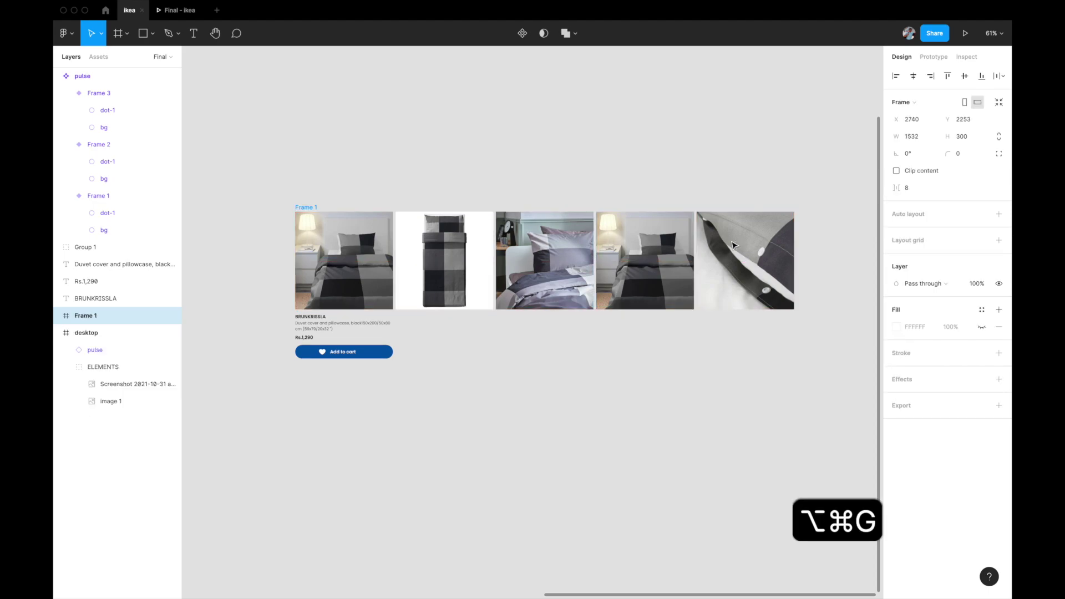
Step: Rename the new frame around the product images as "images"
scroll(577, 225, "up", 3)
scroll(422, 206, "left", 3)
double_click(87, 316)
type("images")
key("Return")
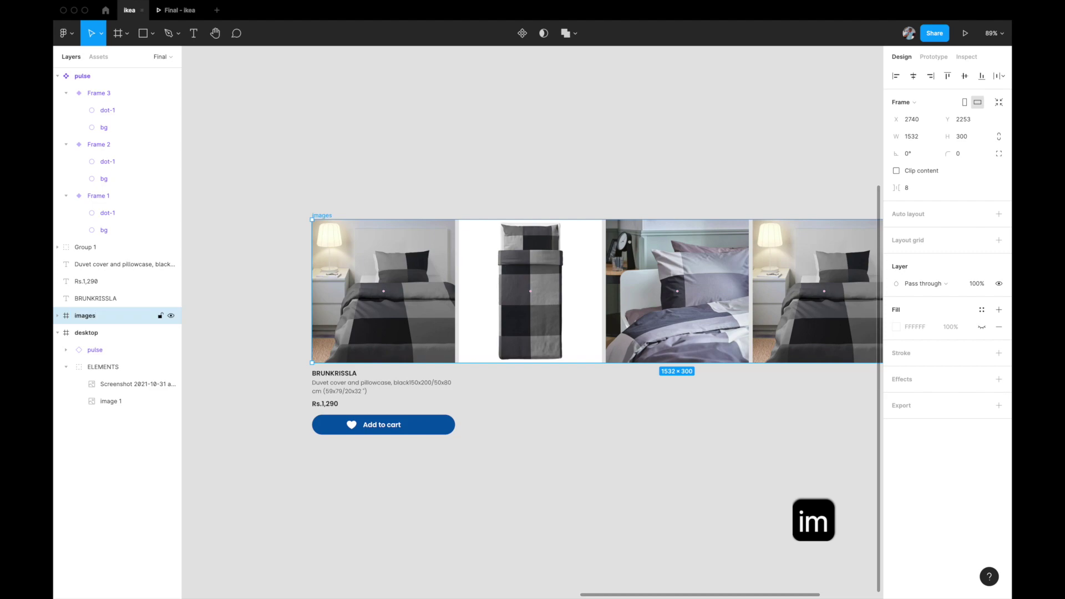
Step: Enable Clip content on the images frame and reduce its width to 300 to fit the first image
scroll(202, 329, "right", 2)
scroll(202, 329, "down", 3)
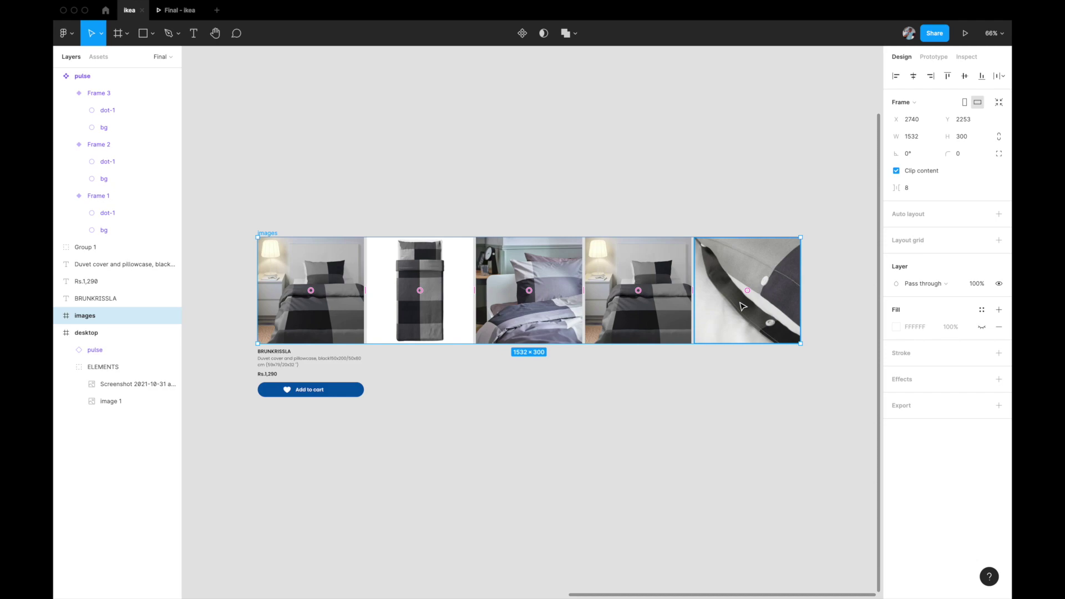
scroll(743, 306, "up", 3)
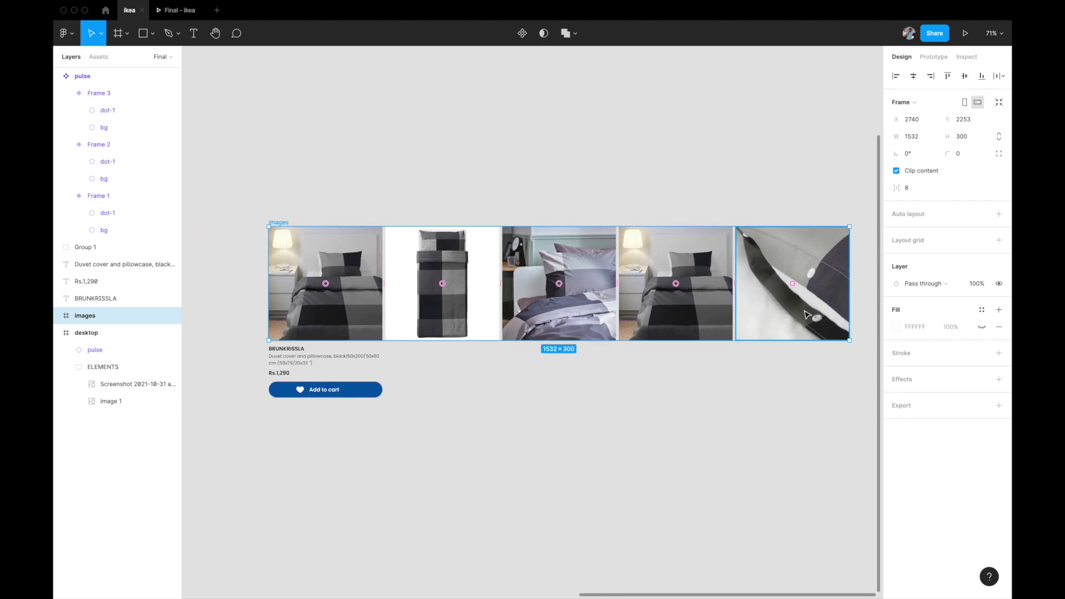
left_click_drag(849, 293, 383, 283)
scroll(383, 283, "up", 5)
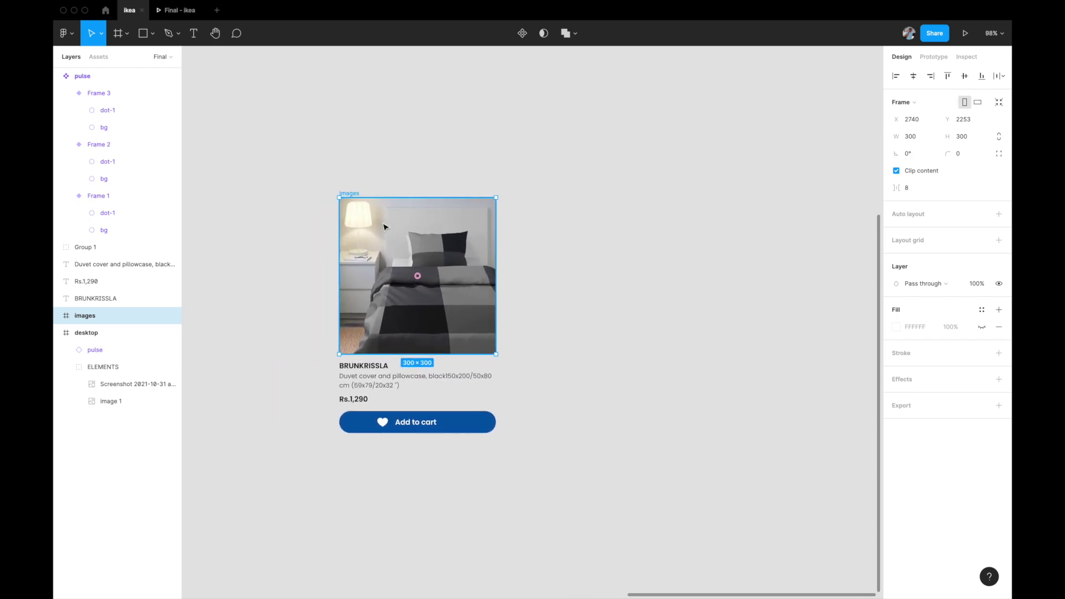
Step: Turn Clip content off for the images frame to view the overflowing pictures, and turn it back on
left_click(896, 171)
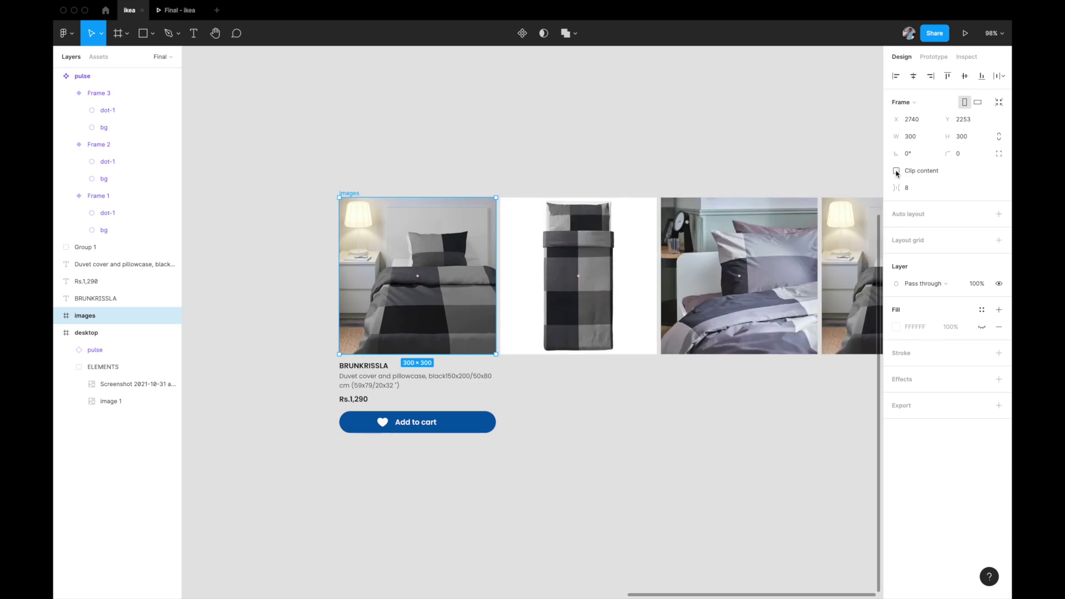
key("shift+1")
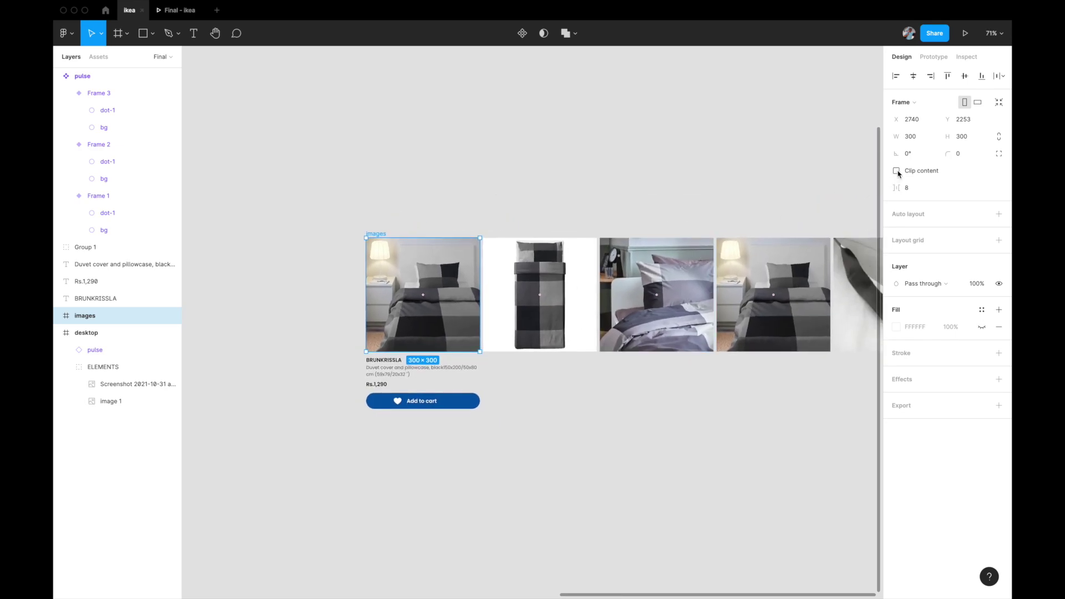
left_click(896, 171)
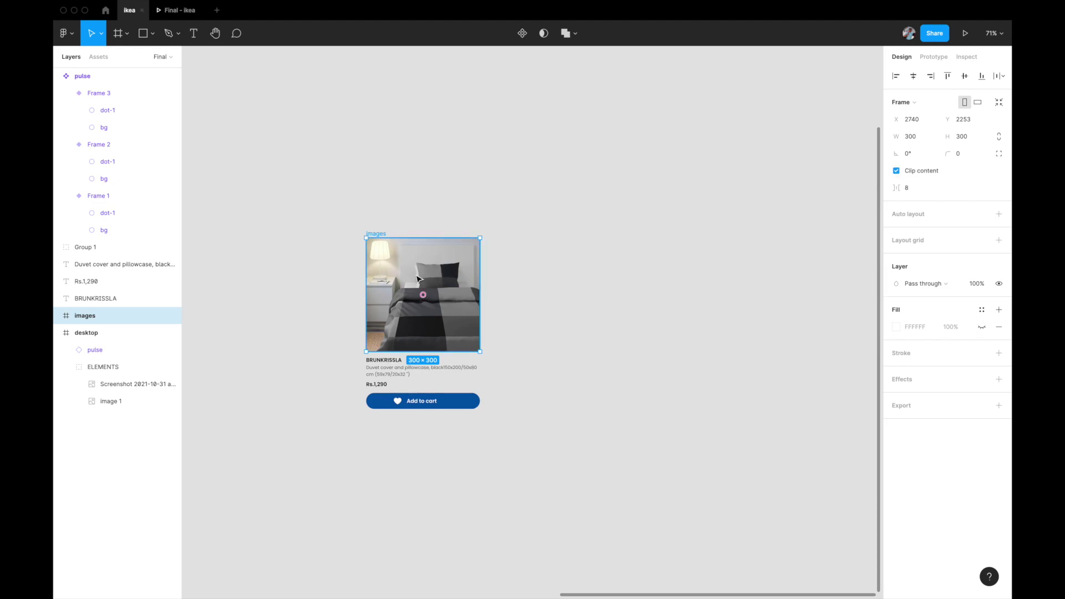
Step: Set the images frame's overflow scrolling to Horizontal scrolling for the prototype
scroll(418, 279, "up", 3)
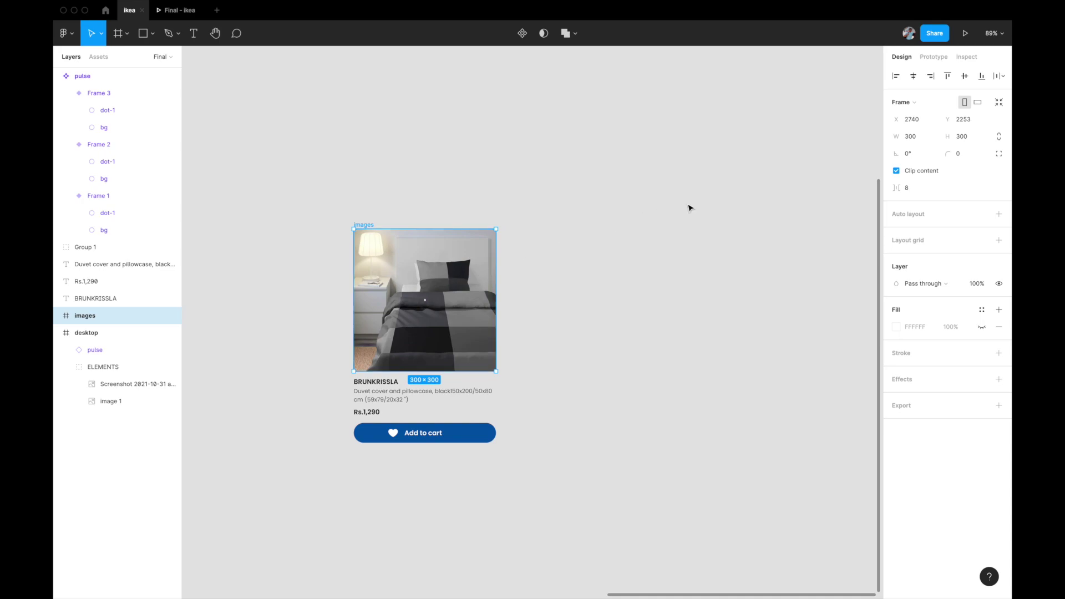
left_click(932, 59)
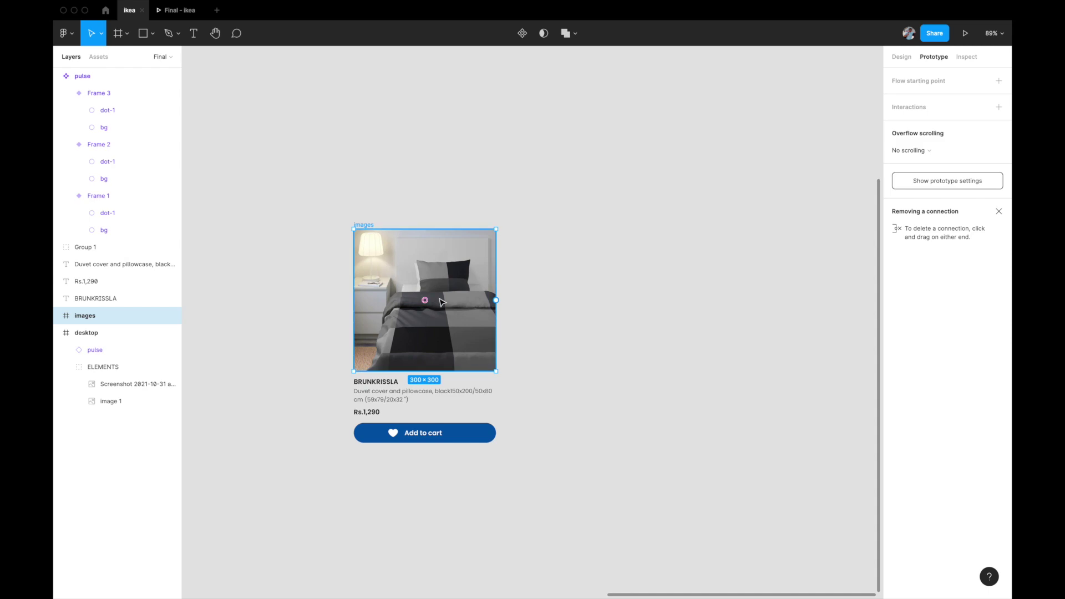
left_click(922, 152)
left_click(922, 166)
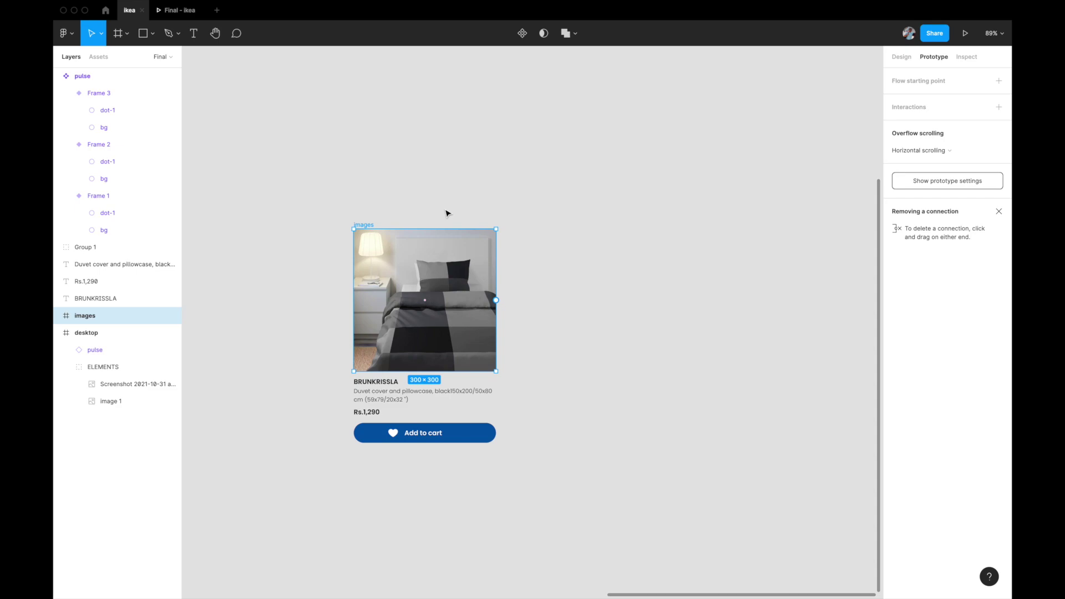
scroll(447, 212, "down", 1)
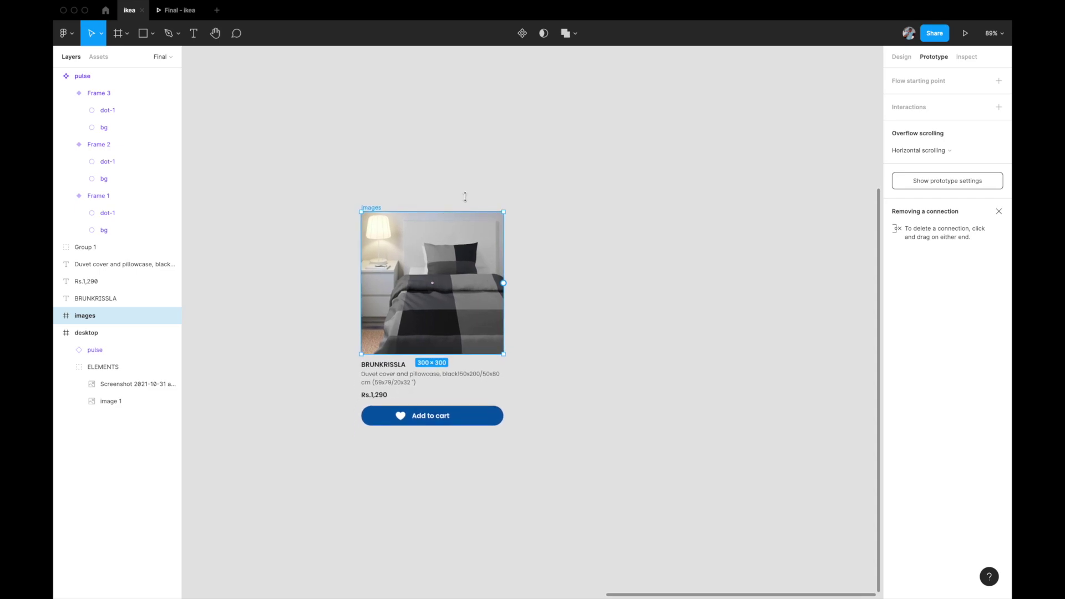
Step: Wrap the images frame, product title, description, price and Add to cart button together in a new frame
left_click(901, 56)
scroll(534, 266, "left", 1)
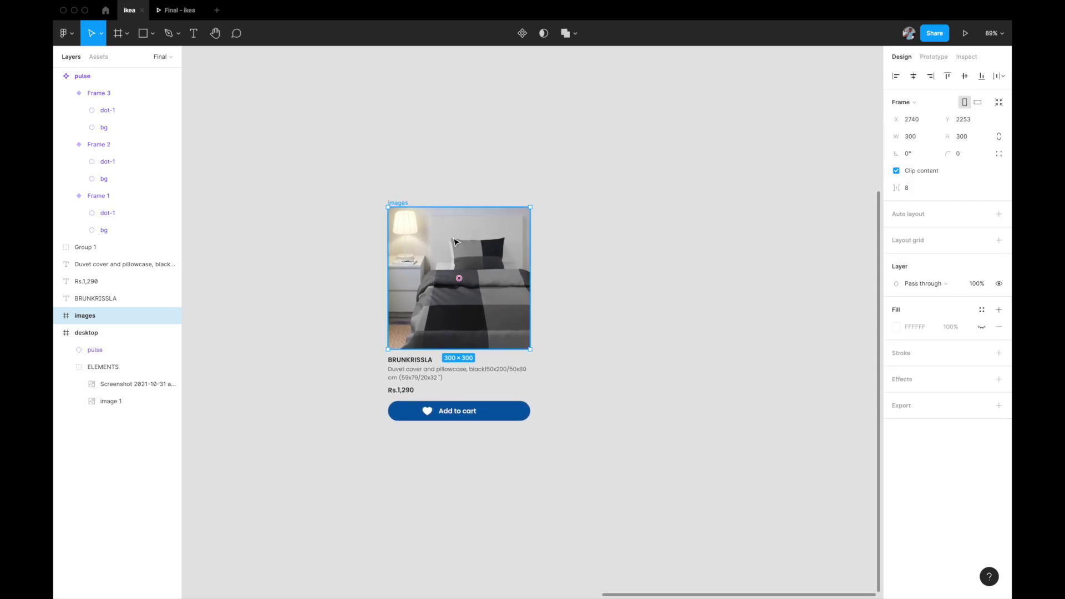
scroll(443, 254, "up", 3)
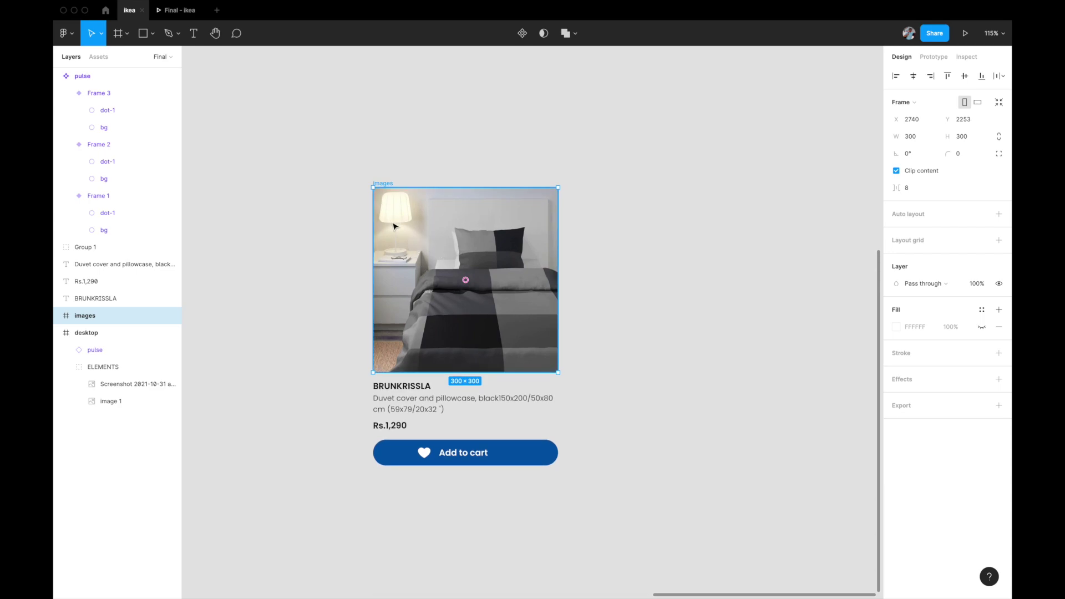
left_click(406, 386, "shift")
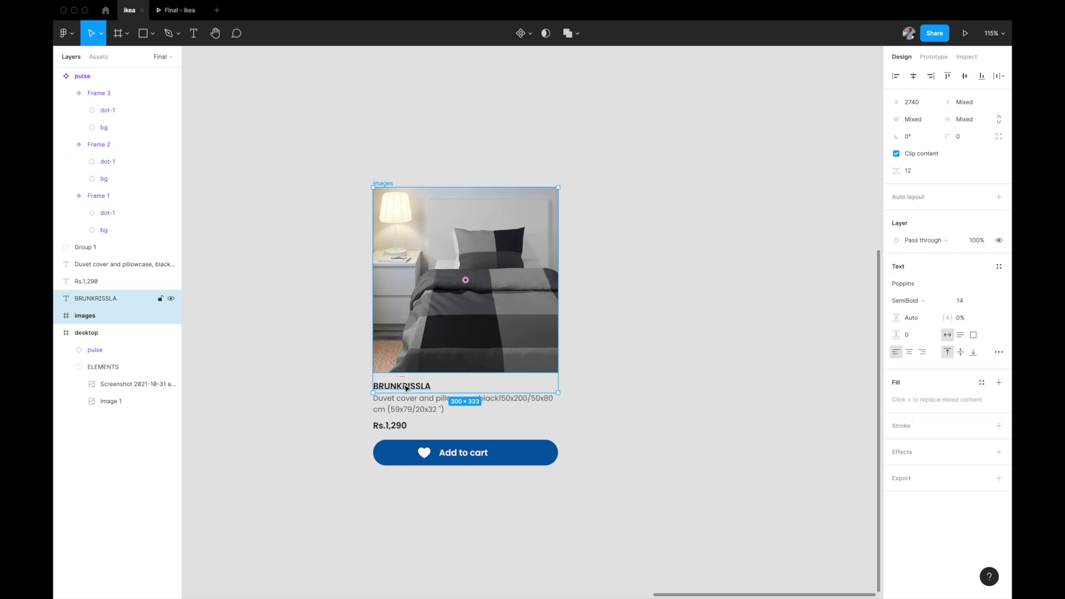
left_click(398, 407, "shift")
left_click(387, 427, "shift")
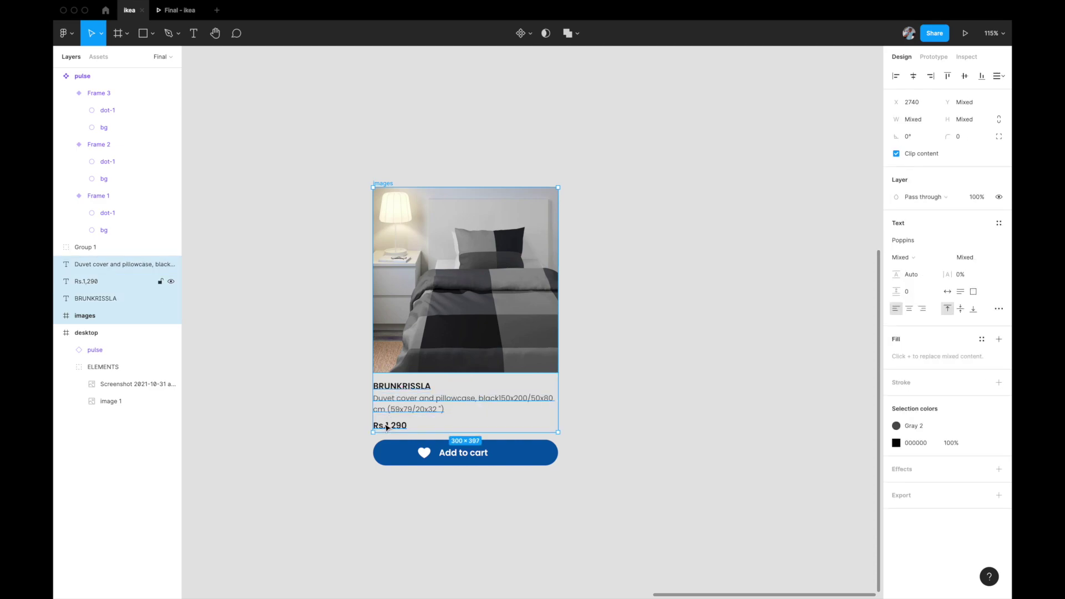
left_click(397, 451, "shift")
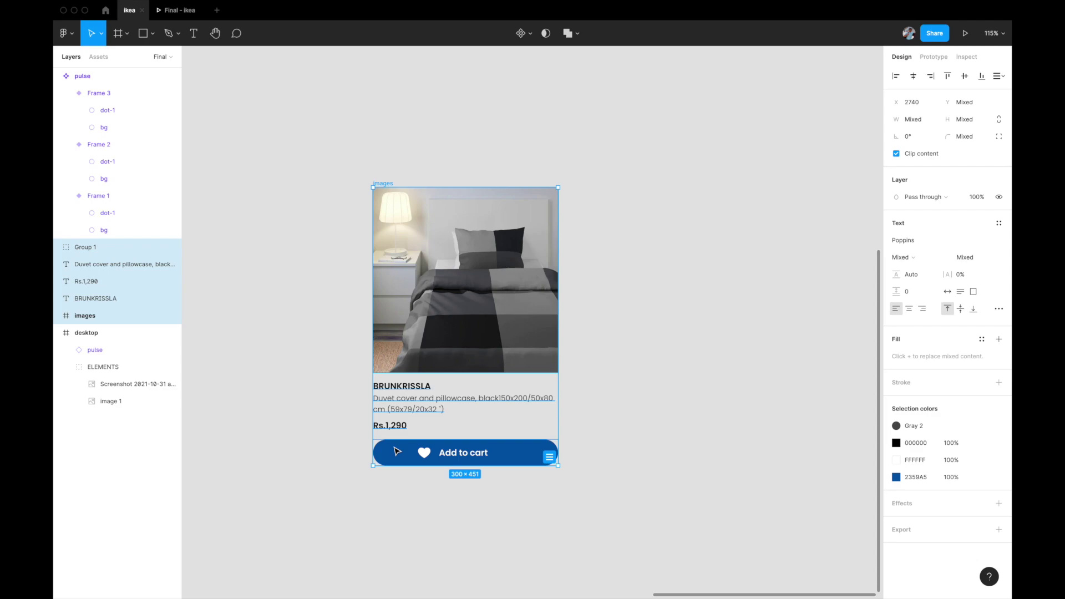
key("super+alt+g")
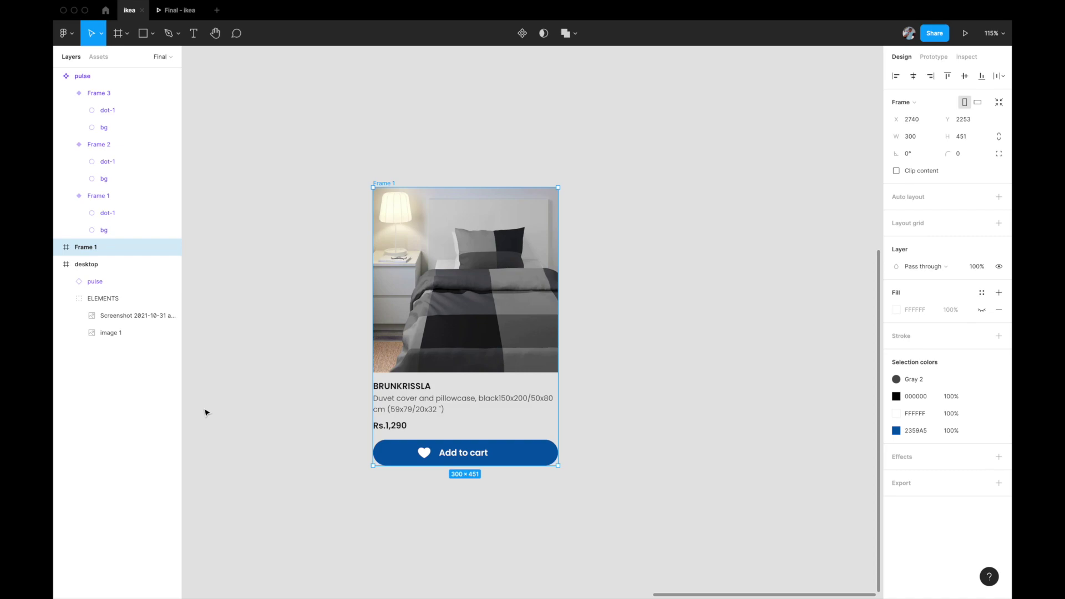
Step: Rename the product card frame as "bed" and make its white FFFFFF fill visible
double_click(90, 248)
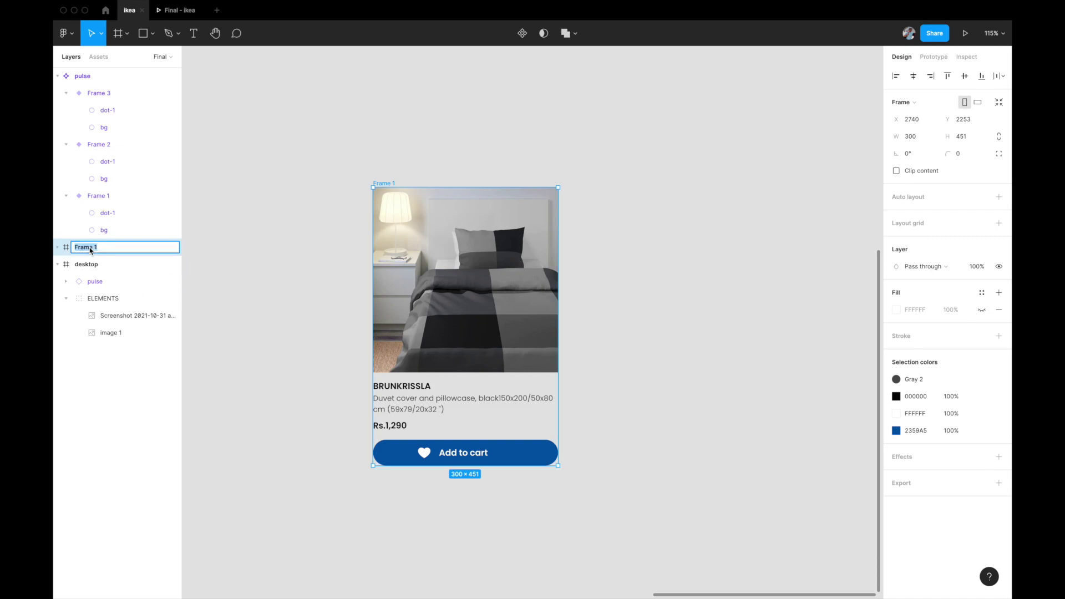
type("b")
key("Return")
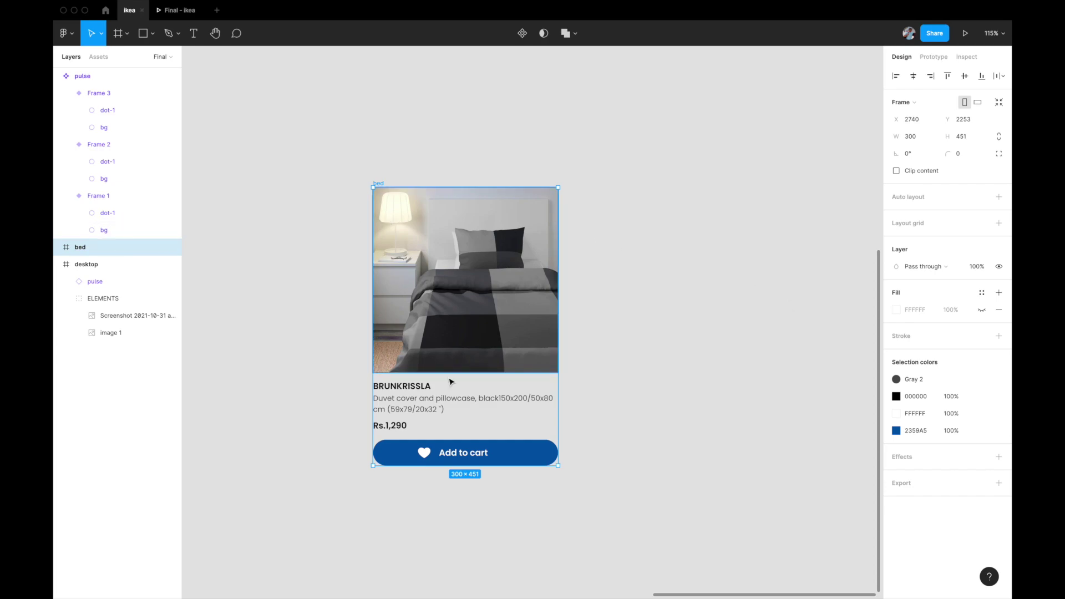
left_click(983, 310)
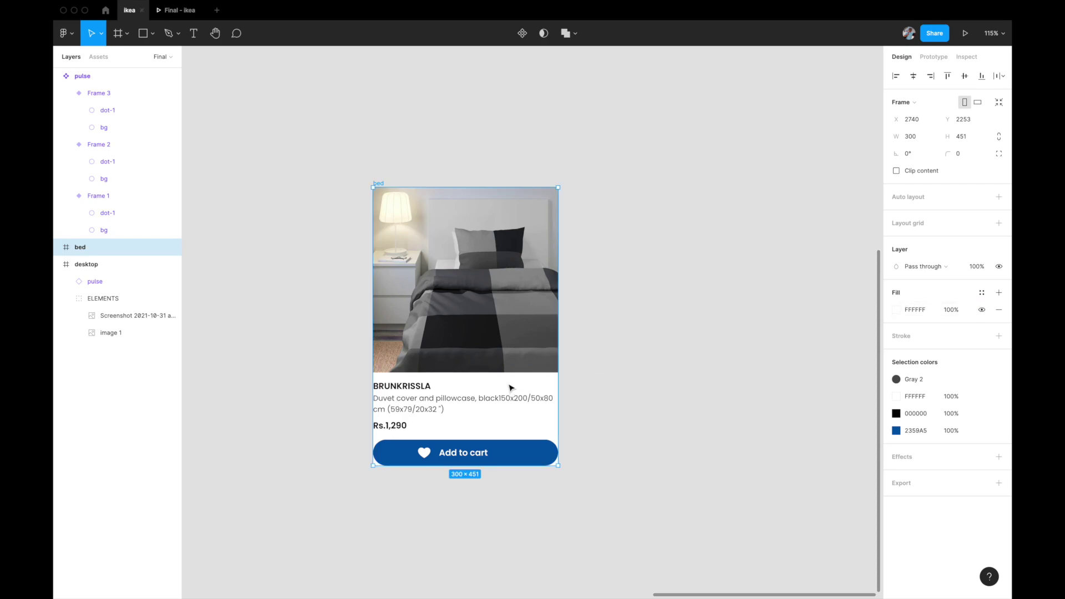
Step: Extend the bed frame outward on all four sides to about 325 × 476 for padding around the card content
scroll(510, 388, "left", 2)
scroll(509, 387, "up", 2)
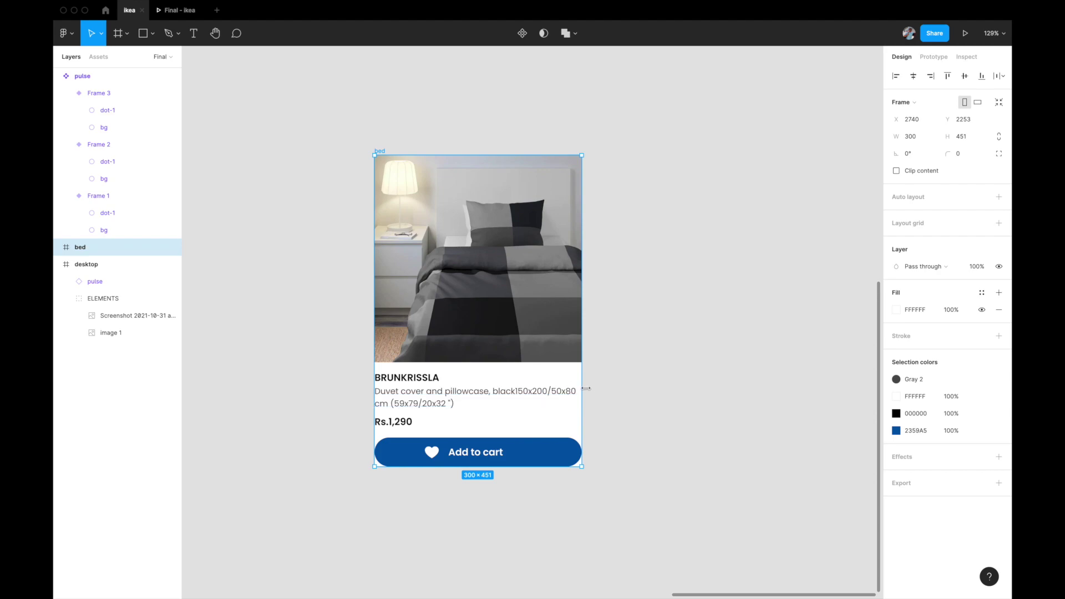
left_click_drag(585, 389, 589, 390)
left_click_drag(504, 152, 505, 145)
left_click_drag(375, 222, 365, 223)
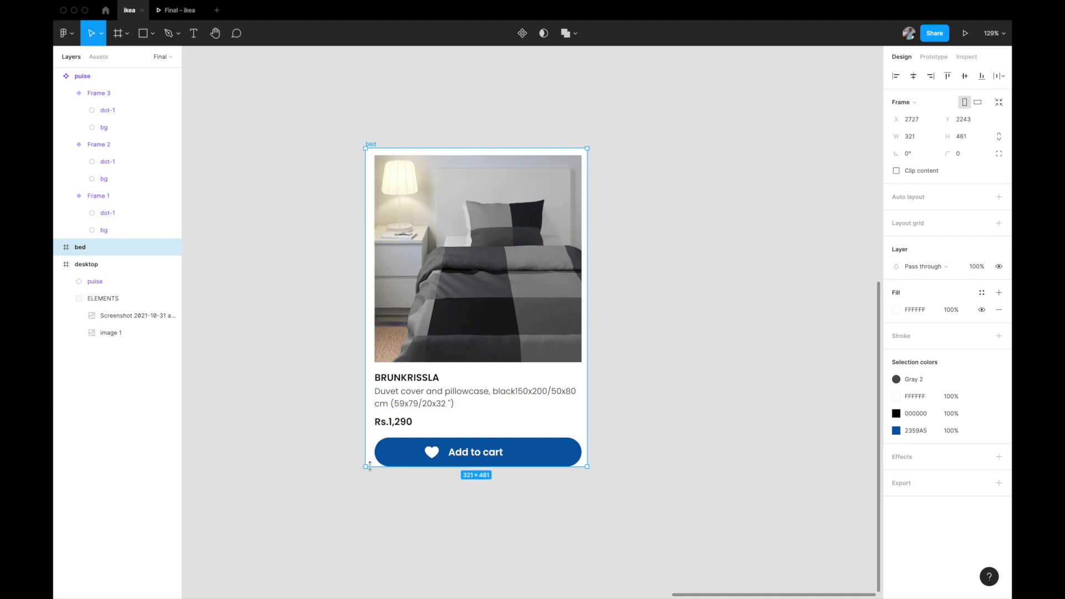
left_click_drag(369, 466, 367, 476)
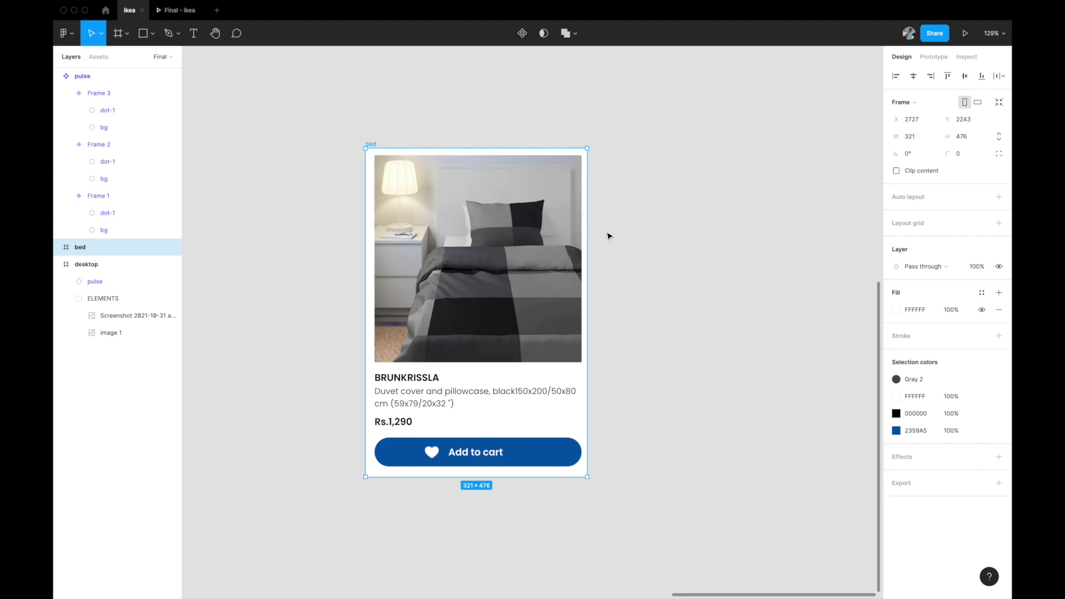
left_click_drag(587, 235, 590, 235)
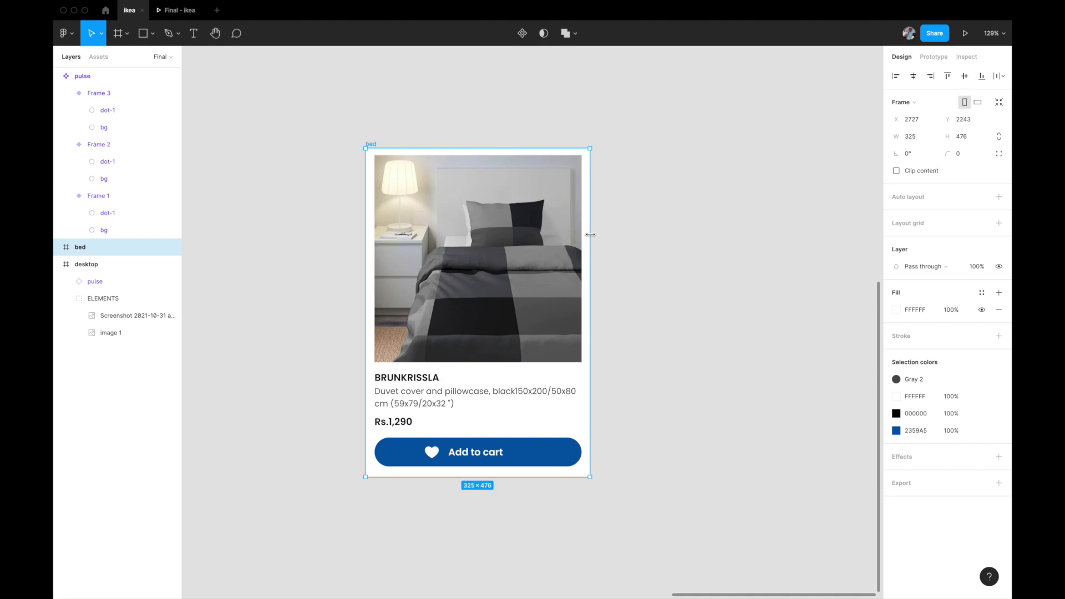
Step: Set the bed frame's corner radius to 24
left_click(968, 156)
type("24")
key("Return")
left_click(705, 269)
Step: Round the corners of the images frame inside the bed card
left_click(534, 230)
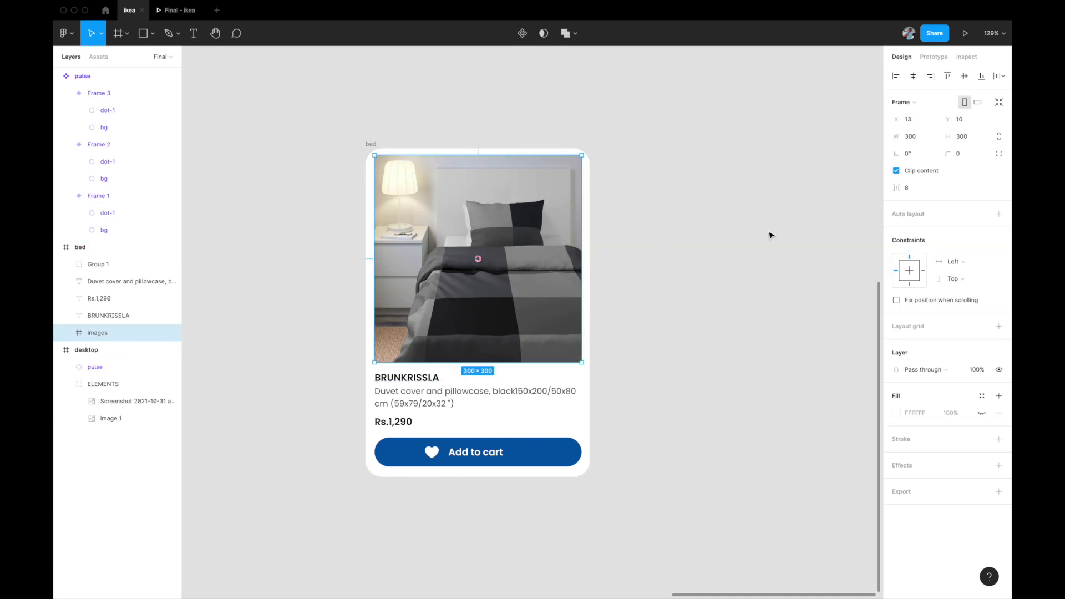
left_click(965, 159)
left_click(667, 297)
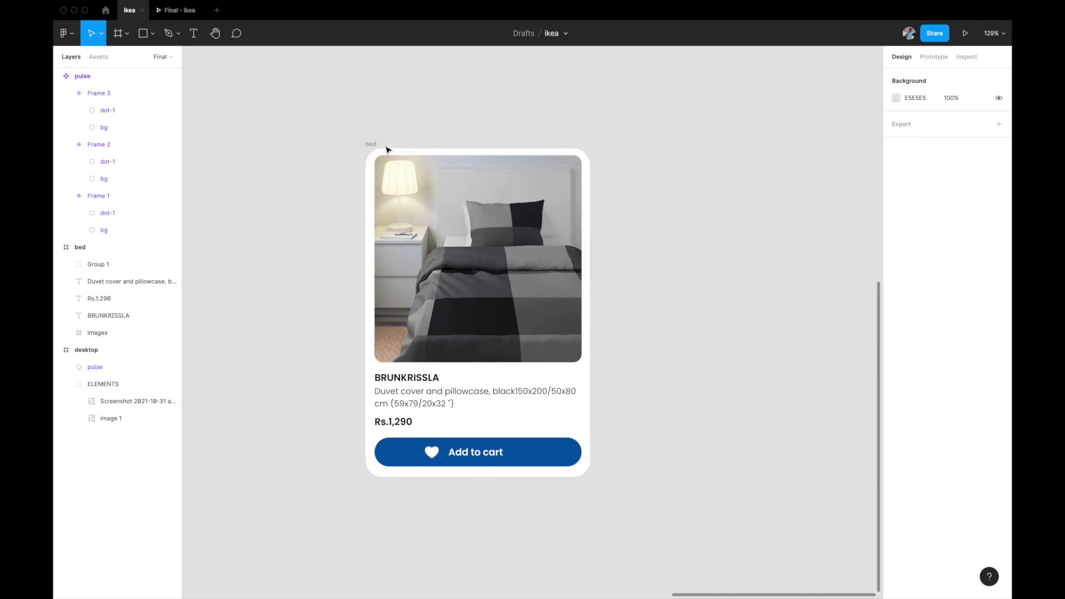
Step: Review the finished bed card alongside the desktop bedroom frame and the pulse component
left_click(370, 144)
scroll(371, 145, "down", 5)
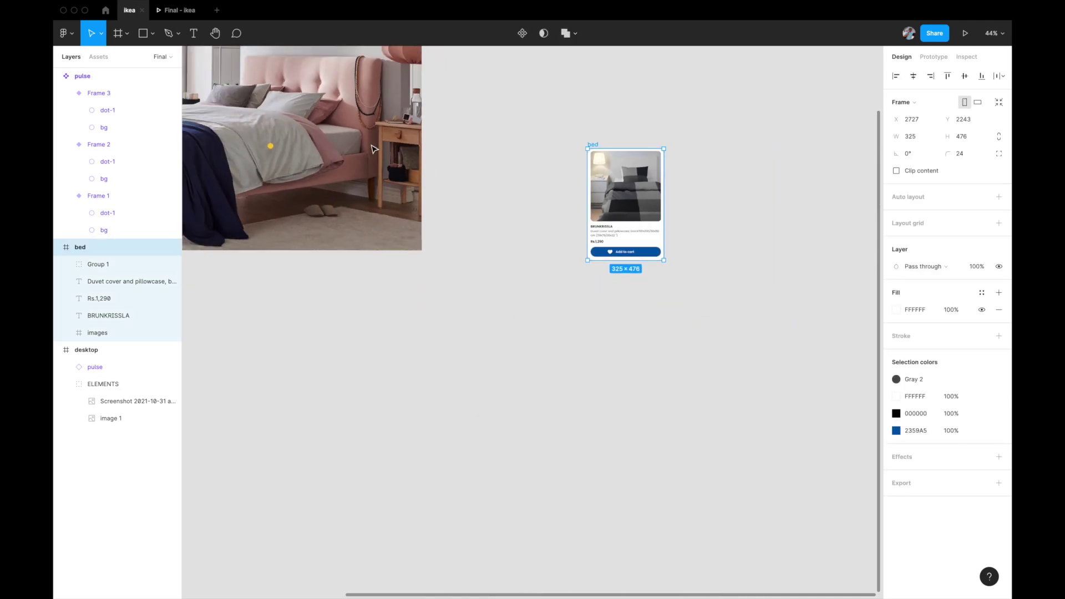
scroll(414, 222, "up", 3)
scroll(414, 222, "left", 3)
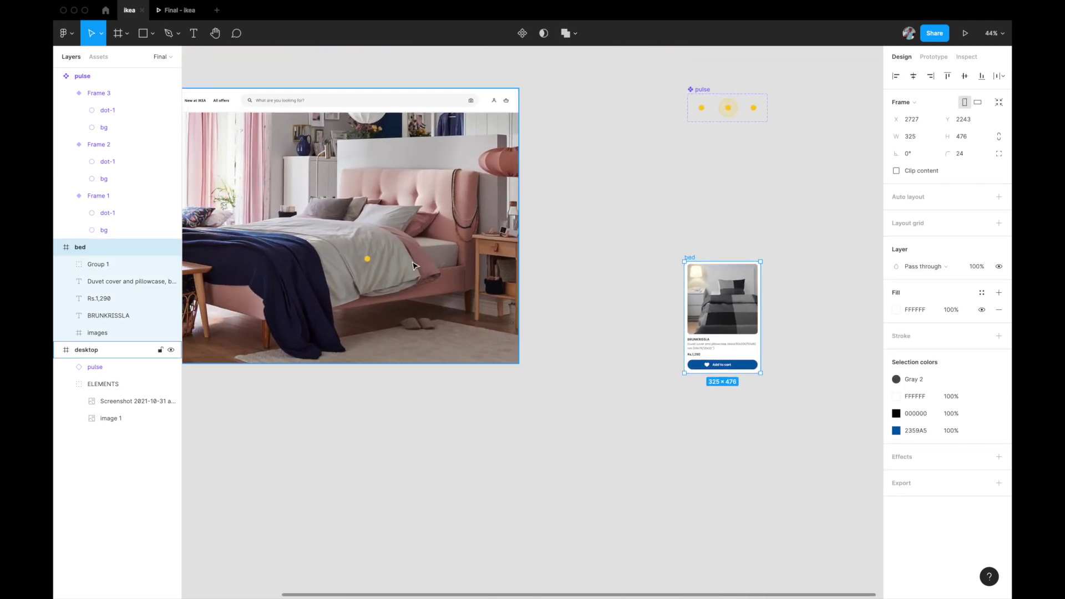
scroll(439, 263, "left", 4)
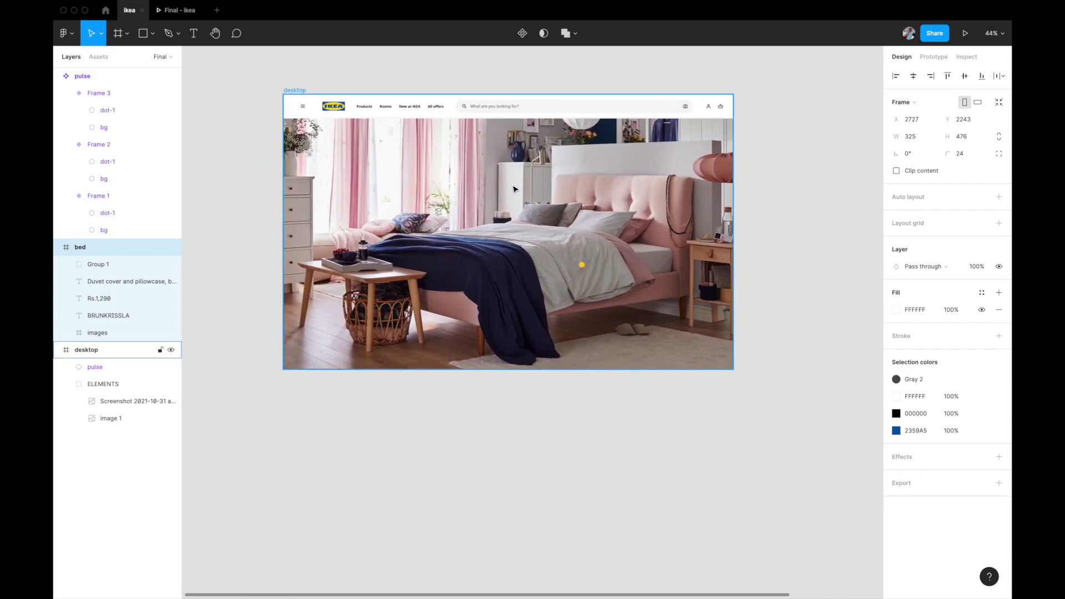
scroll(567, 304, "down", 1)
scroll(567, 305, "right", 1)
scroll(582, 327, "right", 5)
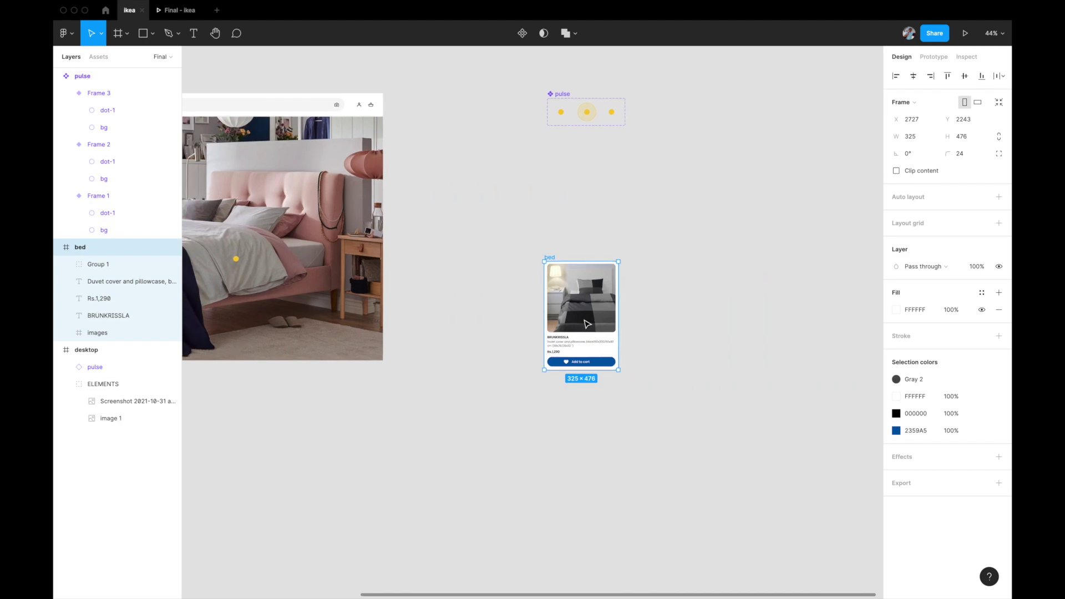
scroll(586, 324, "up", 3)
scroll(587, 324, "right", 4)
scroll(587, 324, "down", 1)
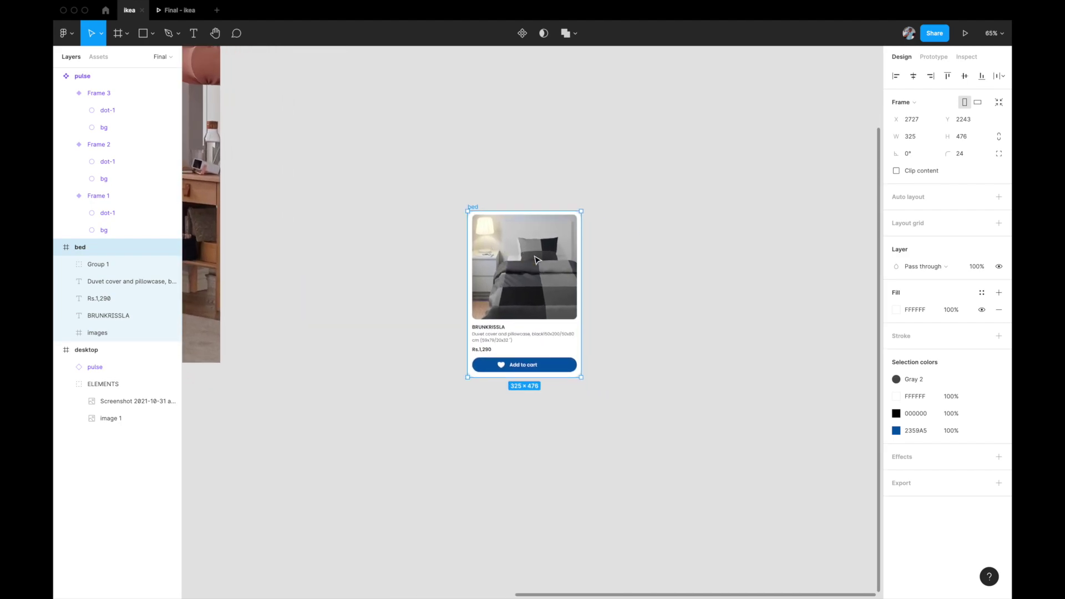
left_click(568, 254)
scroll(569, 254, "down", 2)
scroll(570, 254, "up", 1)
left_click_drag(473, 239, 471, 195)
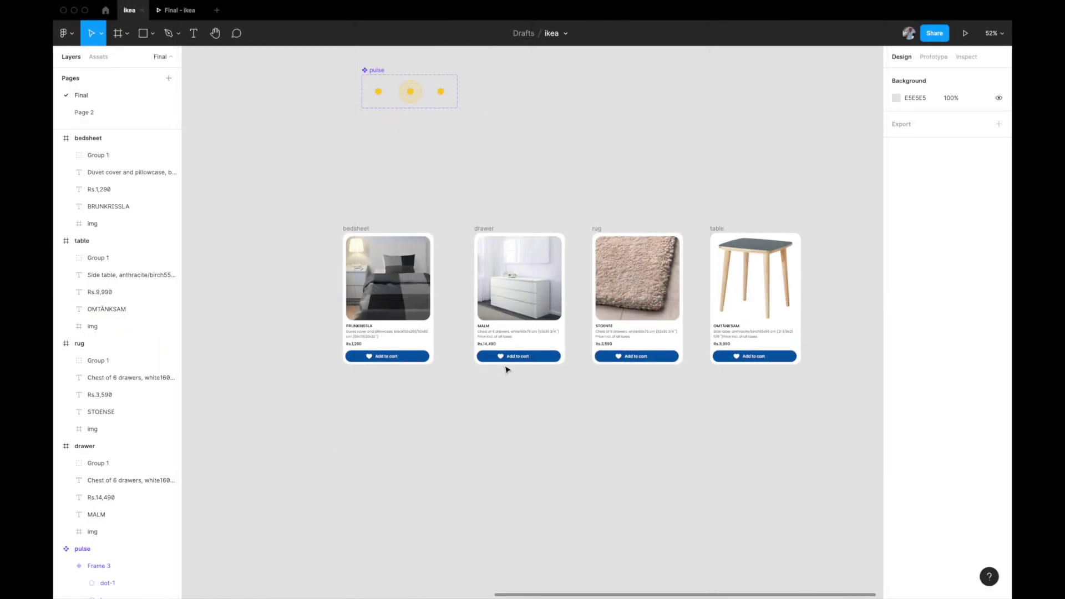
Step: Convert the bedsheet, drawer, rug and table cards into four separate components at once
scroll(506, 370, "up", 2)
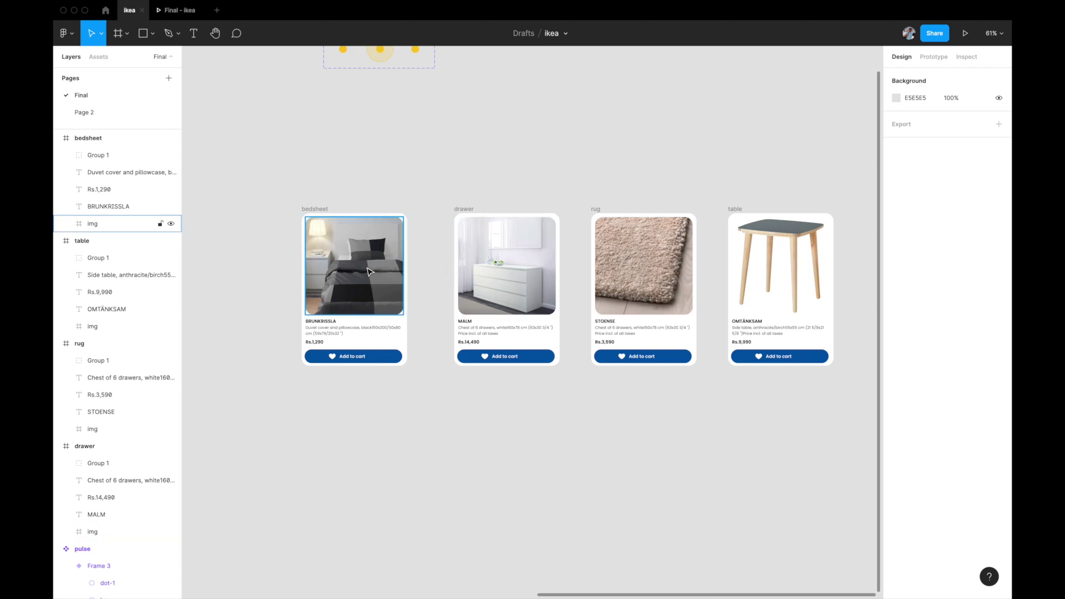
scroll(473, 258, "up", 3)
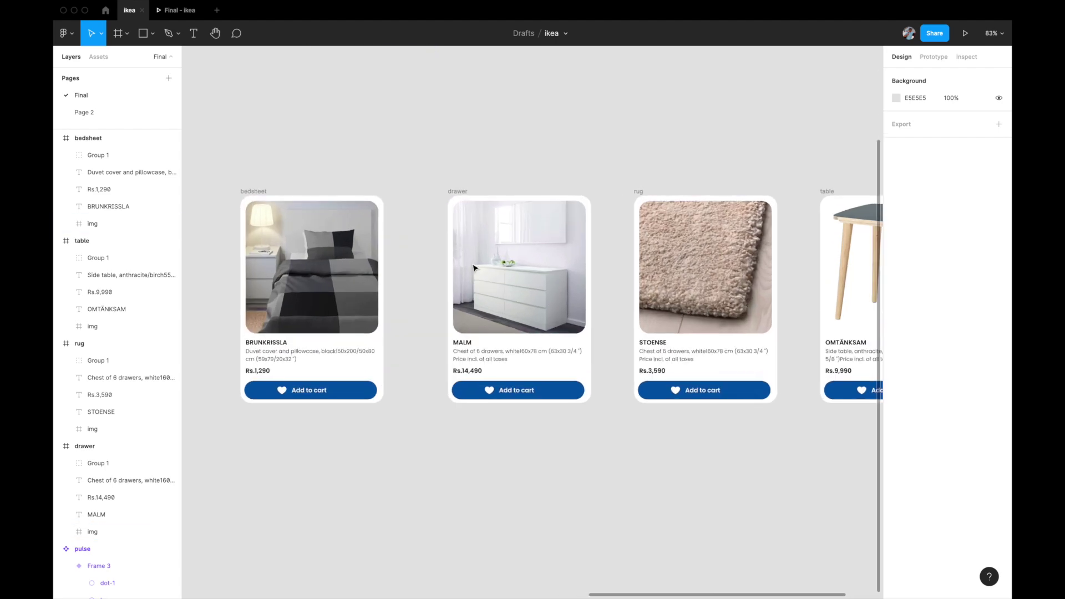
scroll(504, 253, "right", 5)
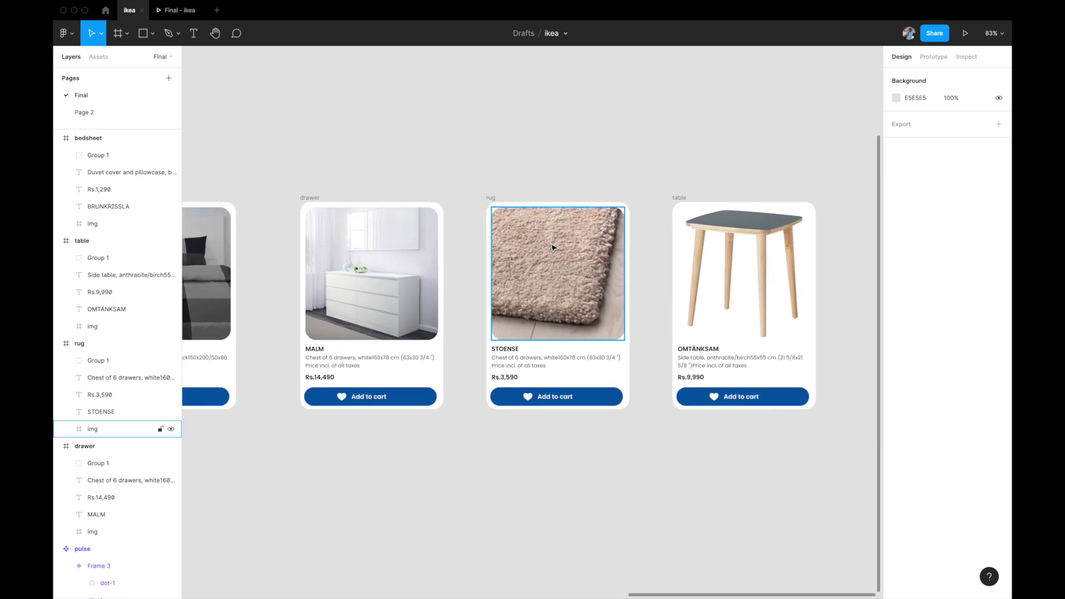
scroll(765, 247, "down", 3)
scroll(555, 233, "left", 2)
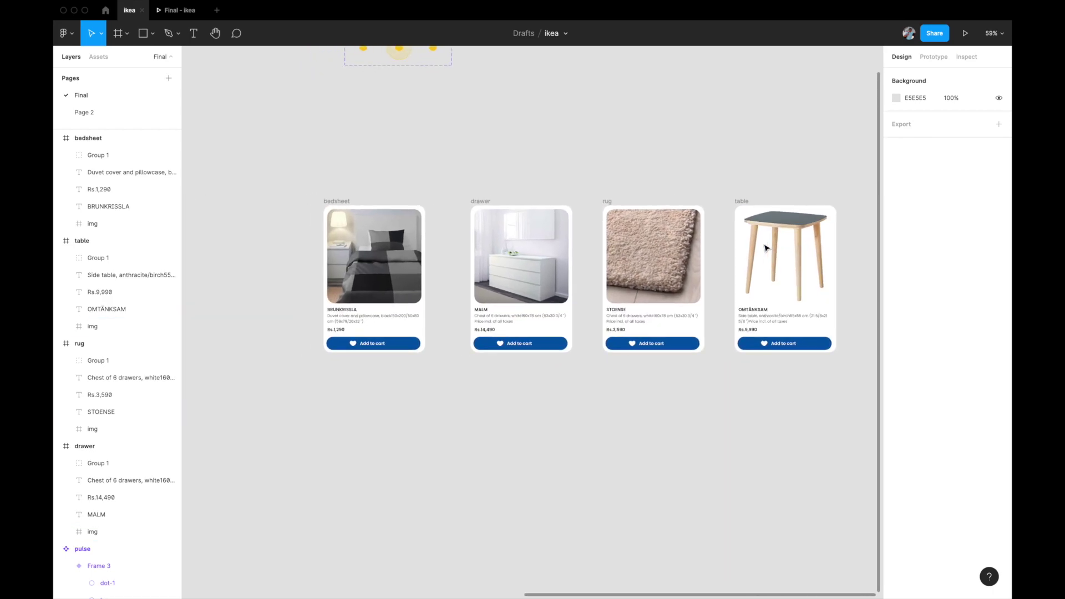
left_click_drag(290, 172, 855, 467)
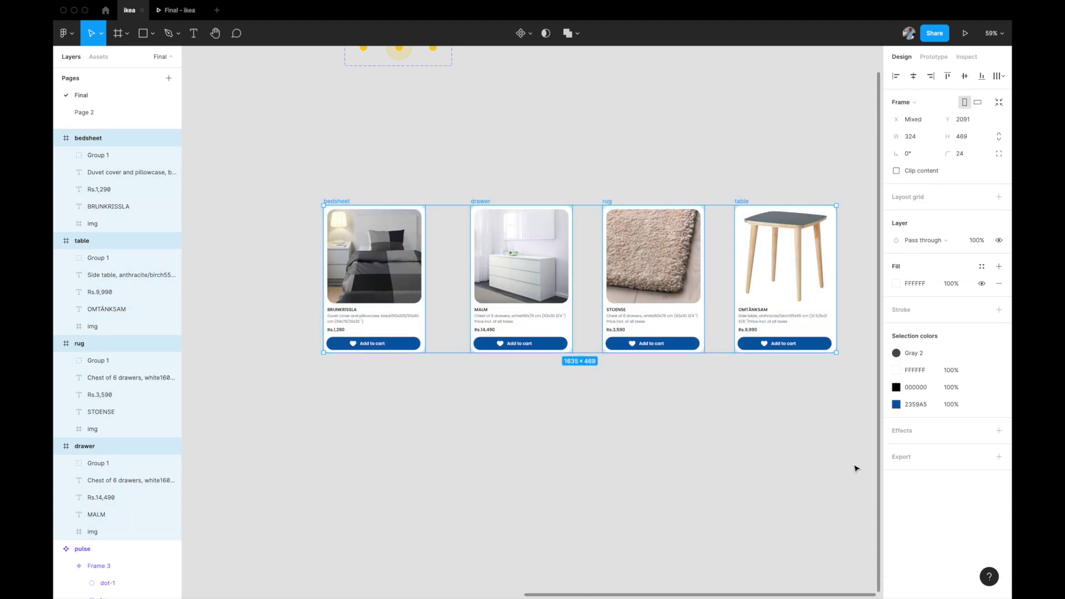
left_click(525, 33)
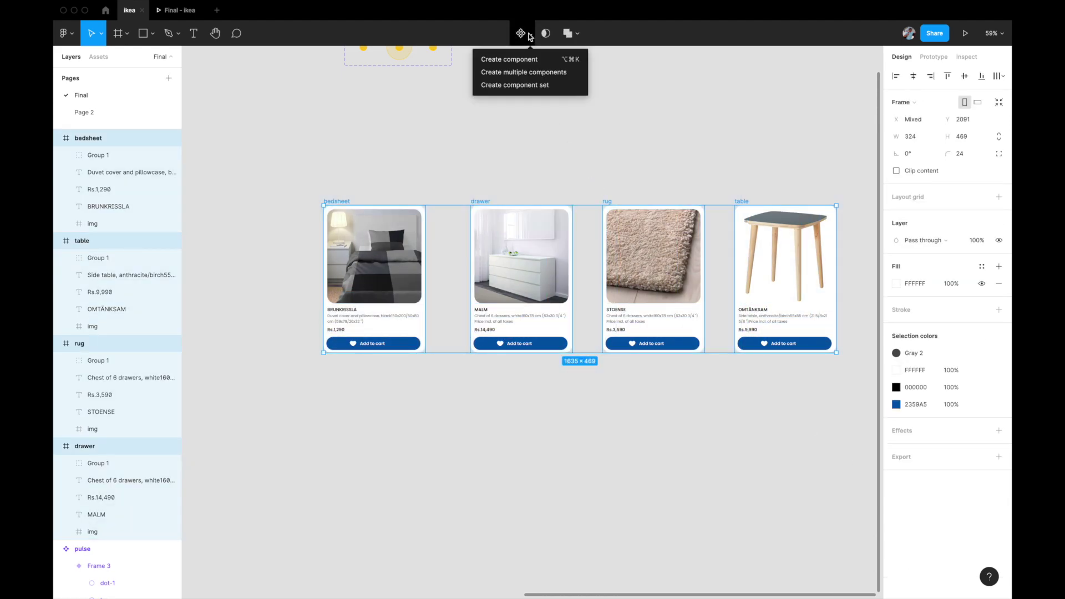
left_click(502, 77)
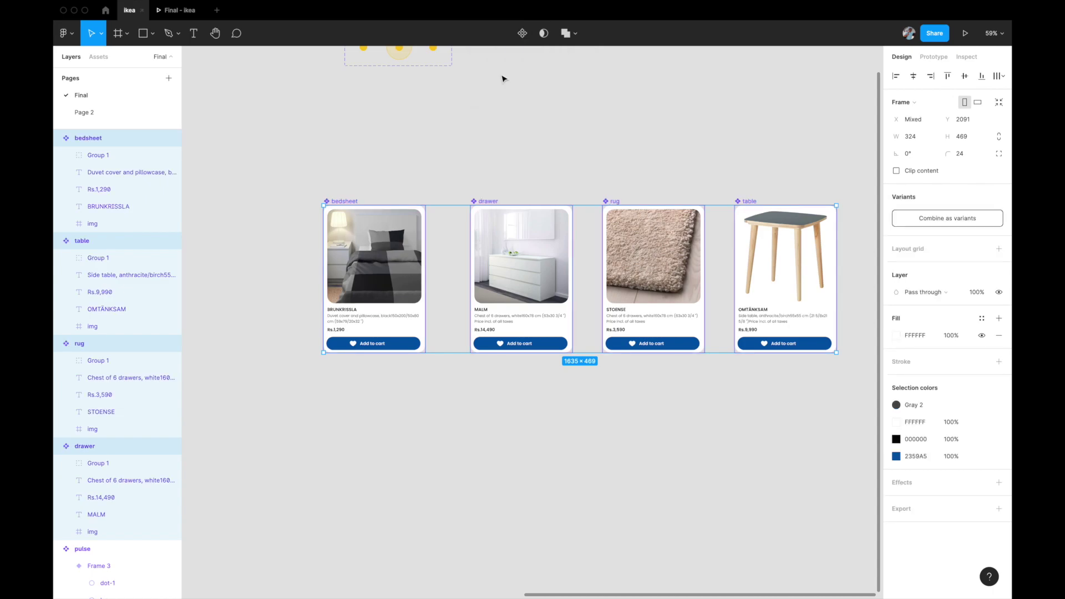
left_click(481, 141)
Step: Examine the pulse placed on the desktop frame's bed and the bedsheet card it relates to
scroll(481, 142, "left", 2)
scroll(481, 142, "up", 1)
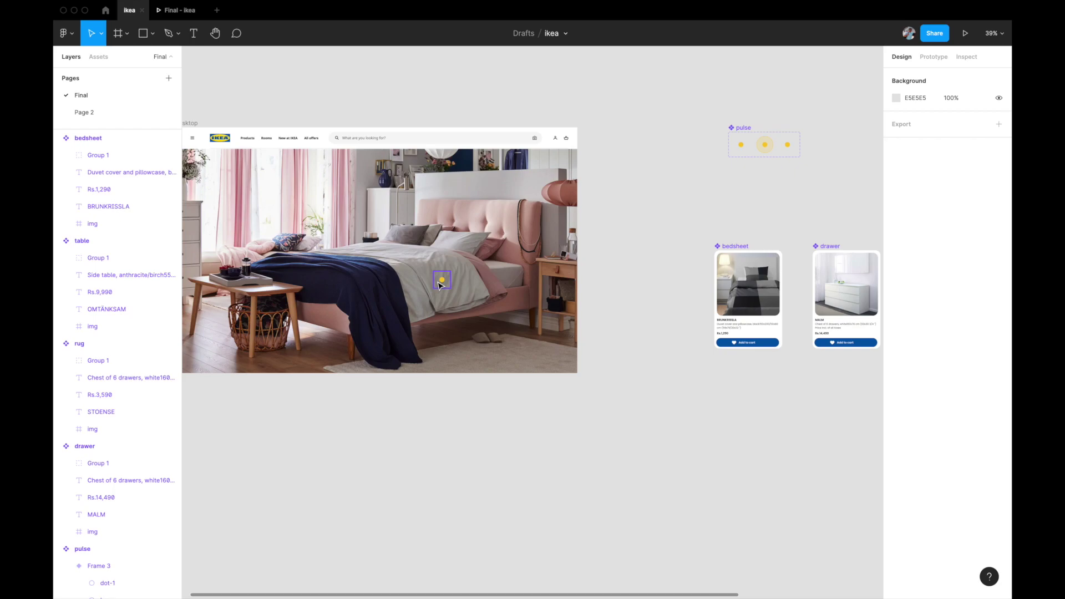
scroll(452, 329, "left", 2)
scroll(452, 330, "up", 1)
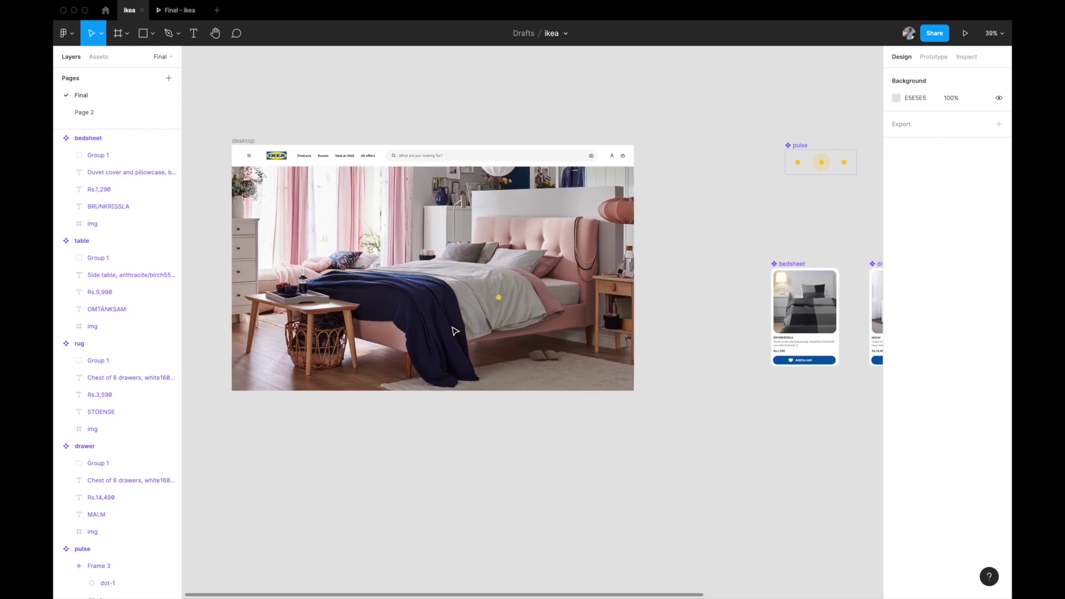
scroll(385, 306, "right", 1)
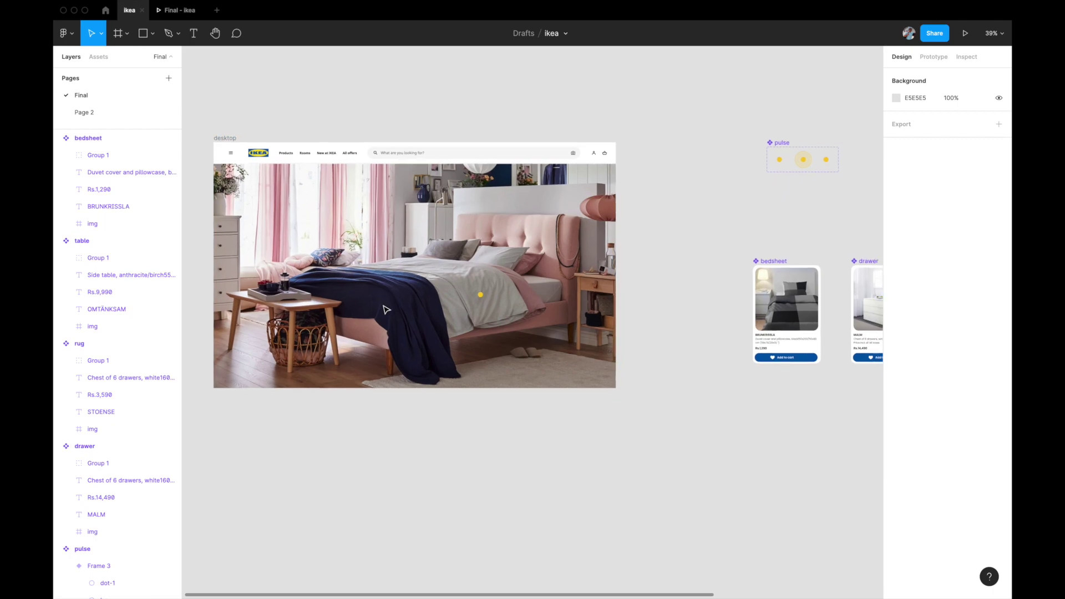
scroll(386, 307, "right", 1)
scroll(386, 307, "down", 1)
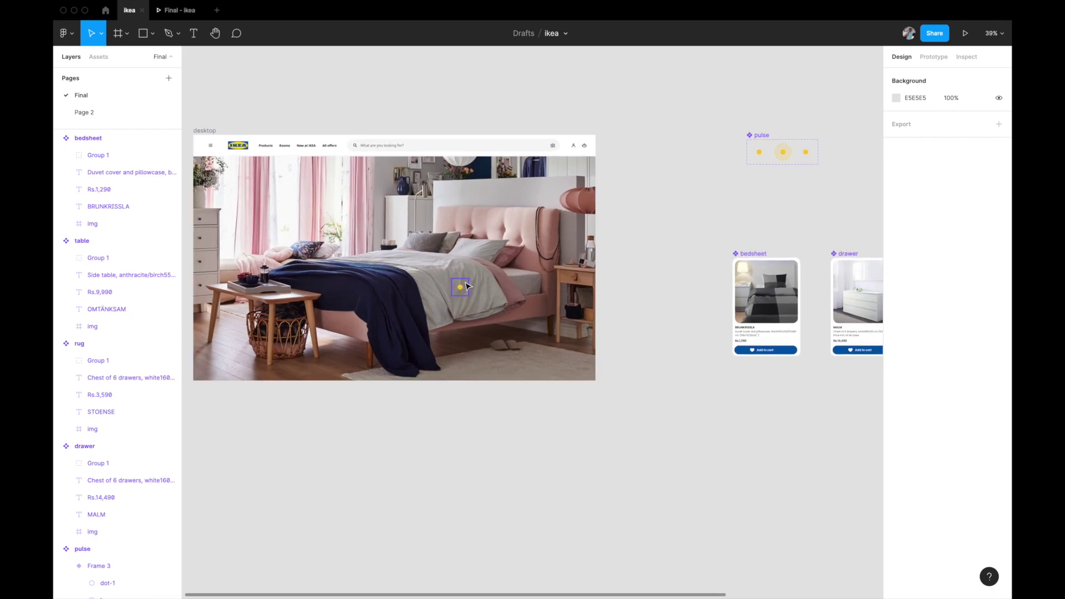
scroll(806, 285, "right", 1)
scroll(806, 285, "down", 1)
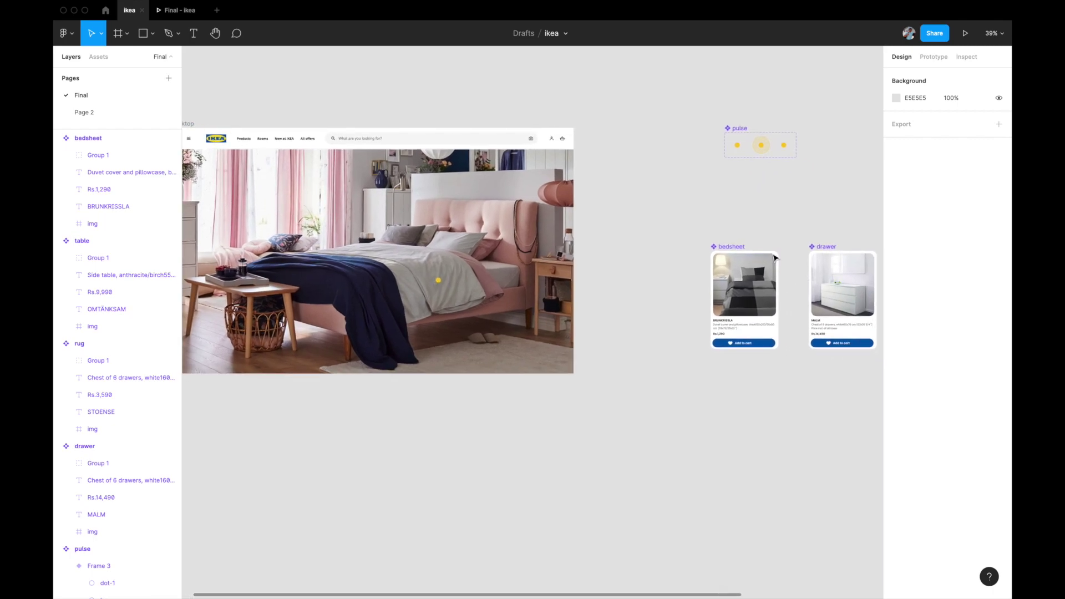
scroll(799, 275, "left", 3)
scroll(798, 276, "down", 1)
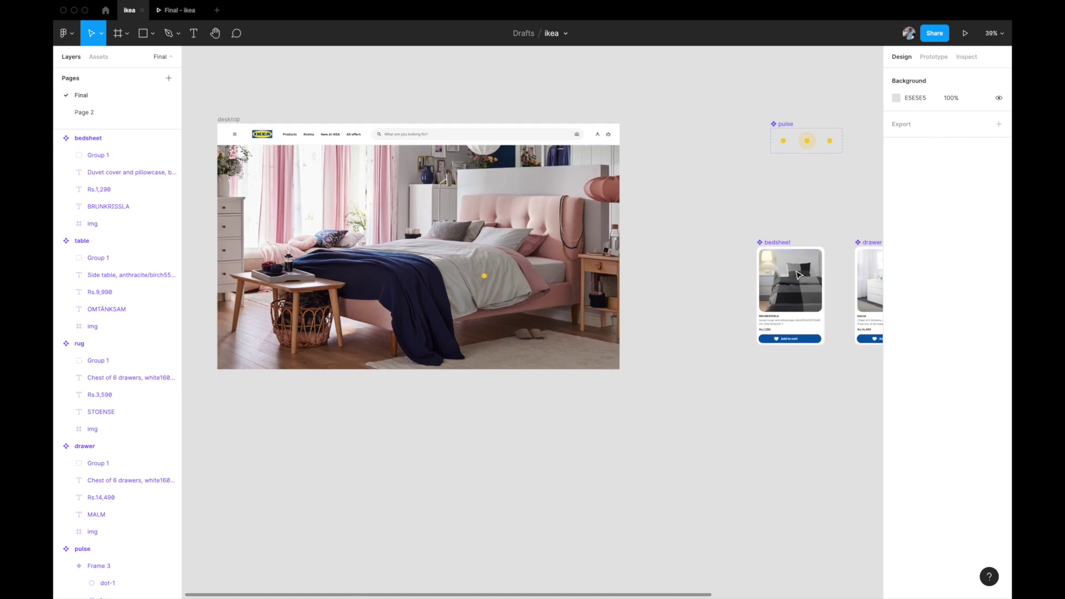
Step: Place three instances of the Page 2 pulses component on the desktop frame: on the side table, the rug and the white cabinet
left_click(101, 58)
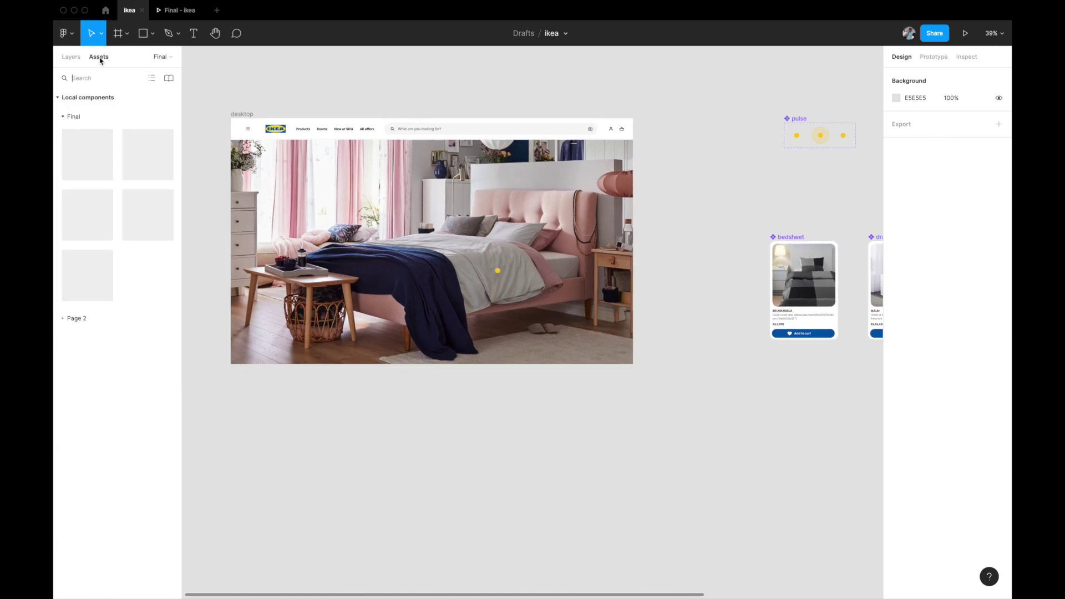
left_click(63, 116)
left_click(63, 135)
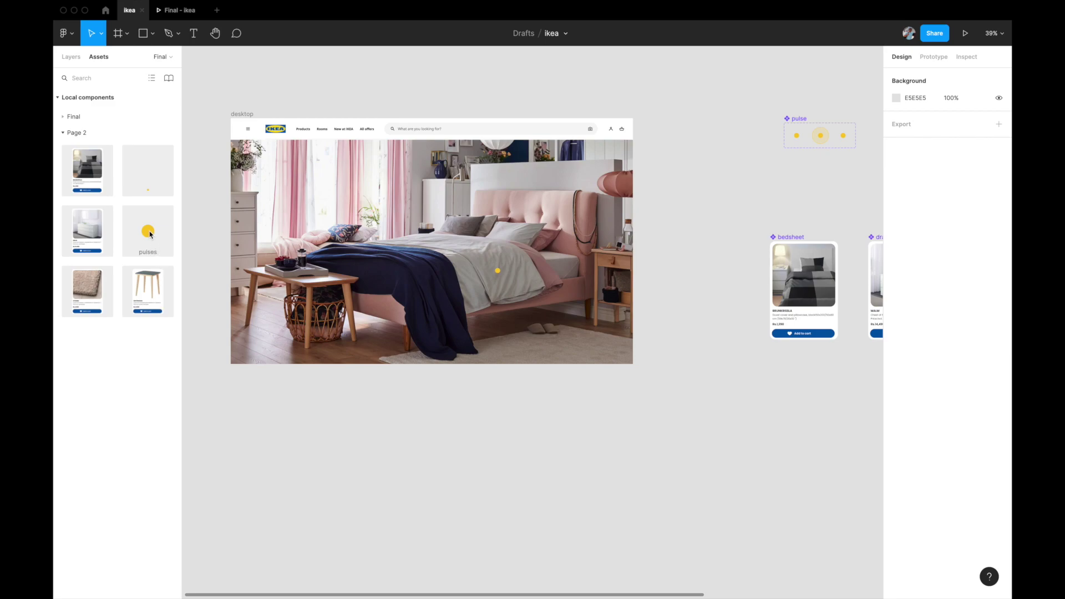
left_click_drag(149, 234, 345, 285)
left_click_drag(148, 231, 566, 337)
left_click_drag(148, 233, 434, 209)
Step: Fine-tune the bed pulse to about X 1132, Y 633 and the side table pulse to about X 495, Y 728
left_click_drag(497, 271, 476, 259)
scroll(364, 244, "up", 3)
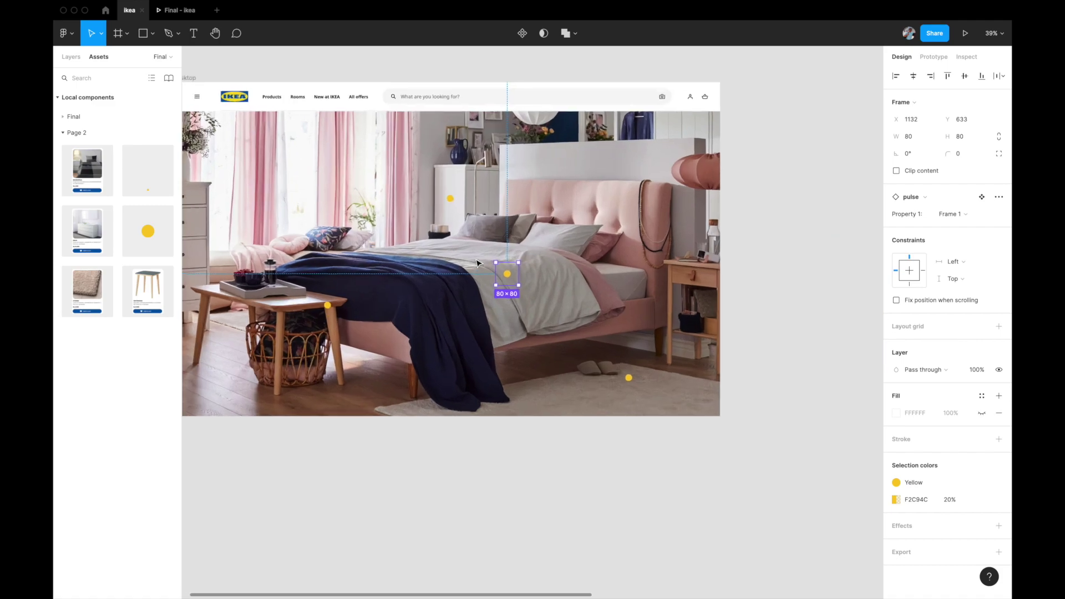
left_click_drag(341, 310, 339, 305)
scroll(443, 306, "down", 3)
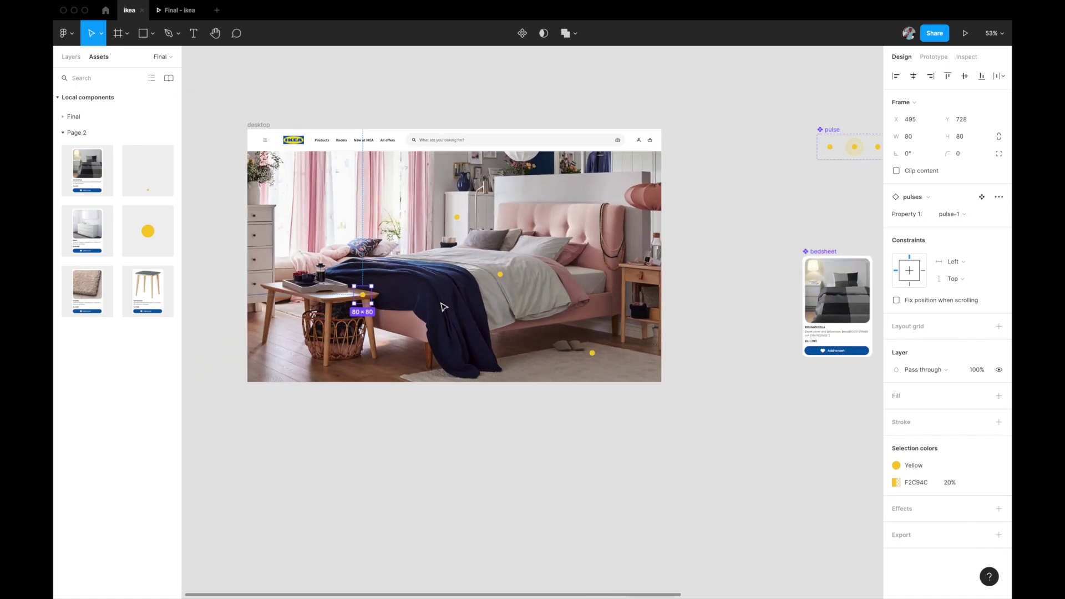
Step: Select the pulse on the bed, show its prototype interactions, and hide the interface to reveal the product cards beside the desktop frame
left_click(71, 56)
scroll(465, 271, "right", 2)
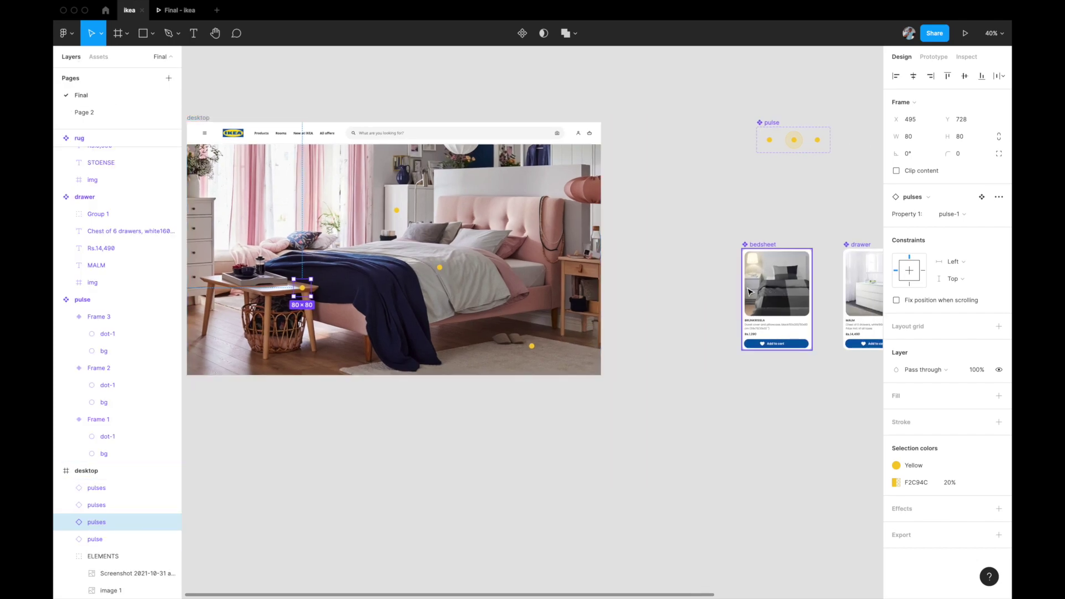
scroll(606, 328, "right", 1)
scroll(606, 327, "left", 1)
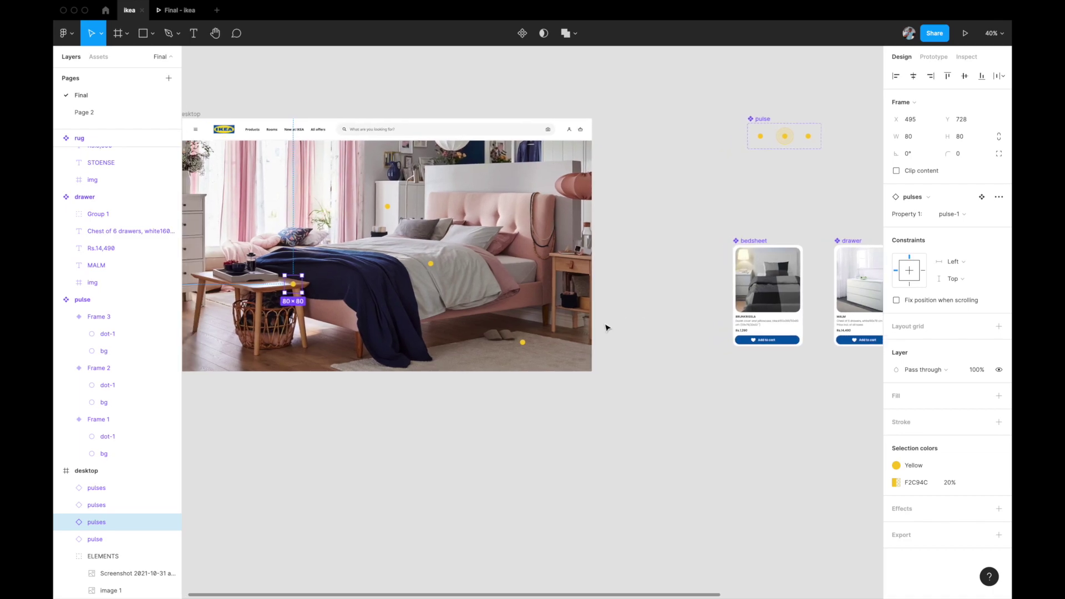
scroll(607, 328, "left", 2)
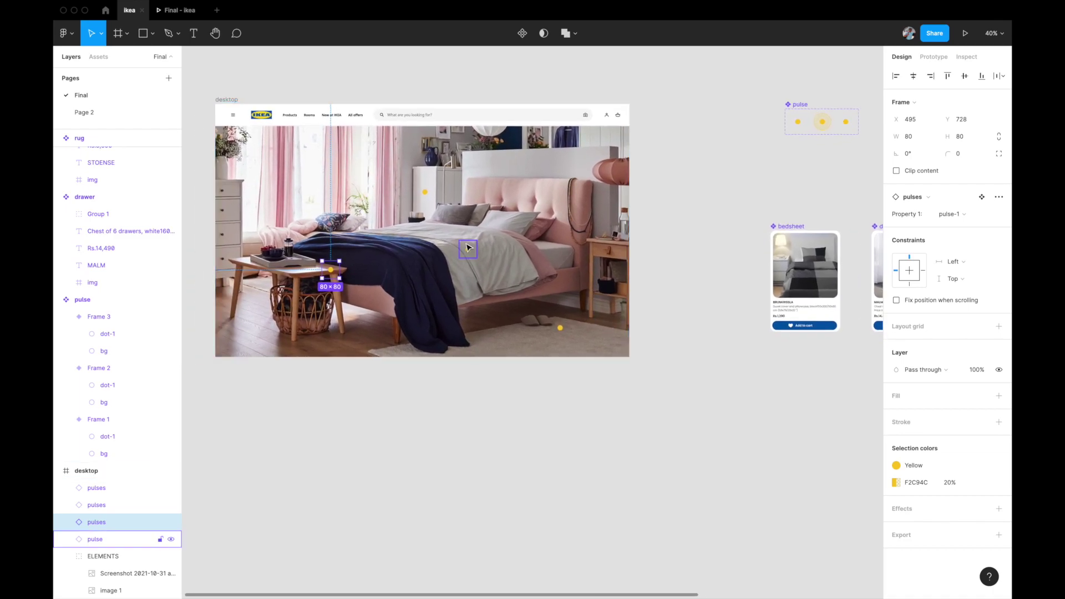
left_click(469, 247)
scroll(469, 247, "right", 1)
scroll(469, 247, "right", 2)
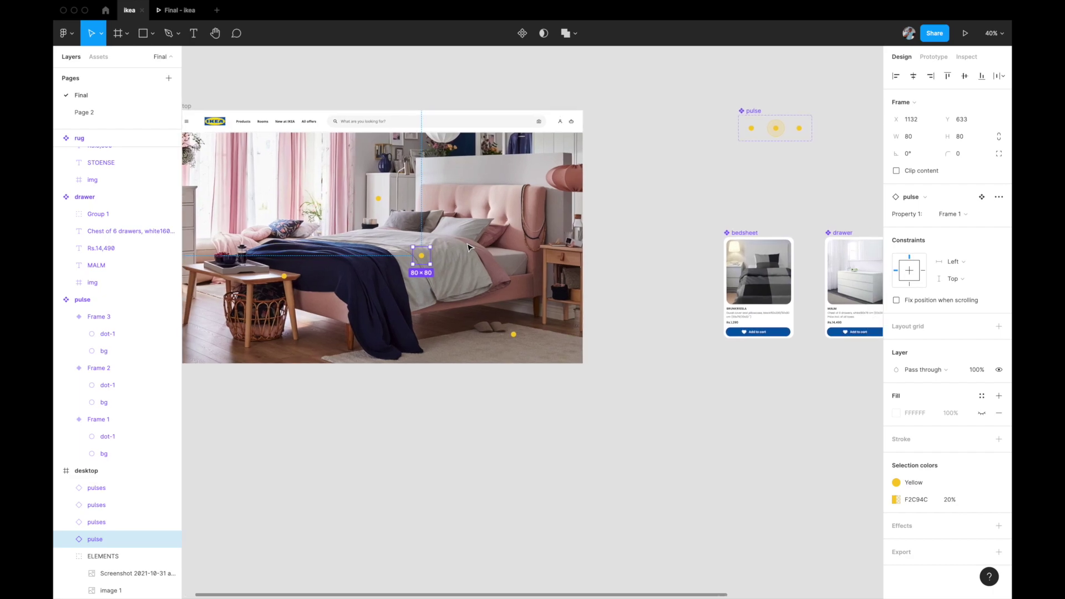
left_click(934, 57)
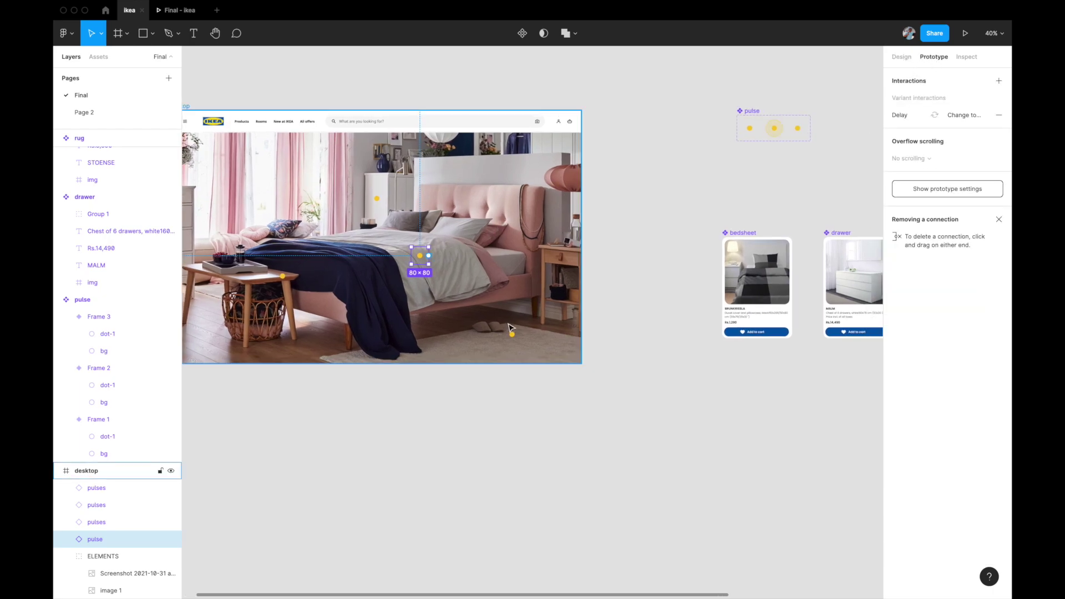
key("super+backslash")
scroll(444, 302, "right", 2)
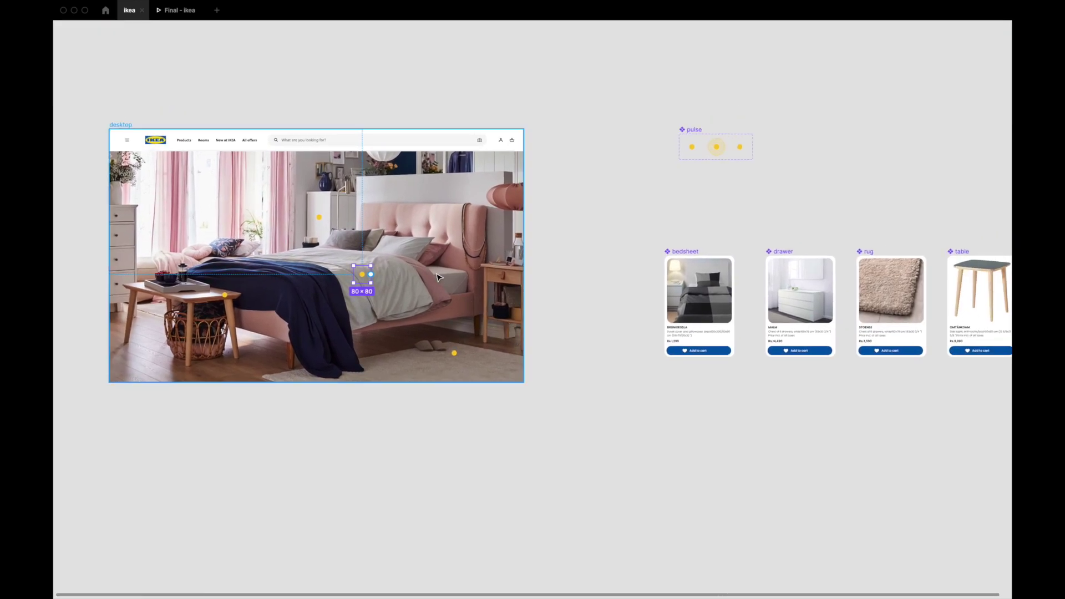
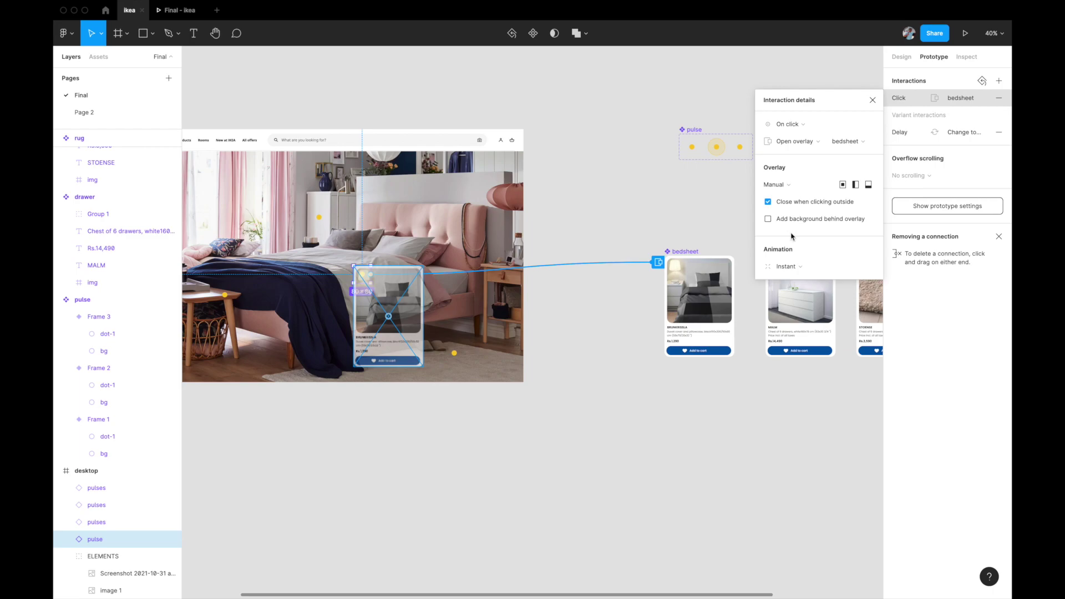
Step: Set the bedsheet overlay's opening animation to Dissolve with a duration of 300 ms
left_click(788, 268)
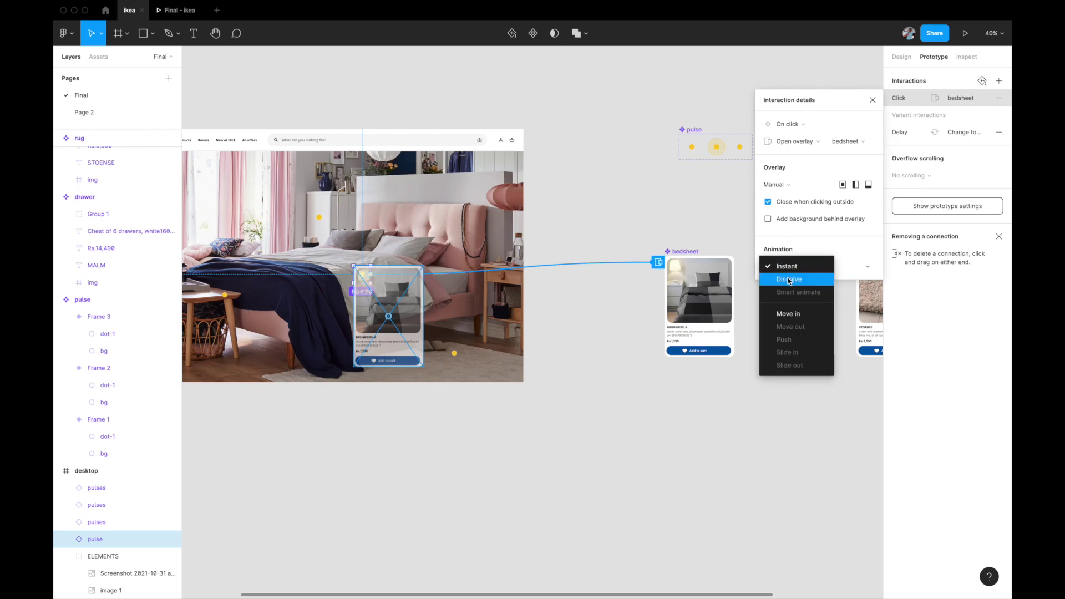
left_click(789, 279)
left_click(840, 289)
type("300")
key("Return")
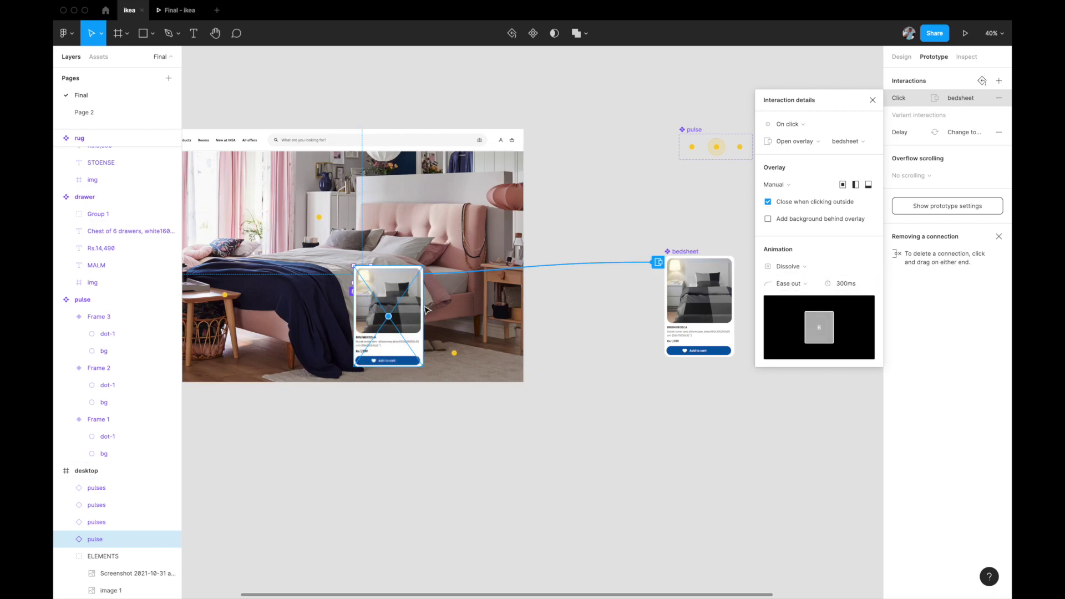
Step: Position the bedsheet overlay directly above the pulse on the bed, centred over it, and clear the selection
left_click_drag(413, 308, 388, 209)
scroll(389, 209, "up", 5)
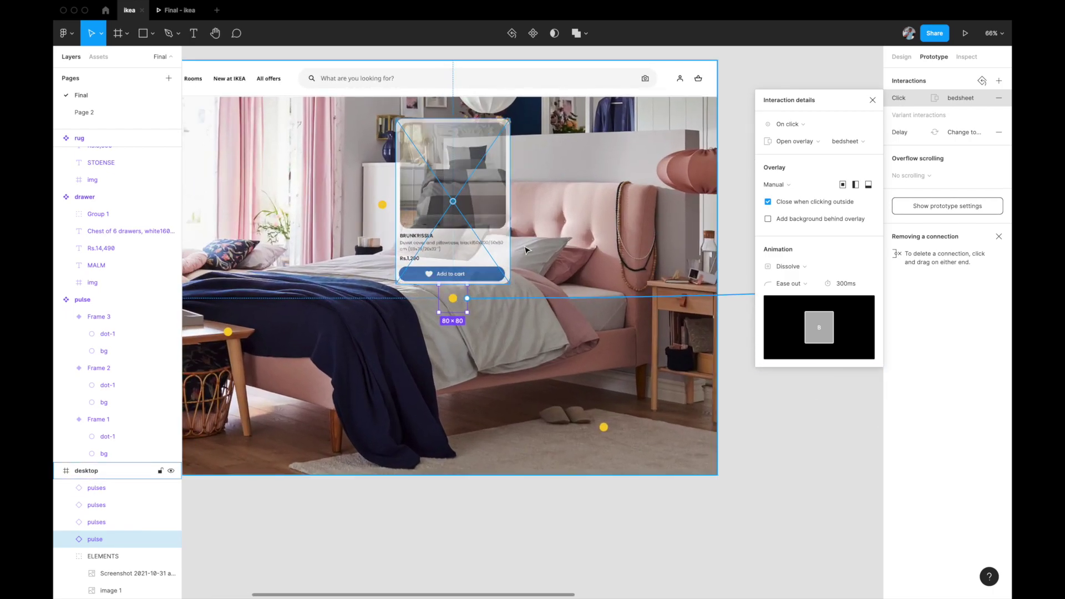
scroll(525, 249, "down", 5)
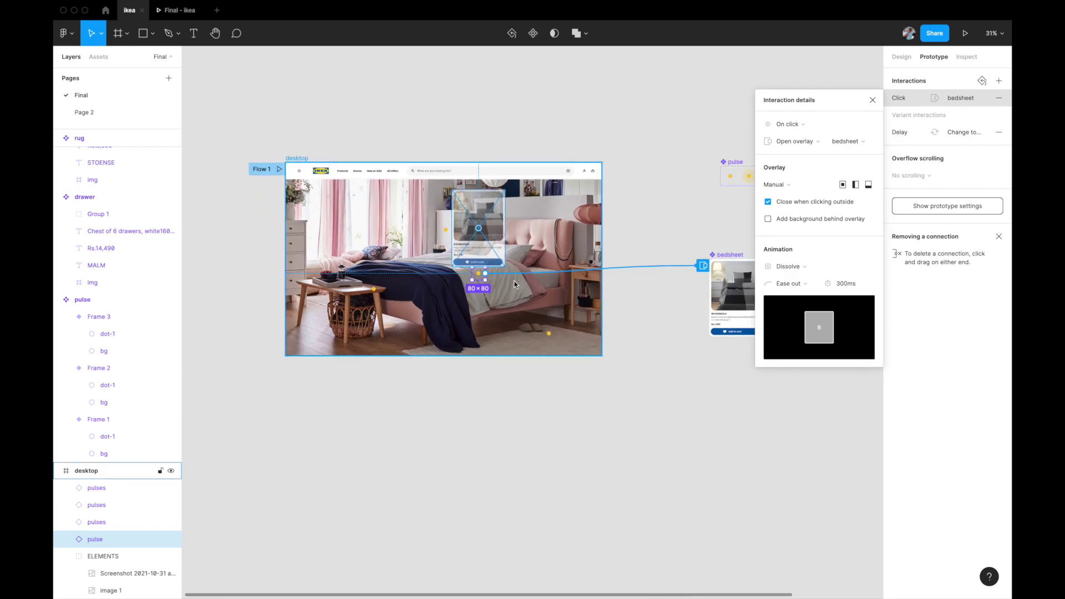
left_click(653, 317)
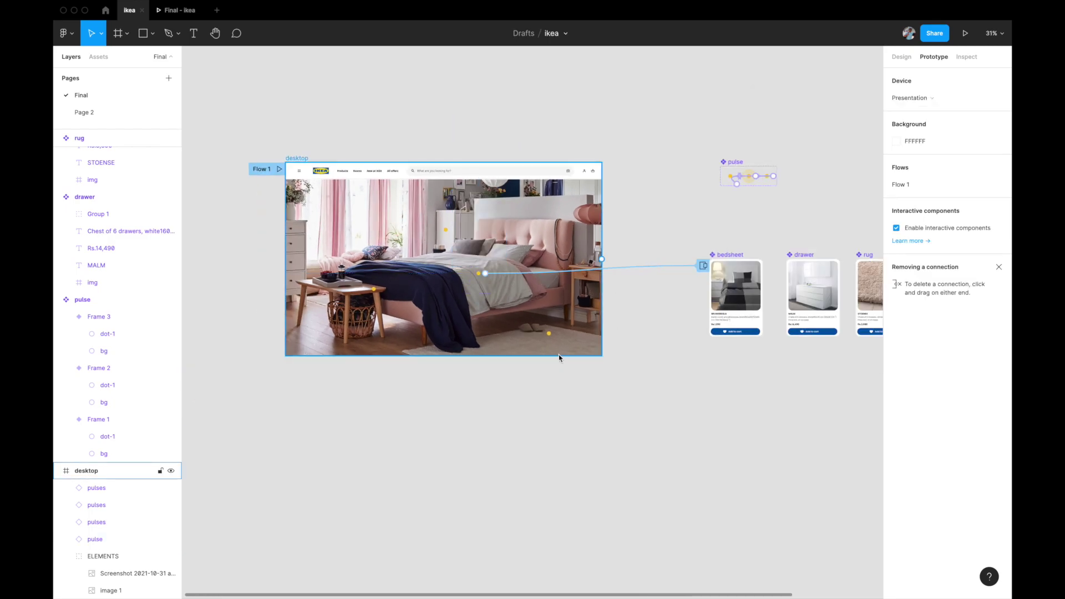
Step: Link the pulse on the rug to the rug card as an on-click Open overlay and position the card directly above the pulse
left_click(550, 336)
scroll(549, 337, "up", 2)
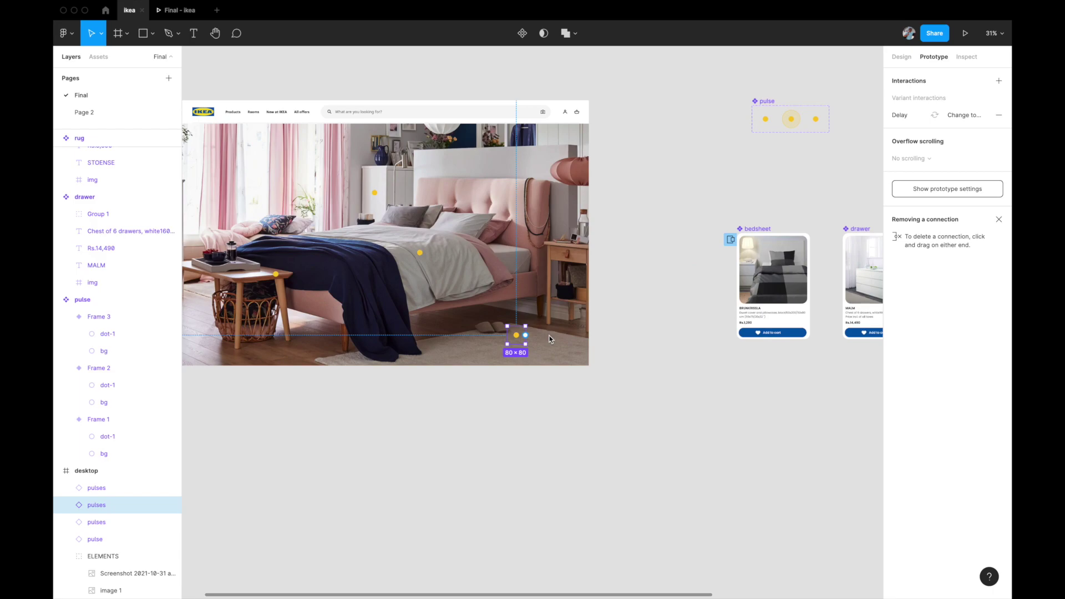
scroll(521, 338, "right", 2)
scroll(527, 341, "down", 1)
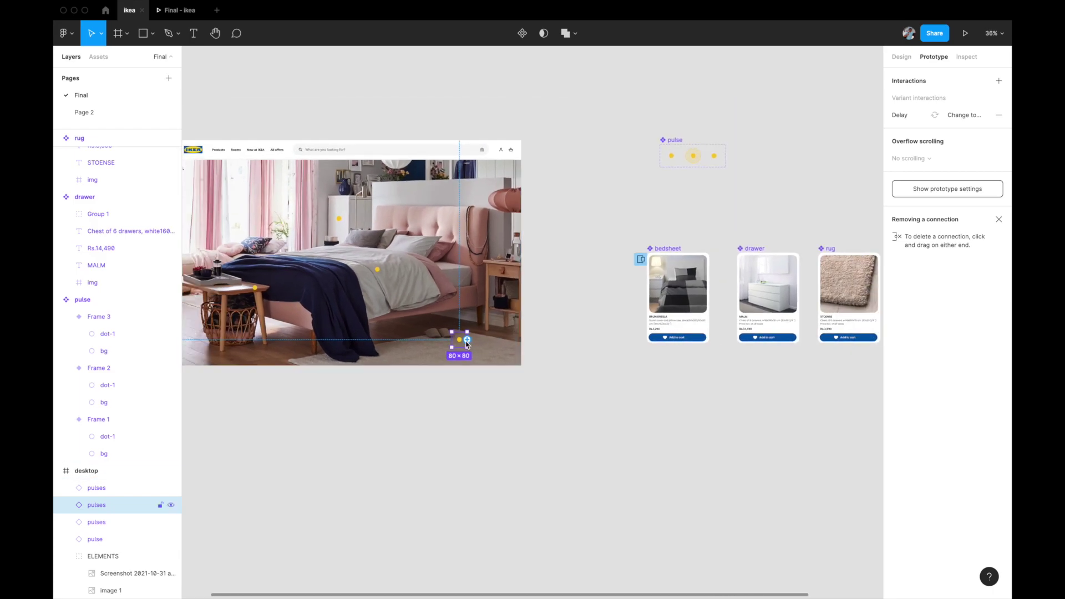
left_click_drag(467, 339, 831, 265)
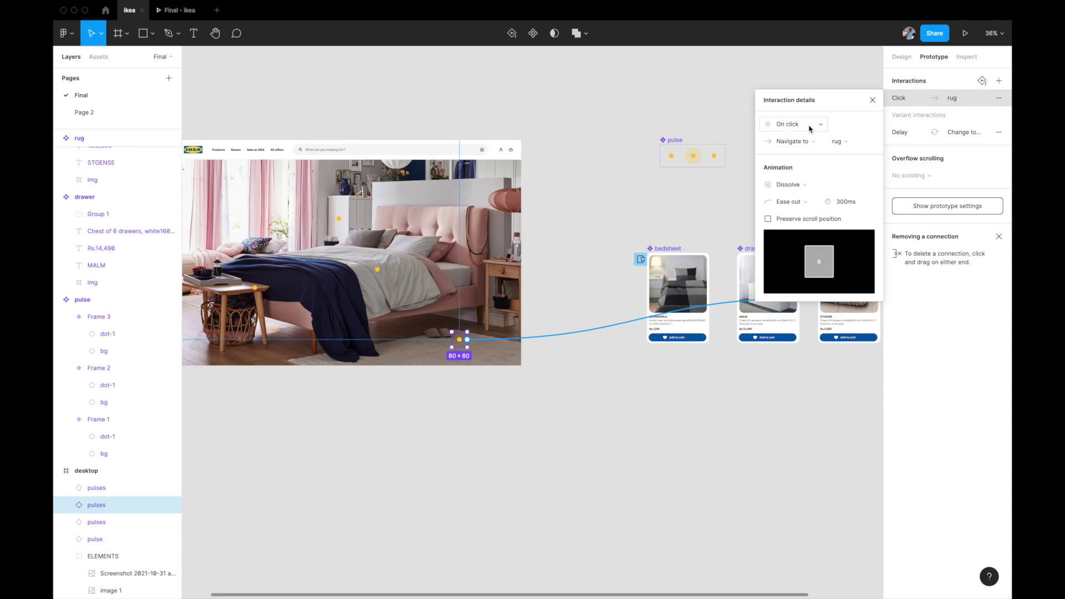
left_click(808, 142)
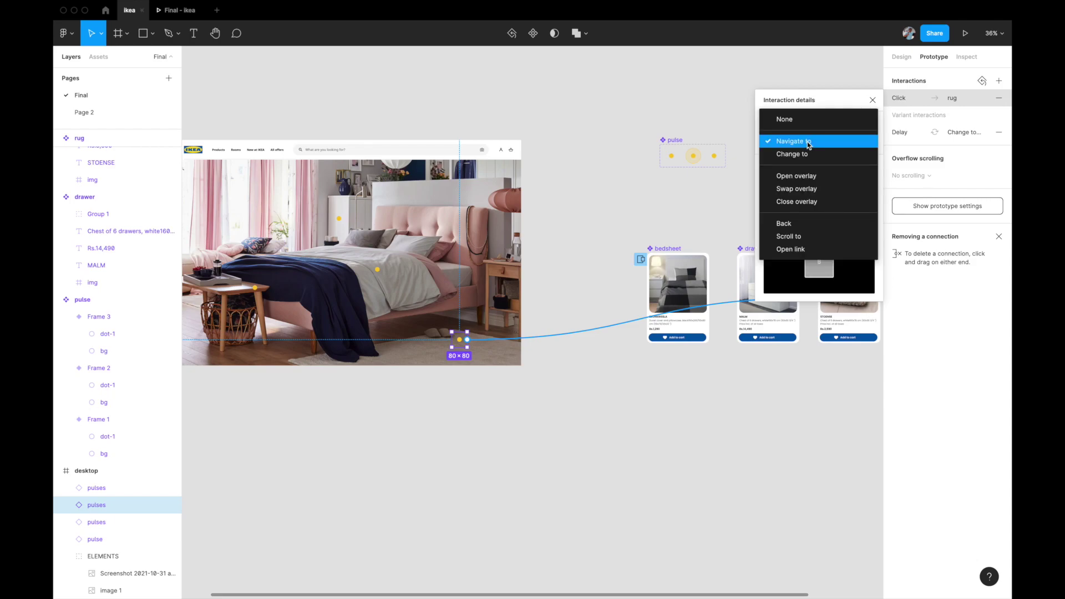
left_click(800, 175)
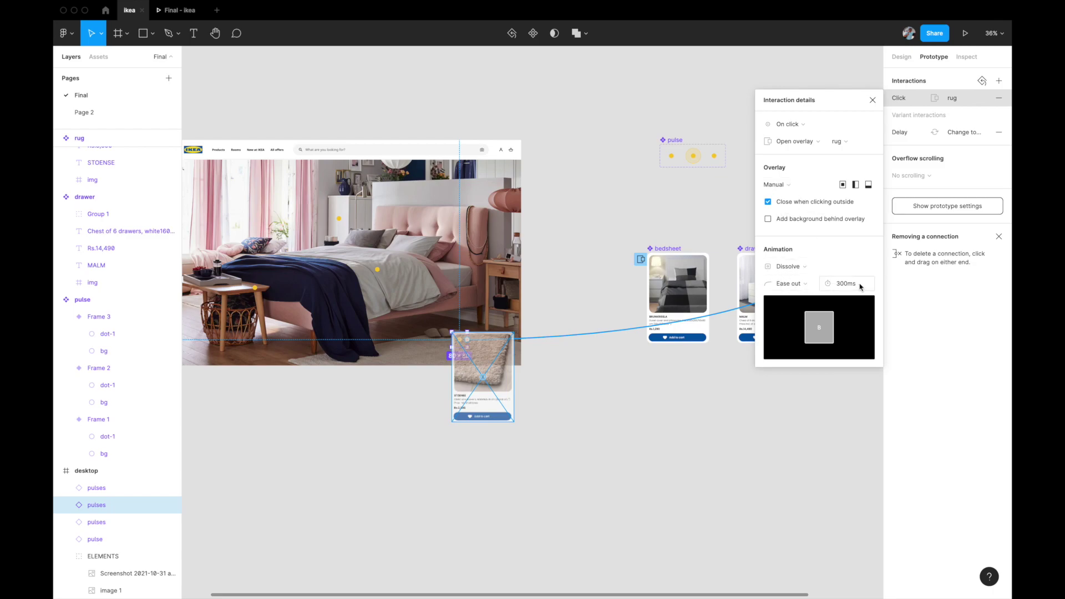
left_click_drag(499, 369, 480, 277)
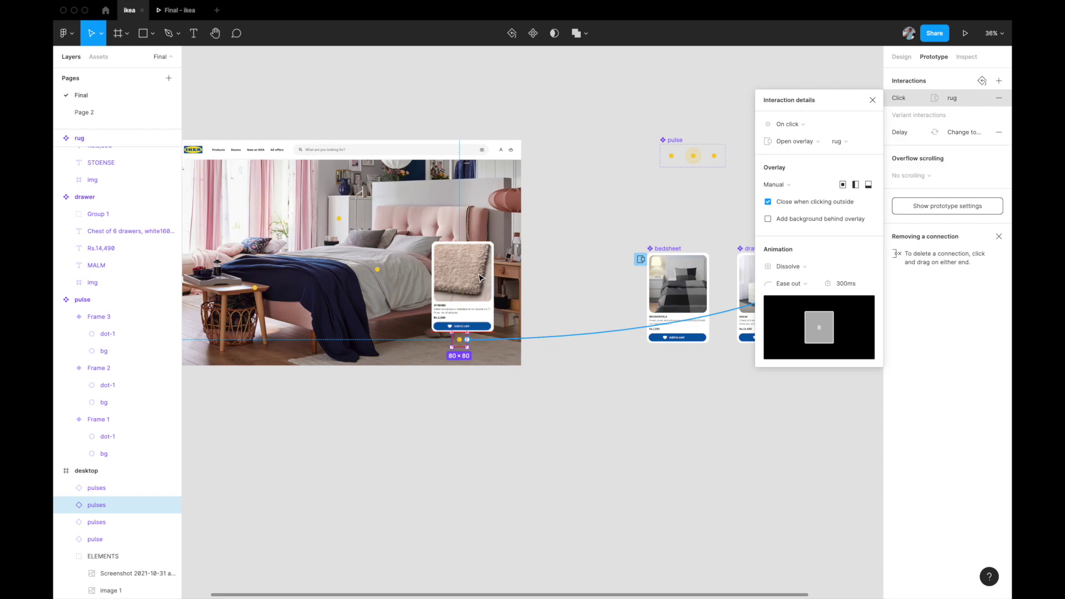
Step: Link the side table's pulse to the table card as an on-click Open overlay and position the card directly above the pulse
scroll(478, 277, "left", 3)
scroll(478, 277, "down", 3)
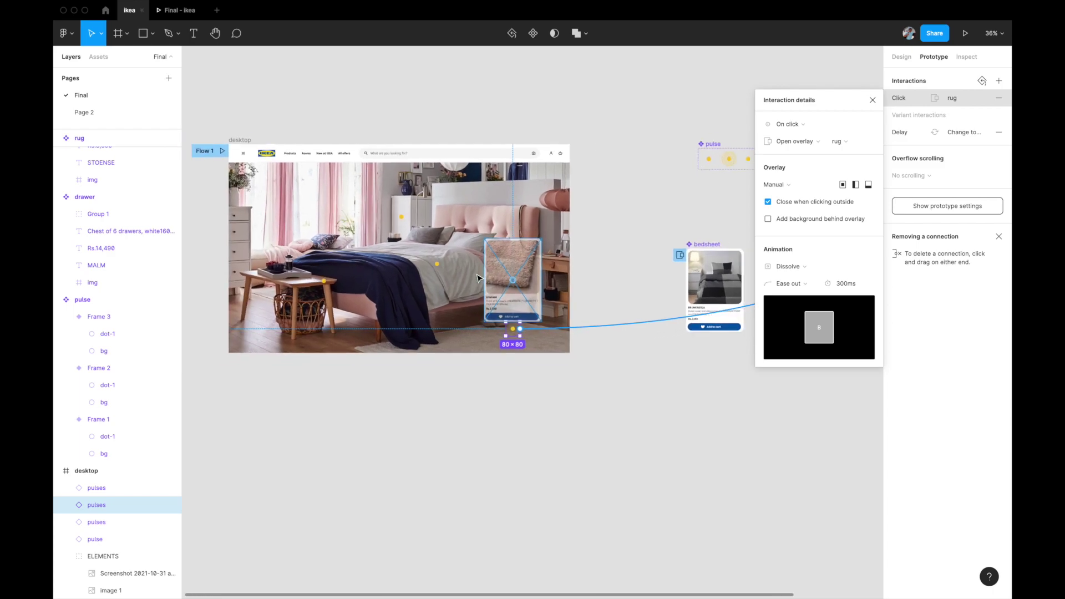
scroll(362, 324, "up", 2)
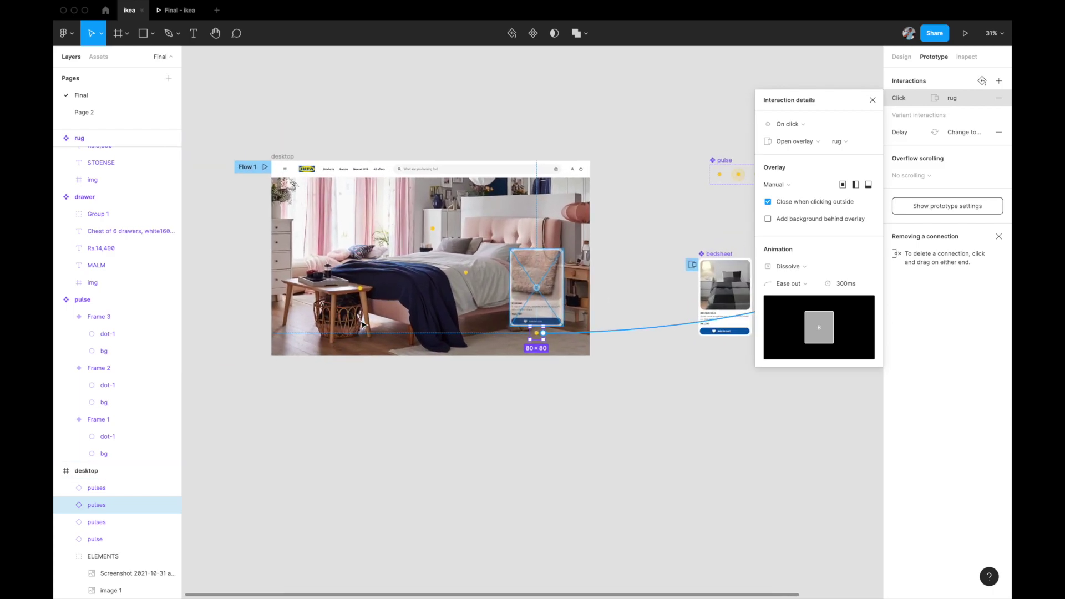
left_click(361, 287)
scroll(357, 291, "right", 3)
left_click_drag(310, 289, 870, 294)
left_click(797, 141)
left_click(798, 174)
left_click_drag(323, 295, 302, 217)
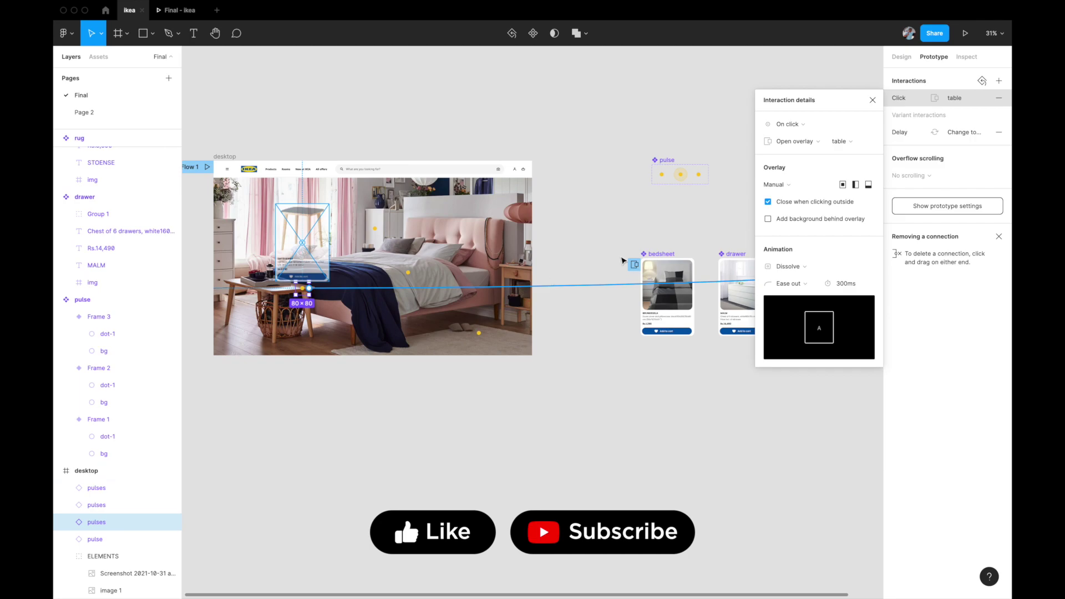
Step: Link the pulse on the white cabinet to the drawer card as an Open overlay, position it left of the pulse, and clear the selection
left_click(374, 228)
left_click_drag(381, 228, 732, 288)
left_click(797, 141)
left_click(798, 174)
left_click_drag(413, 242, 356, 225)
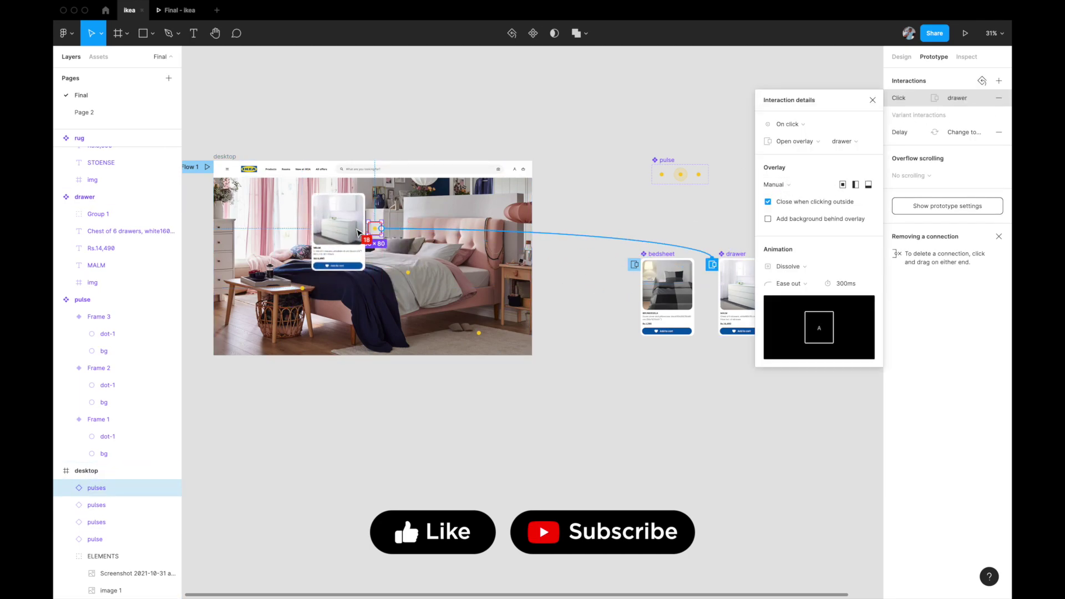
left_click(553, 406)
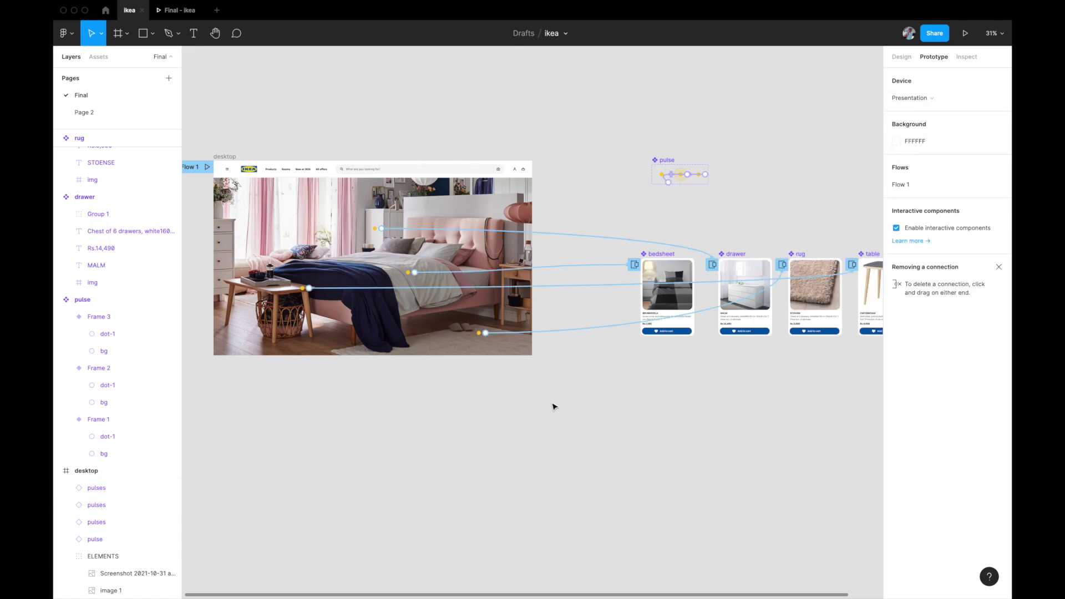
Step: Select the desktop frame and present the prototype from it
scroll(553, 406, "down", 2)
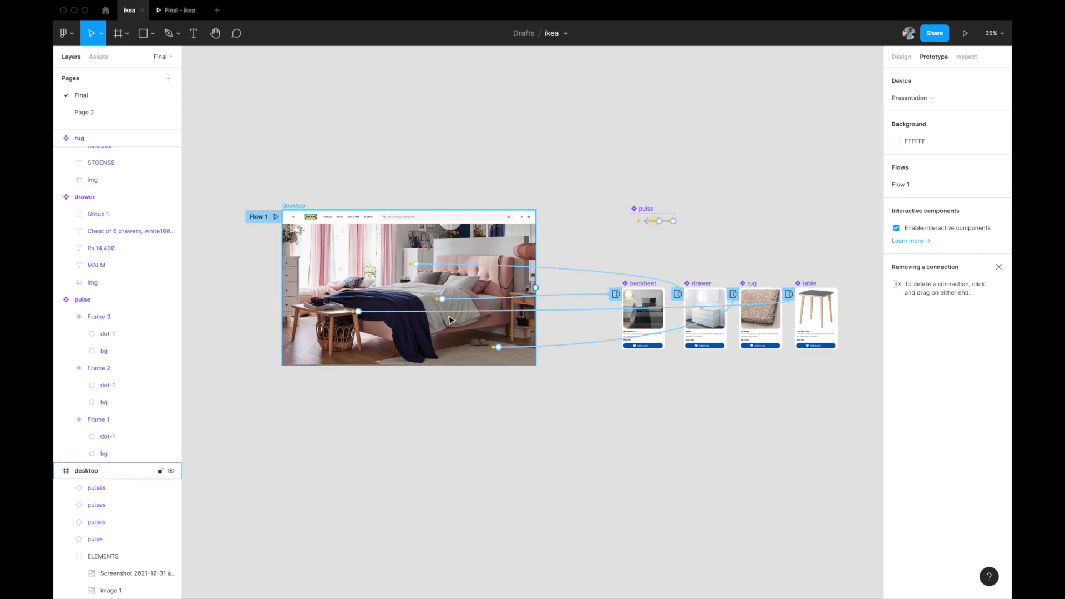
scroll(499, 332, "left", 2)
scroll(450, 320, "up", 2)
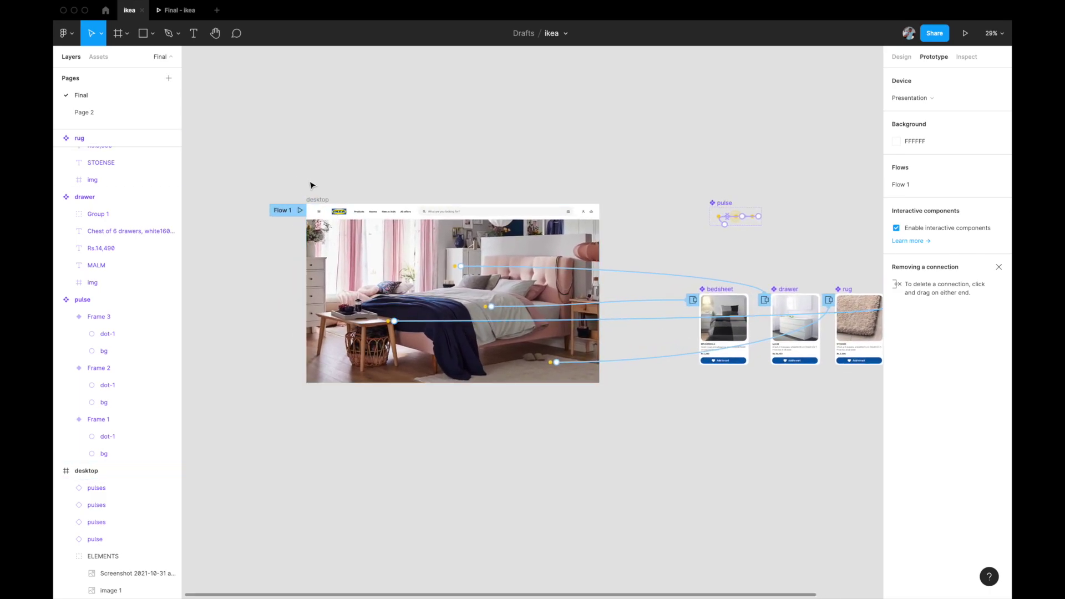
left_click(315, 199)
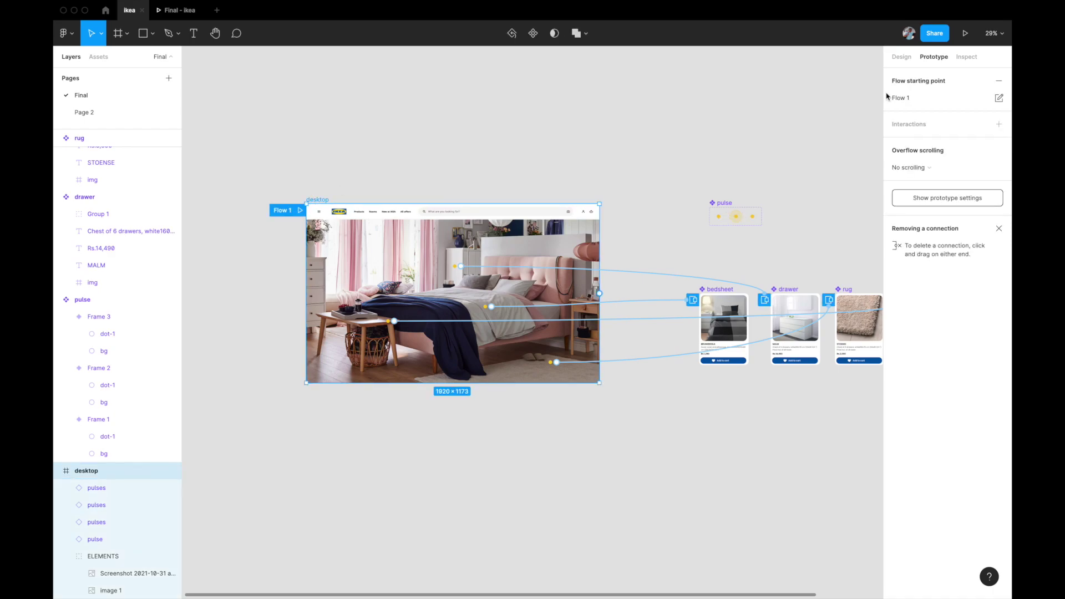
left_click(972, 35)
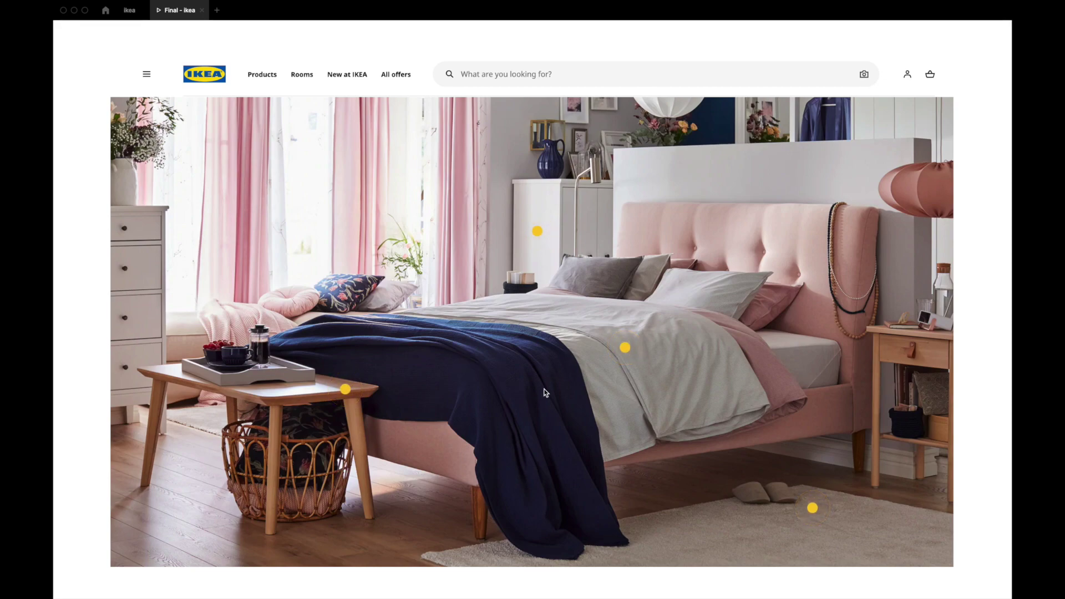
Step: Test the rug, bed, cabinet and side table hotspots in the preview, opening and dismissing each product card
left_click(812, 508)
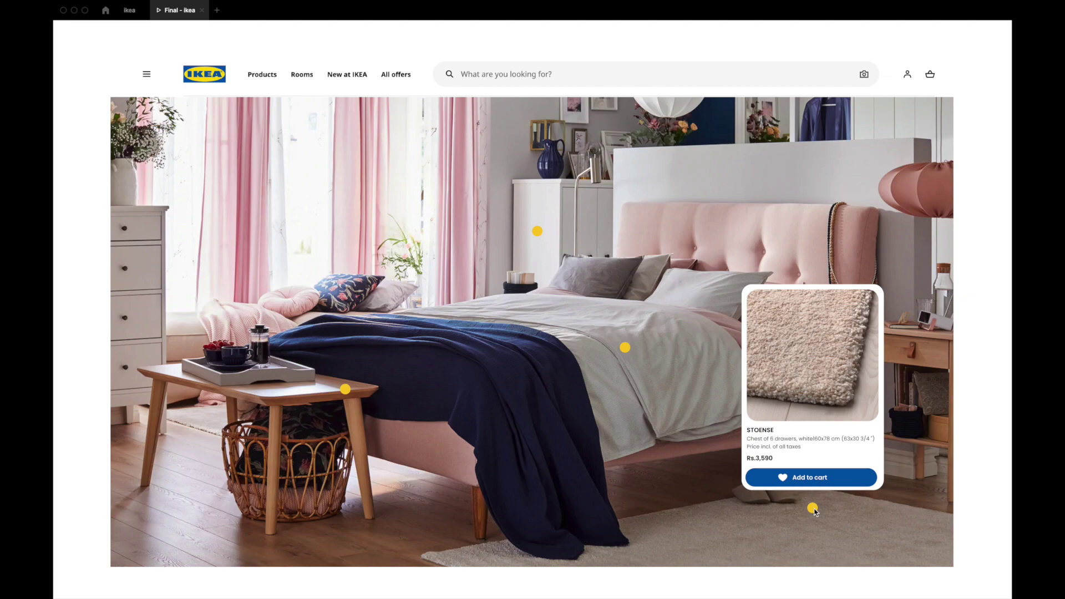
left_click(724, 496)
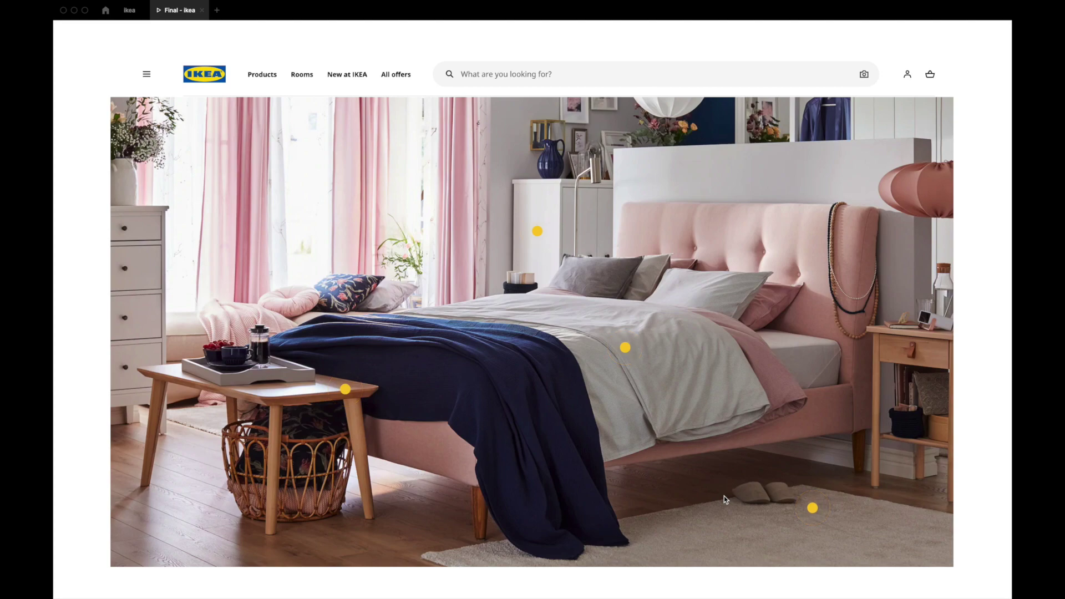
left_click(624, 348)
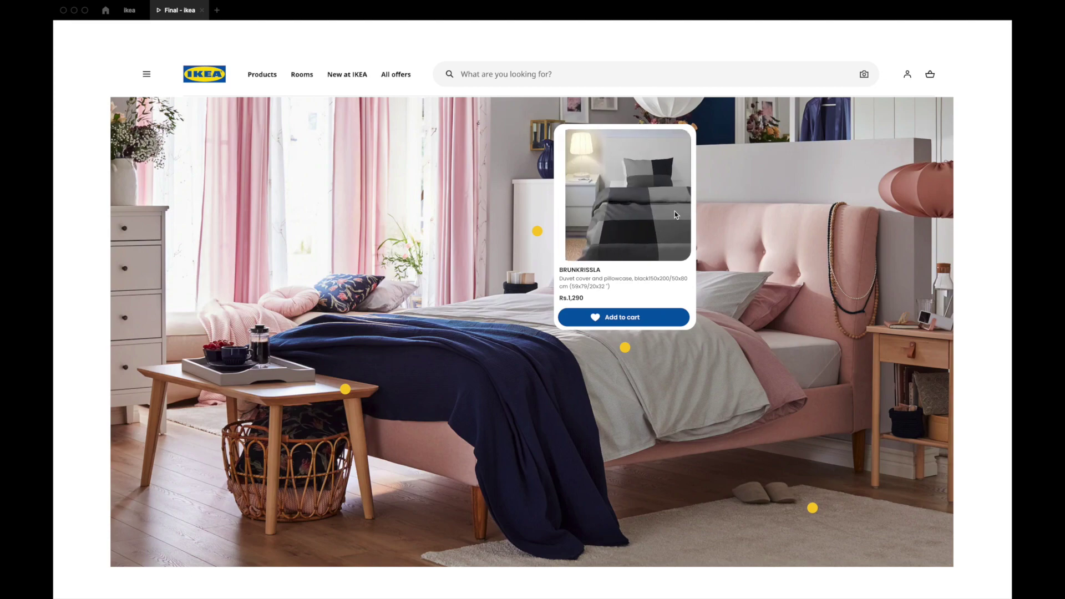
left_click(542, 360)
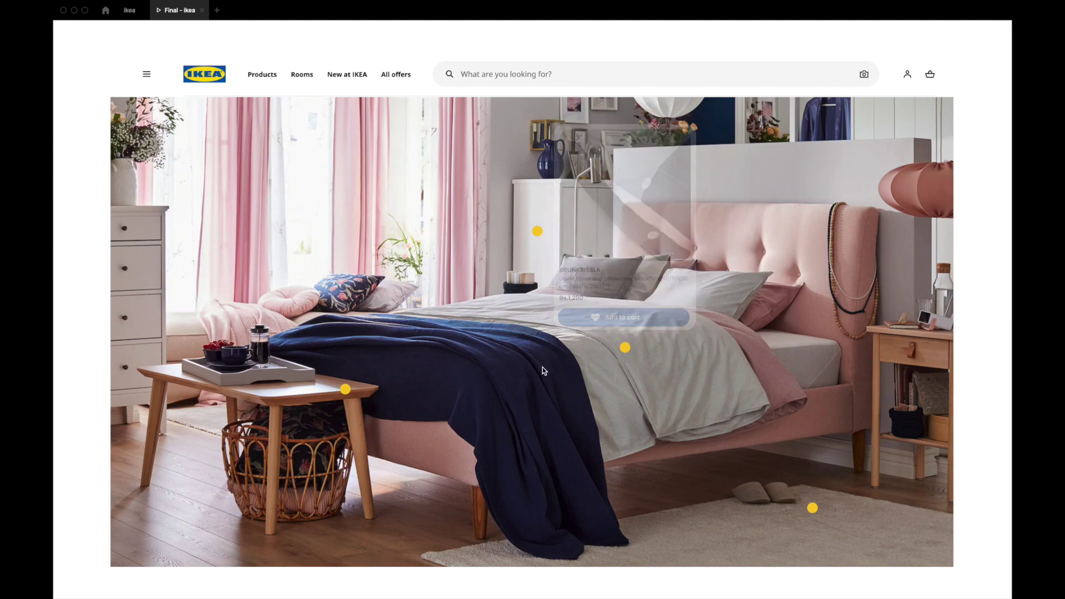
left_click(536, 237)
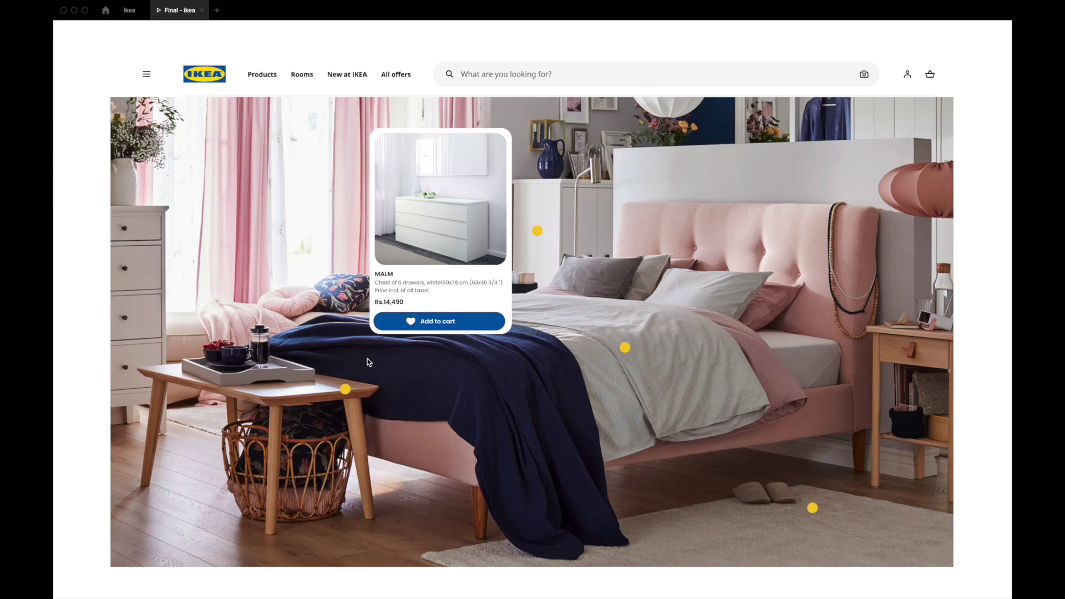
left_click(345, 388)
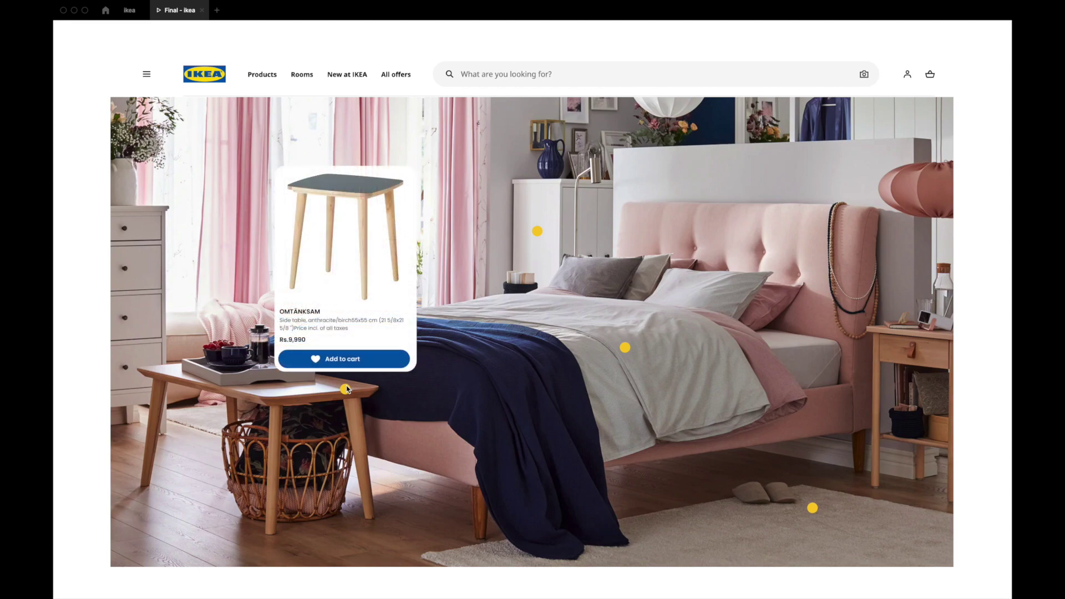
left_click(501, 323)
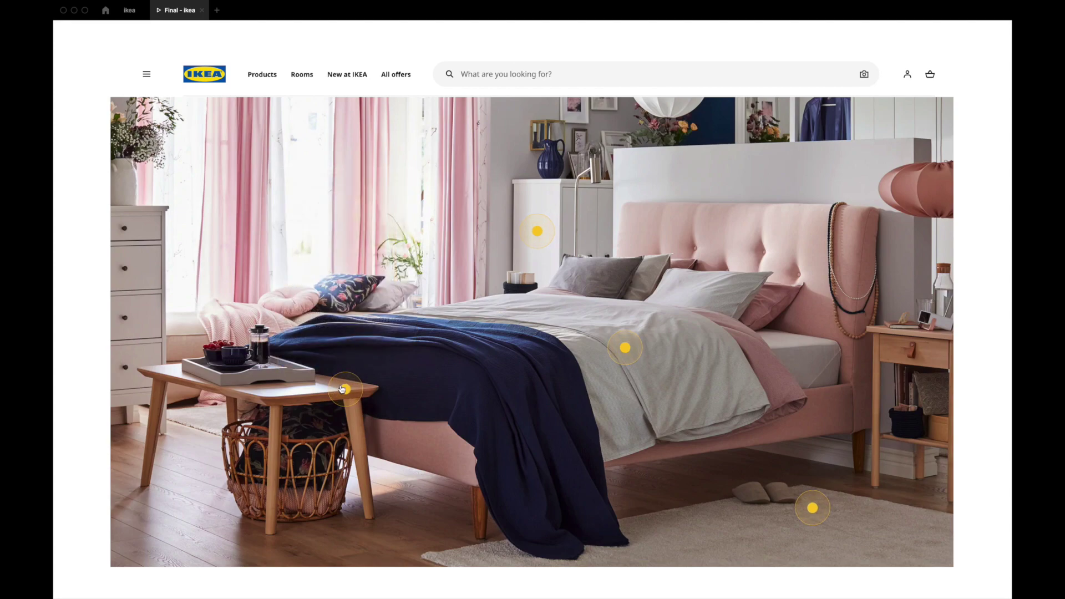
Step: Recheck the overlays by reopening the table, bedsheet, rug and drawer cards from their hotspots, ending with the bedsheet card open
left_click(345, 390)
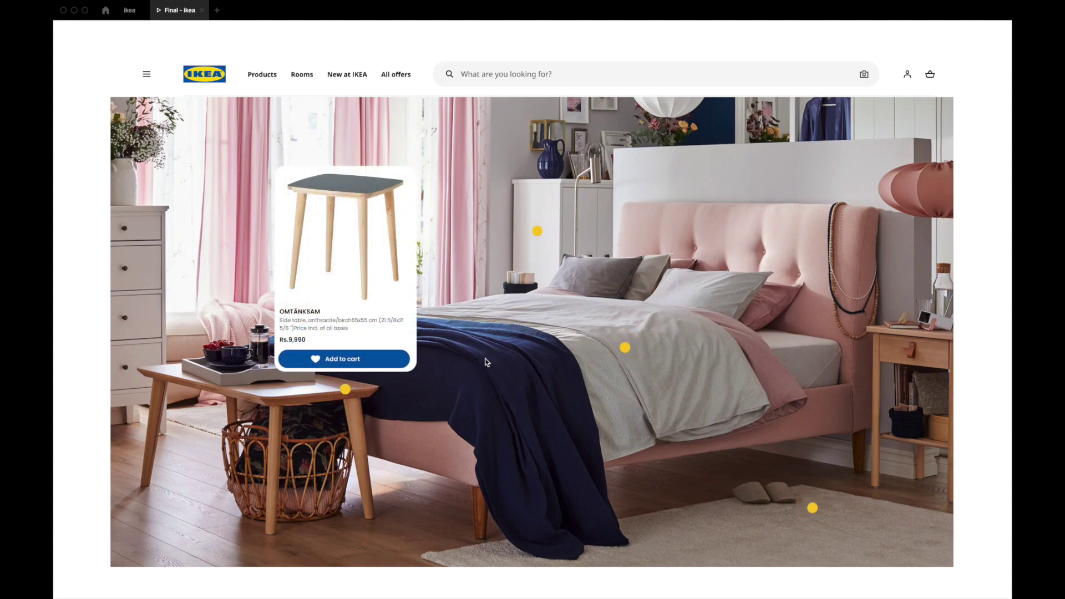
left_click(626, 347)
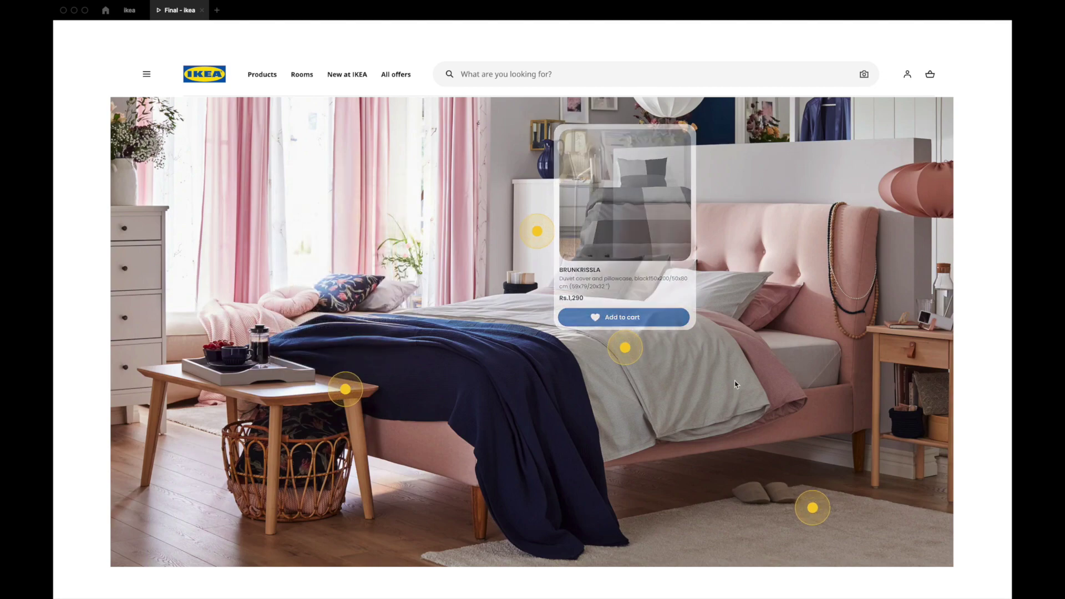
left_click(735, 384)
left_click(810, 506)
left_click(677, 376)
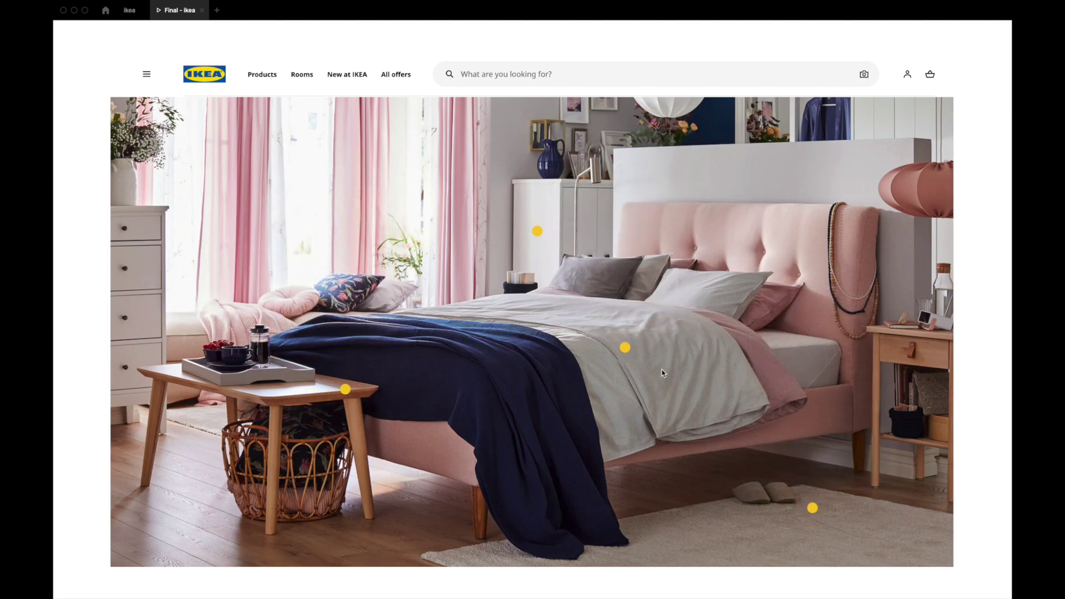
left_click(625, 351)
left_click(750, 332)
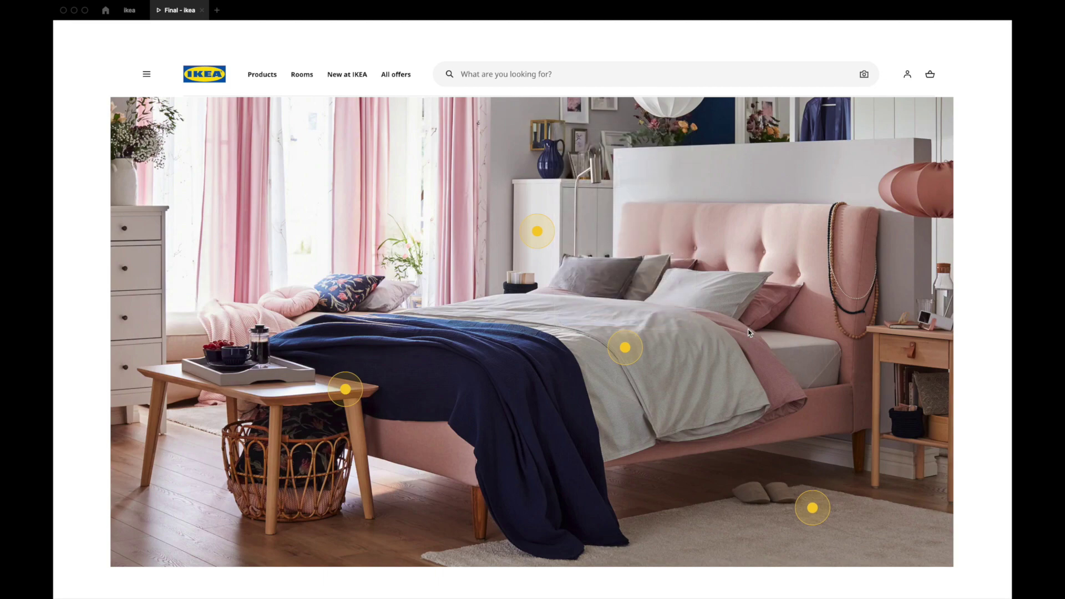
left_click(346, 390)
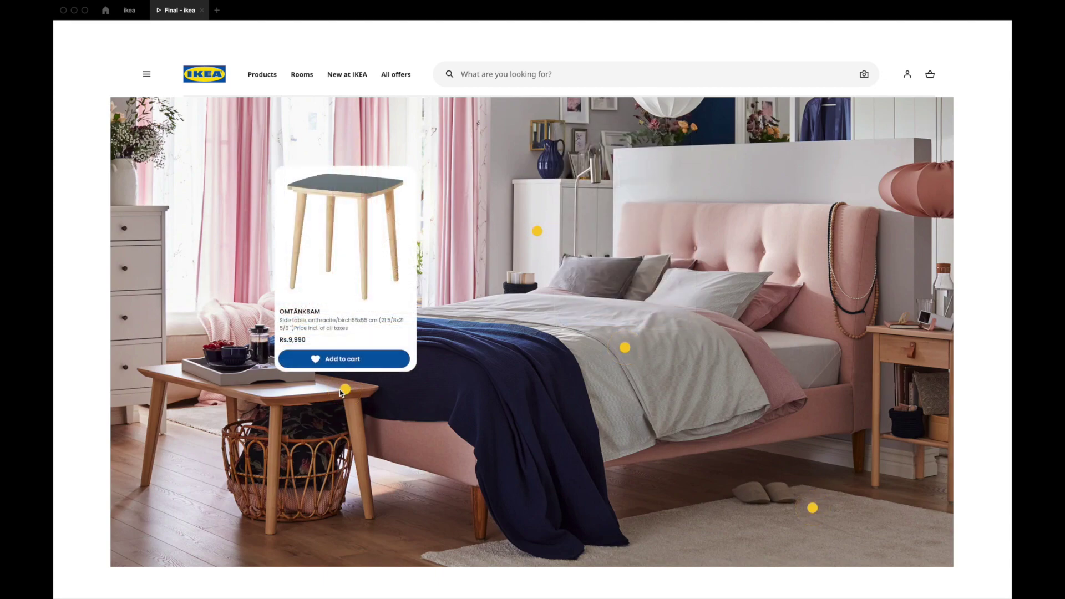
left_click(427, 404)
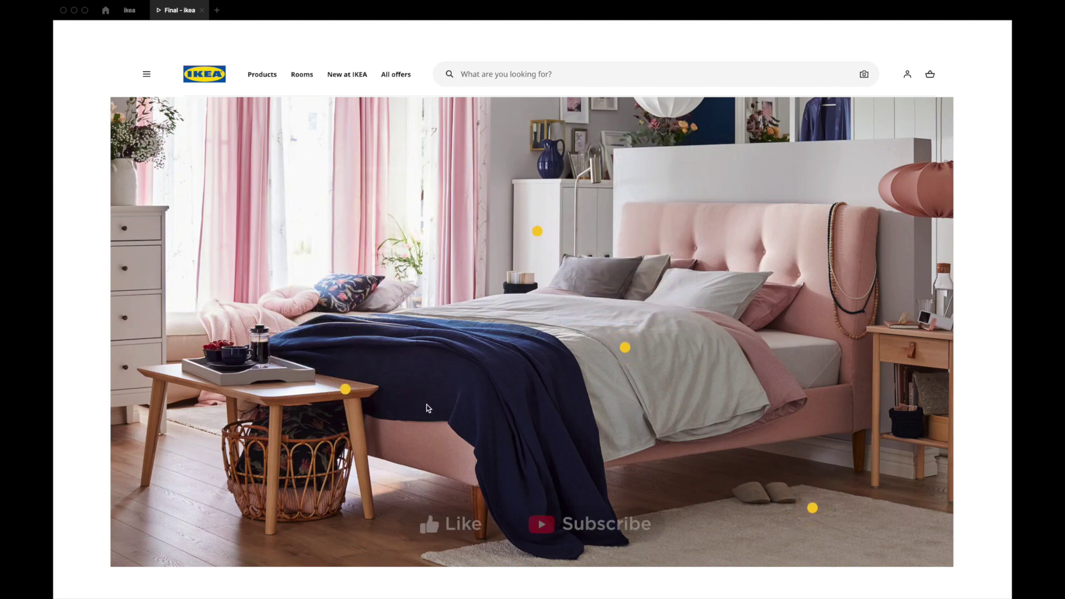
left_click(537, 232)
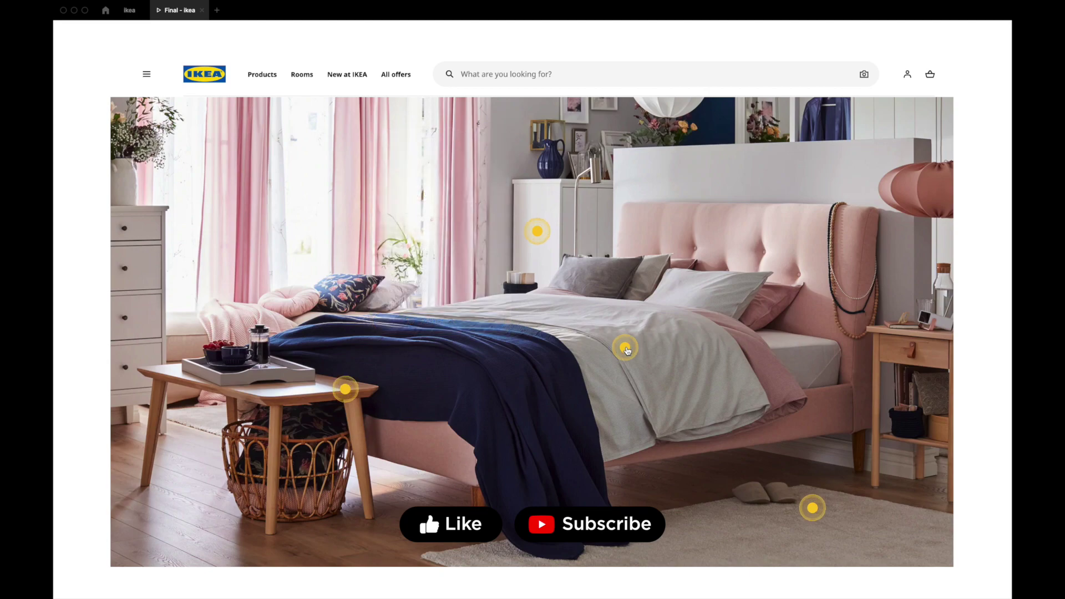
mouse_move(627, 344)
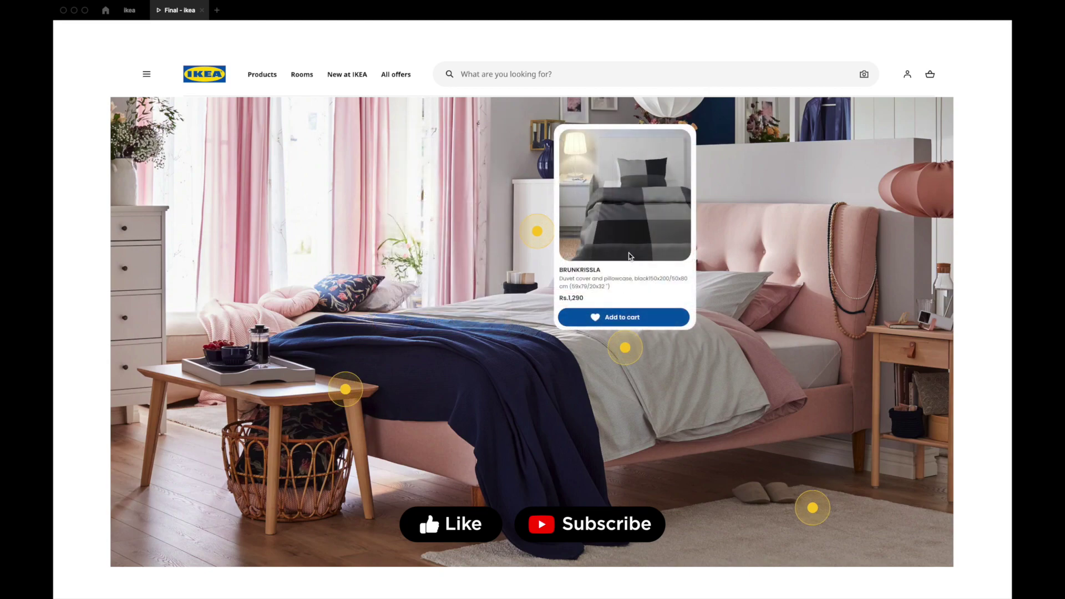